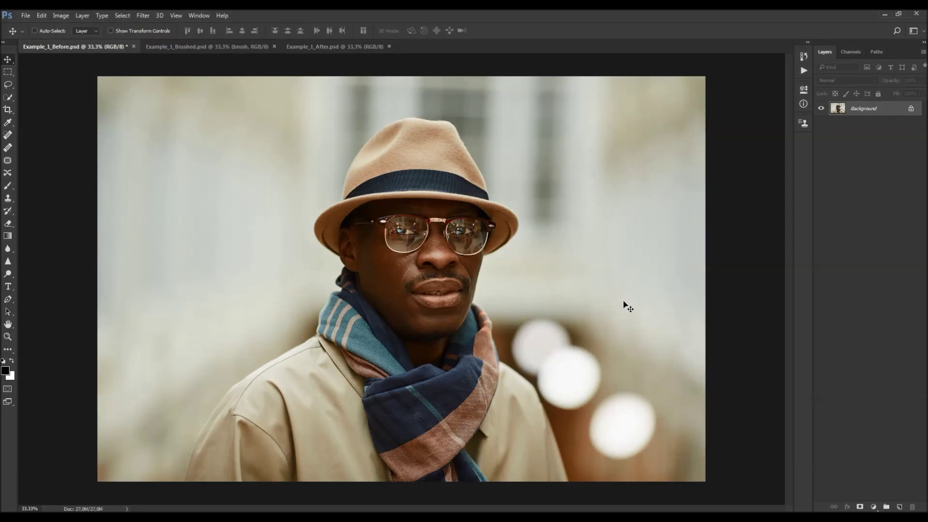
Preview the Example_1_Brushed and Example_1_After documents, then close both
click(212, 47)
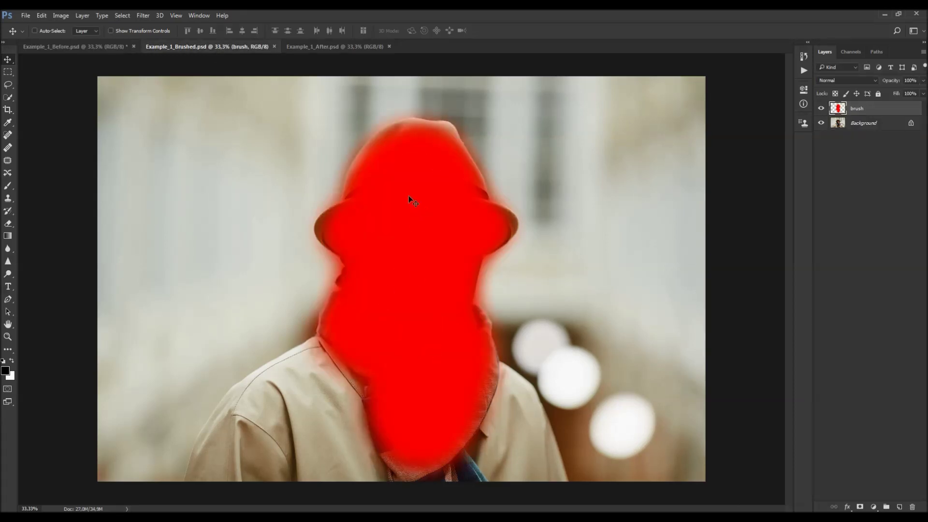
click(304, 46)
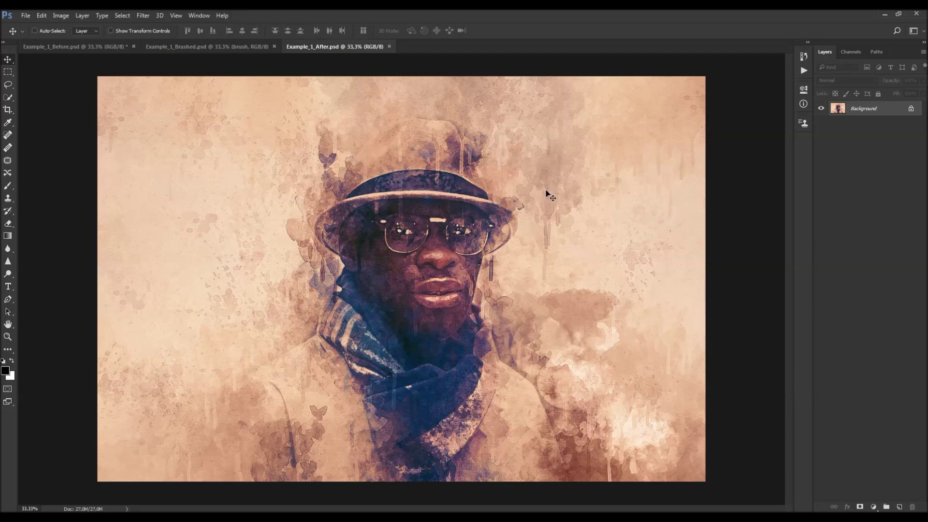
click(389, 46)
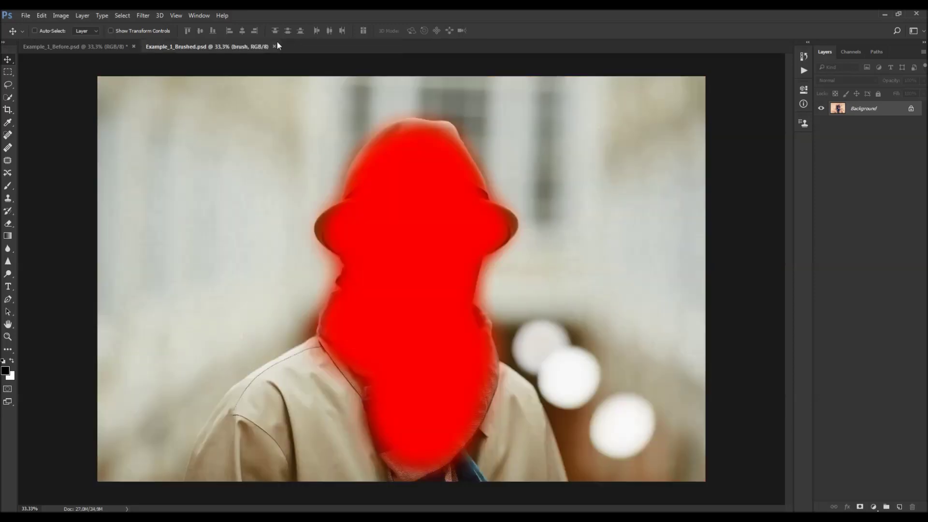
click(275, 46)
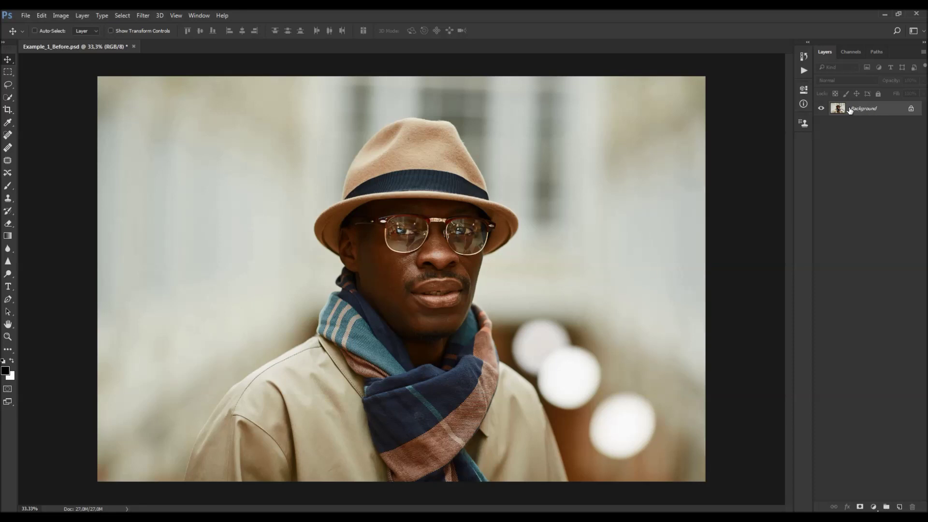
click(911, 109)
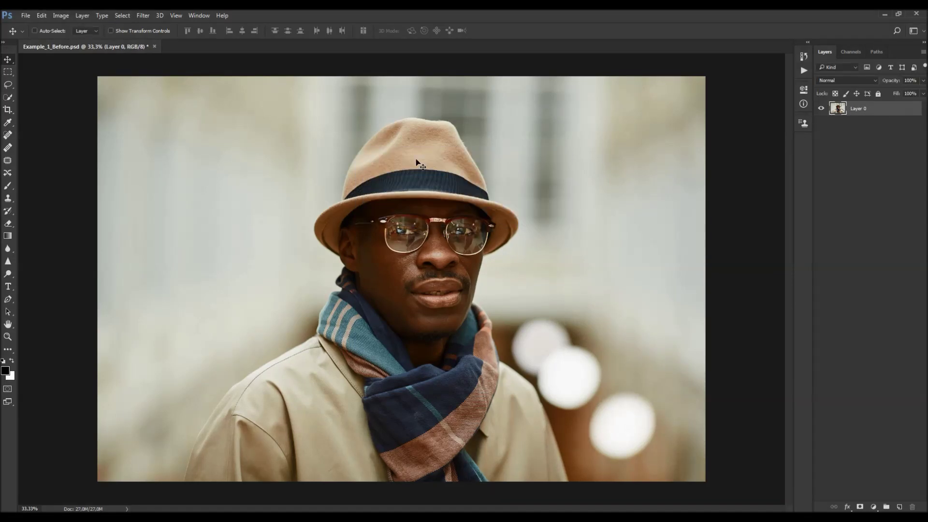
click(83, 16)
mouse_move(89, 27)
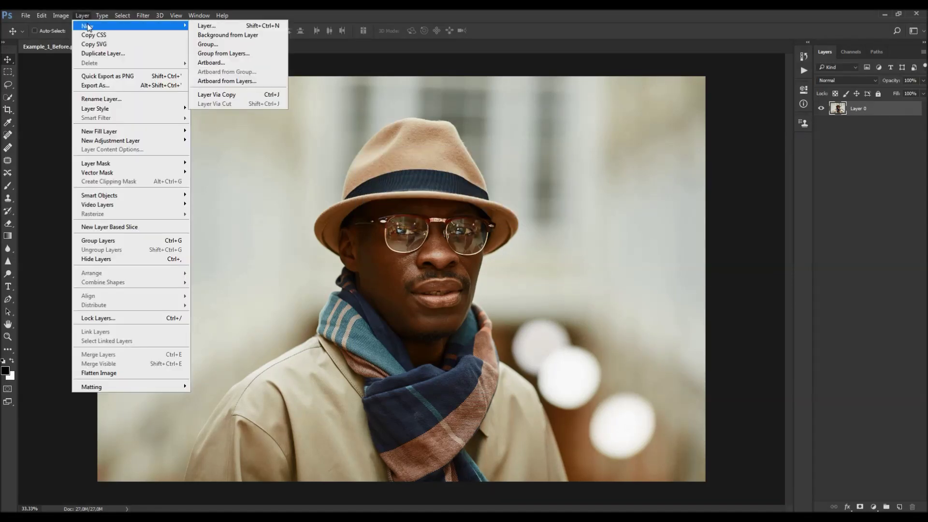
click(228, 35)
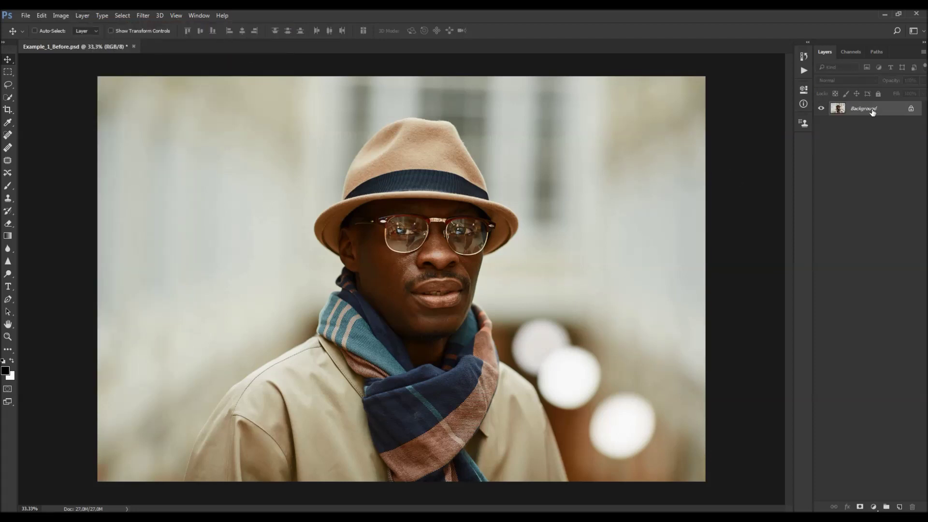
click(924, 53)
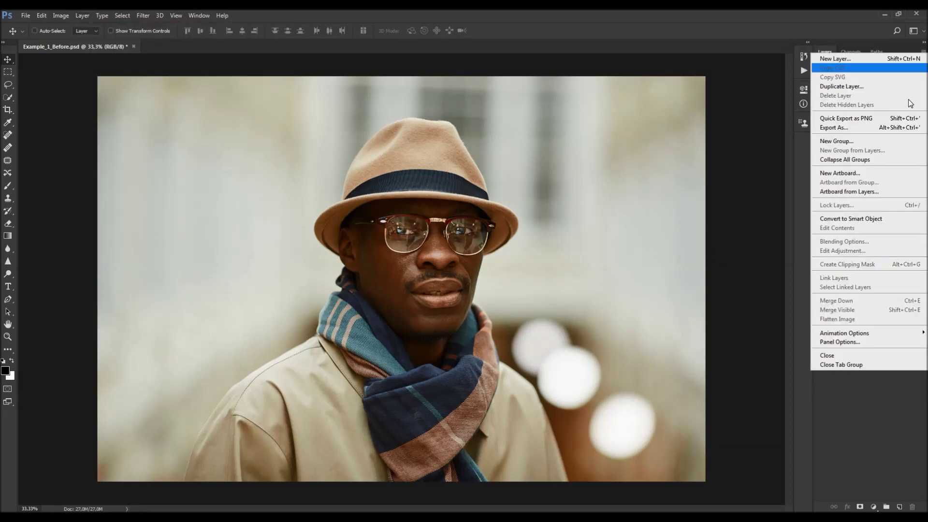
click(860, 341)
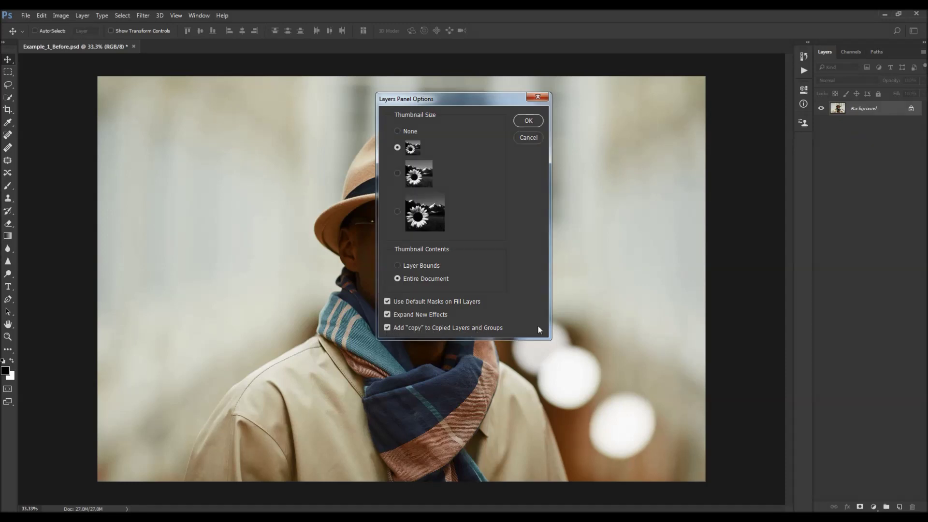
click(529, 139)
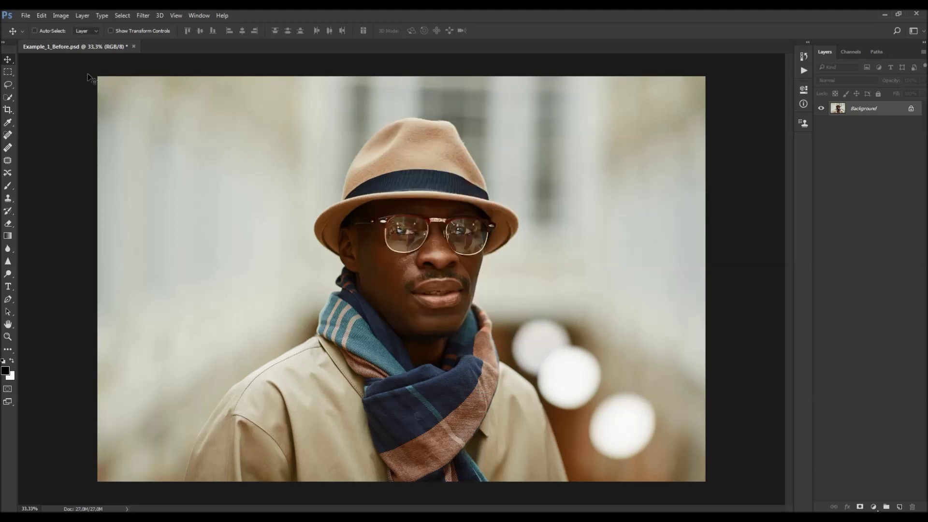
click(62, 16)
mouse_move(65, 26)
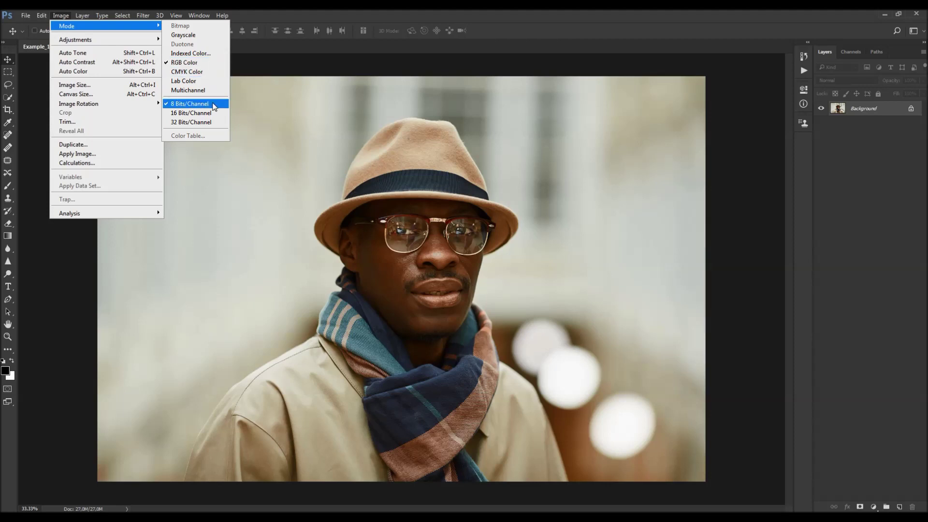
click(85, 84)
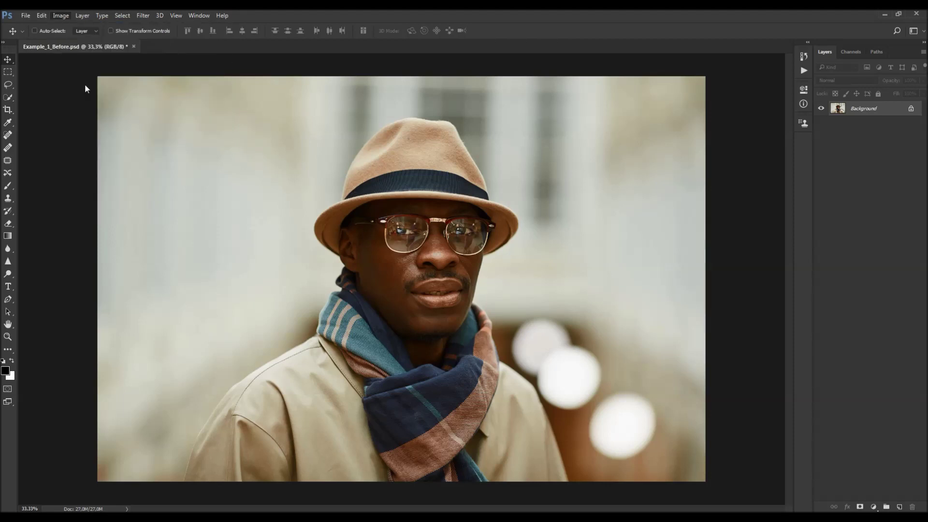
click(574, 188)
click(570, 202)
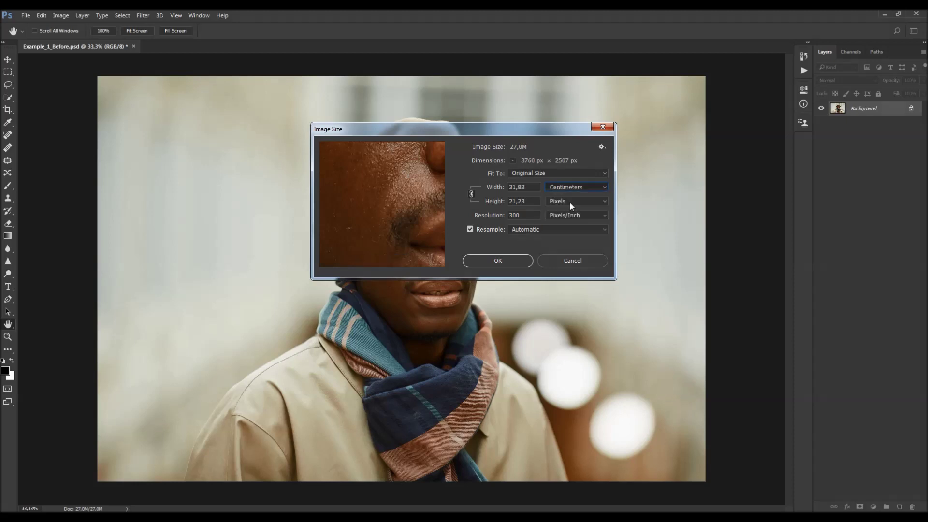
click(575, 177)
click(575, 179)
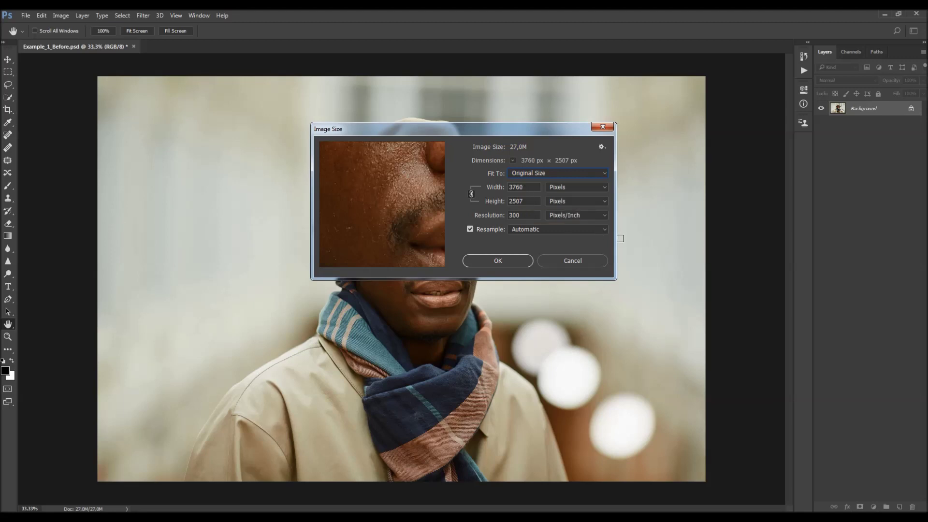
click(576, 257)
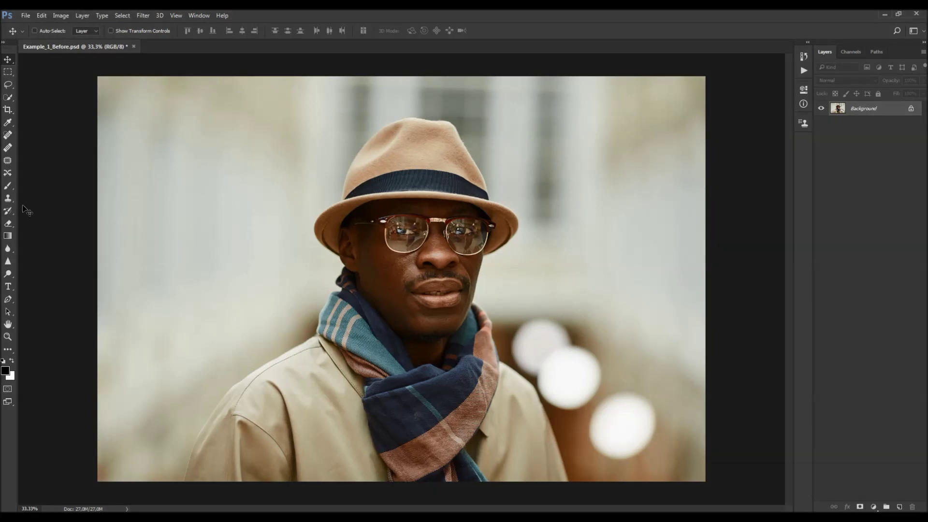
click(8, 211)
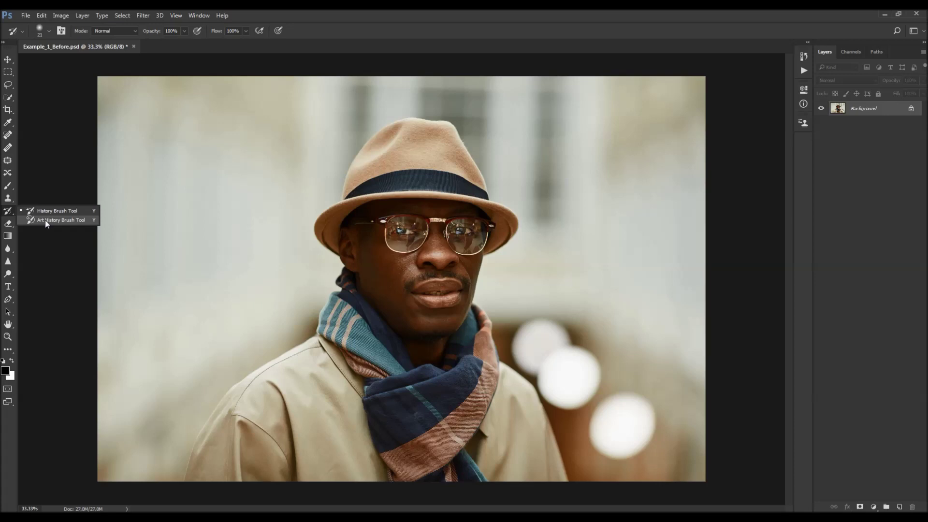
click(53, 221)
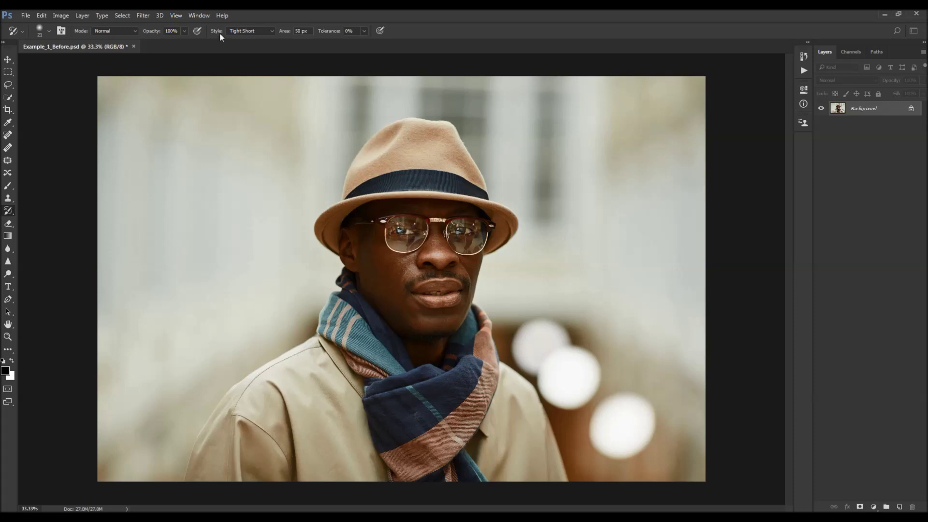
click(242, 31)
click(246, 39)
click(8, 59)
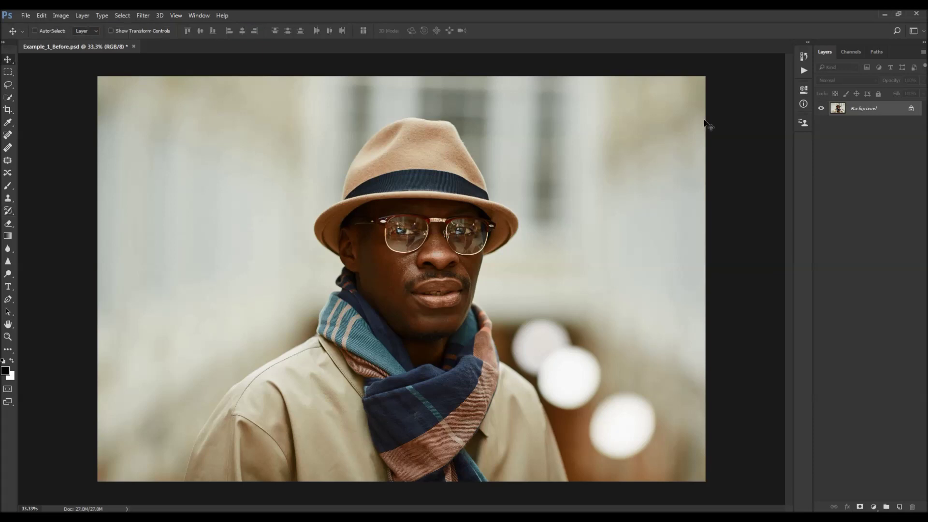
Show the Actions panel from the Window menu
click(805, 71)
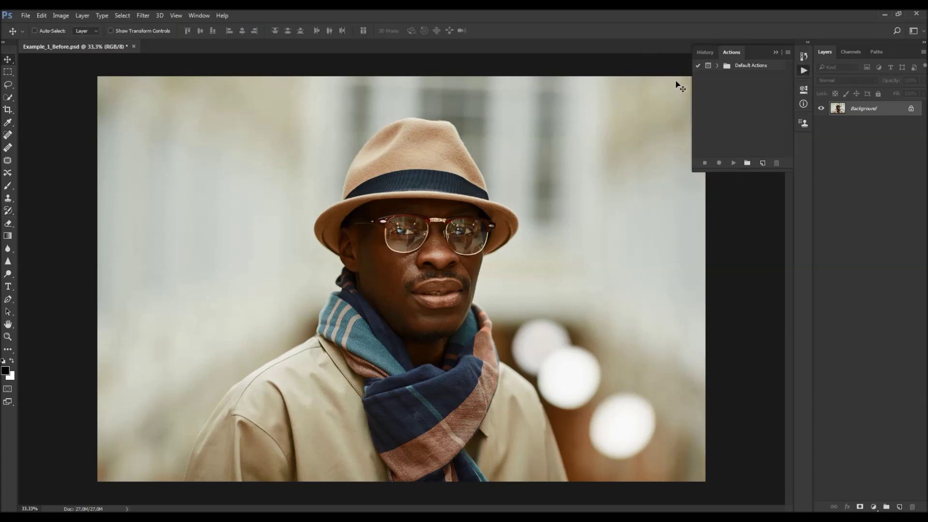
click(799, 72)
click(205, 15)
click(218, 79)
Load Aquarelle 2.atn from the CS6-and-newer folder and select the Aquarelle 2 action
click(788, 52)
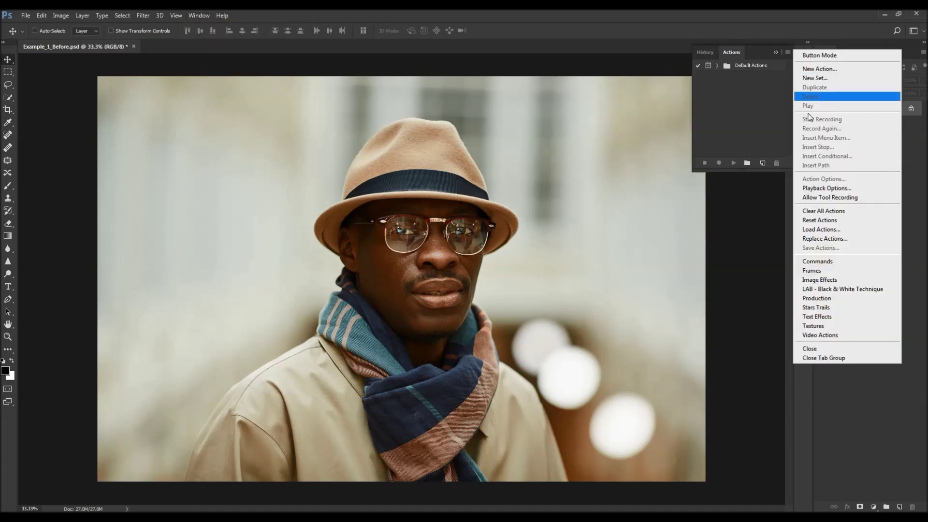
click(822, 230)
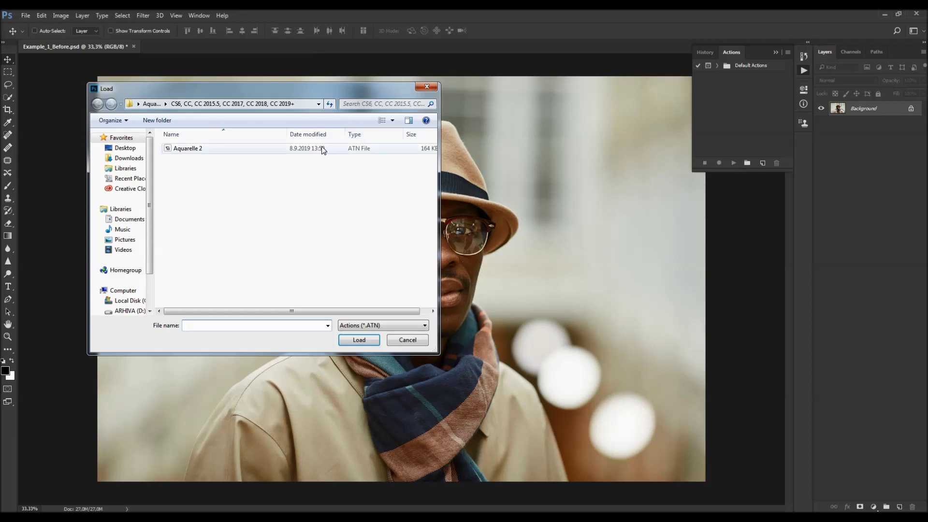
click(153, 104)
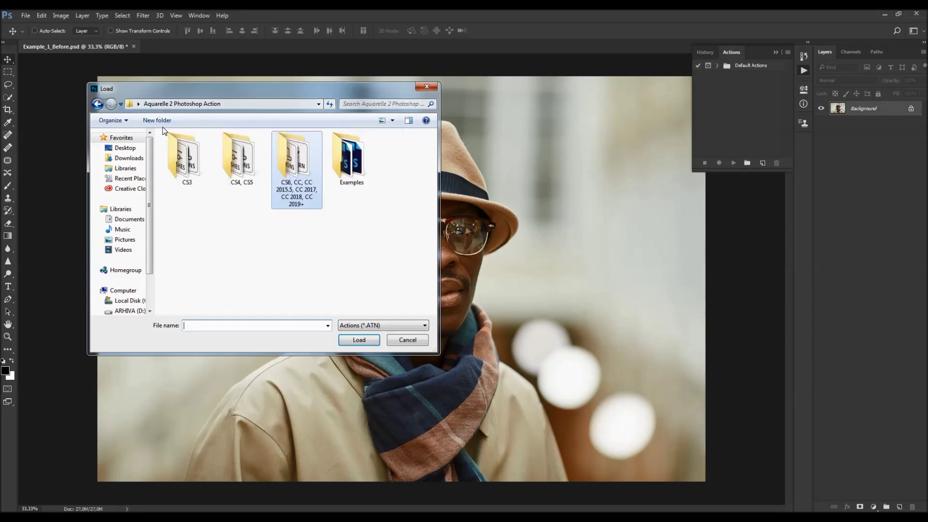
double_click(297, 167)
click(223, 149)
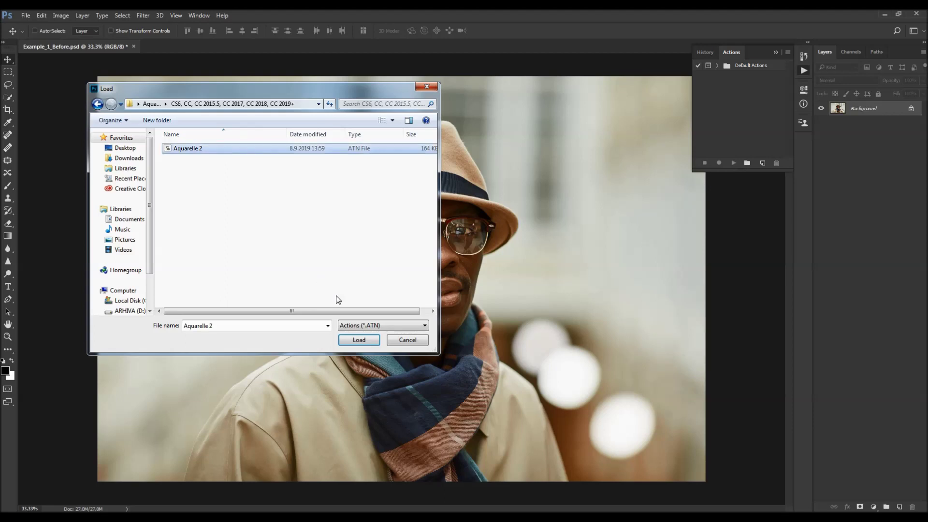
click(358, 339)
click(718, 75)
click(731, 86)
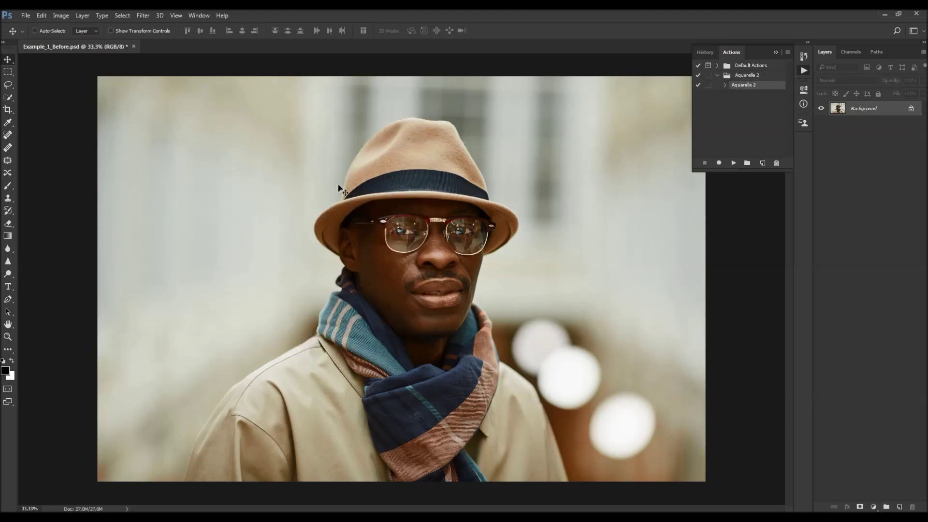
Load Aquarelle_2_Brushes.abr from the CS6-and-newer folder into the brush preset picker
key(b)
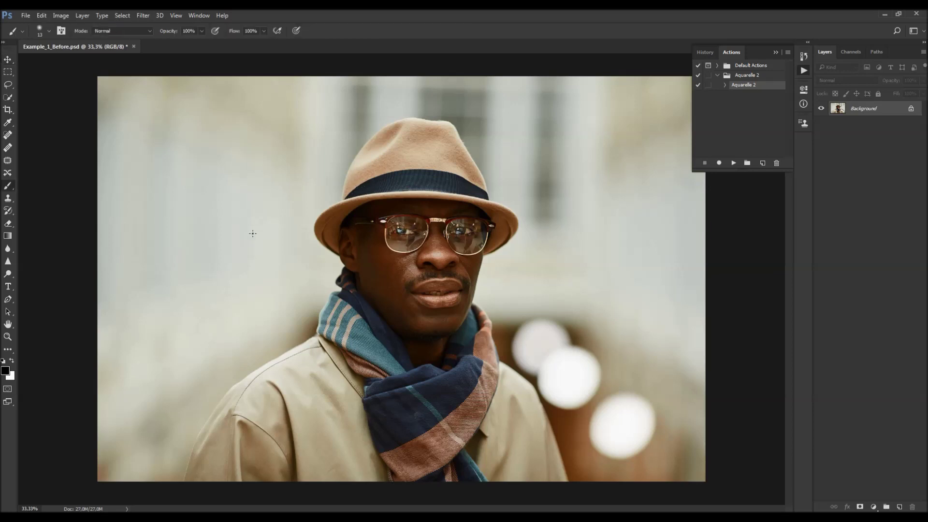
right_click(376, 267)
right_click(466, 237)
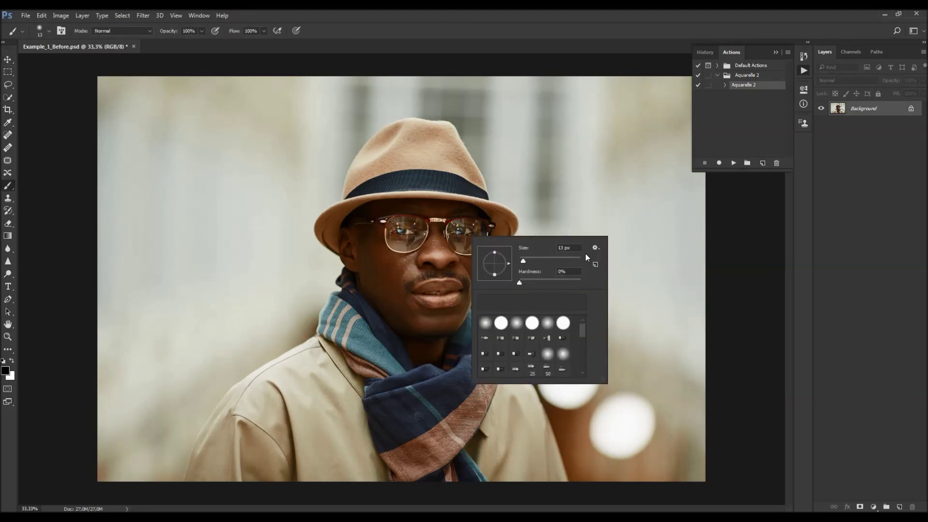
click(595, 249)
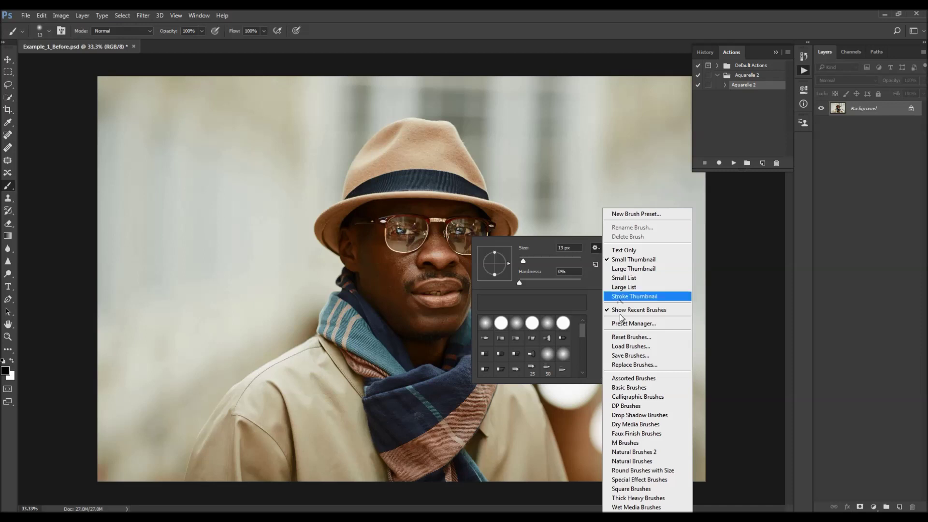
click(631, 346)
drag(575, 242, 375, 166)
click(337, 183)
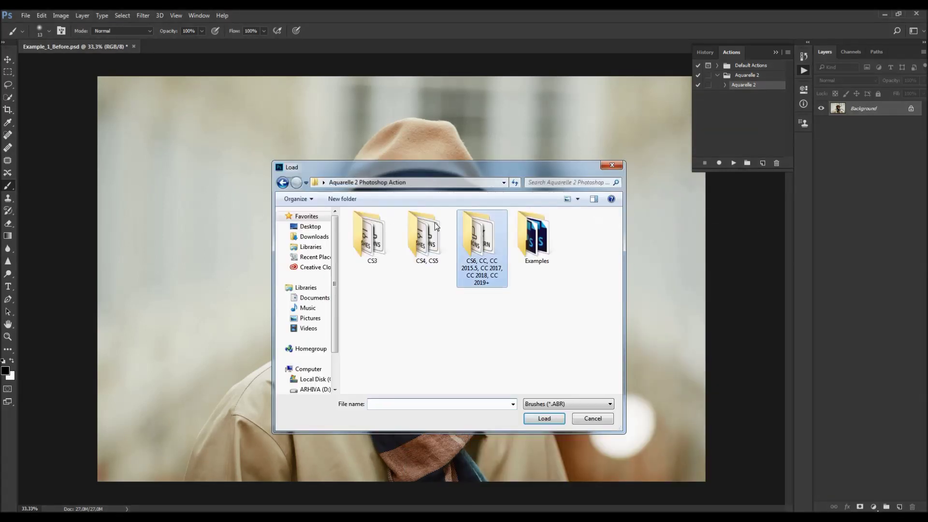
double_click(484, 244)
click(417, 227)
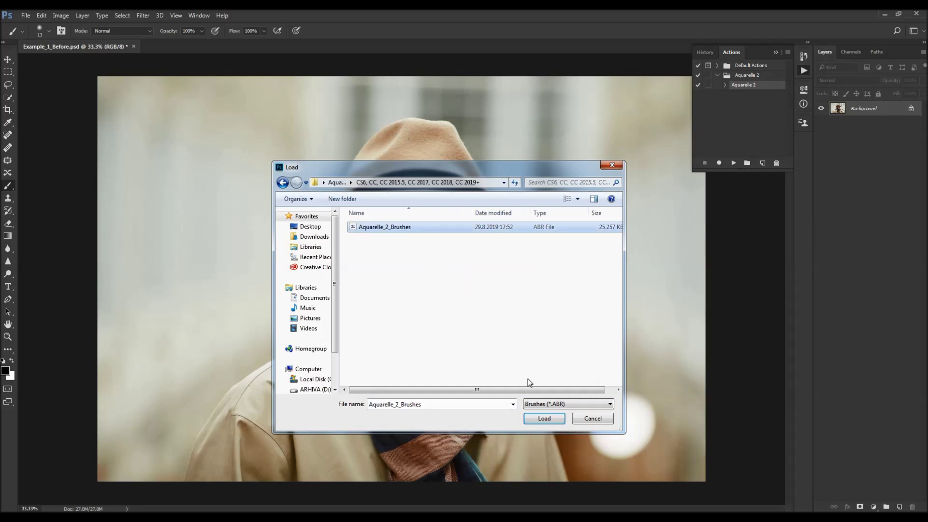
click(538, 418)
drag(584, 329, 582, 369)
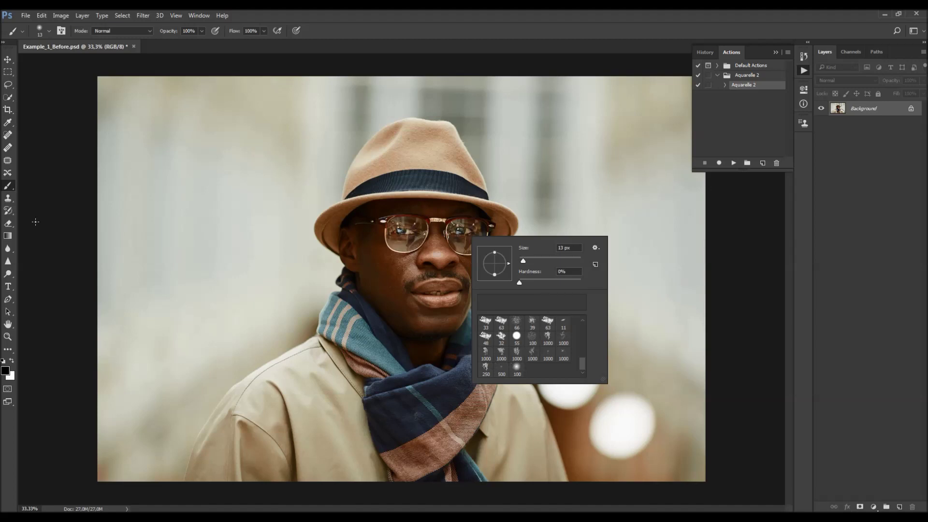
drag(9, 198, 43, 209)
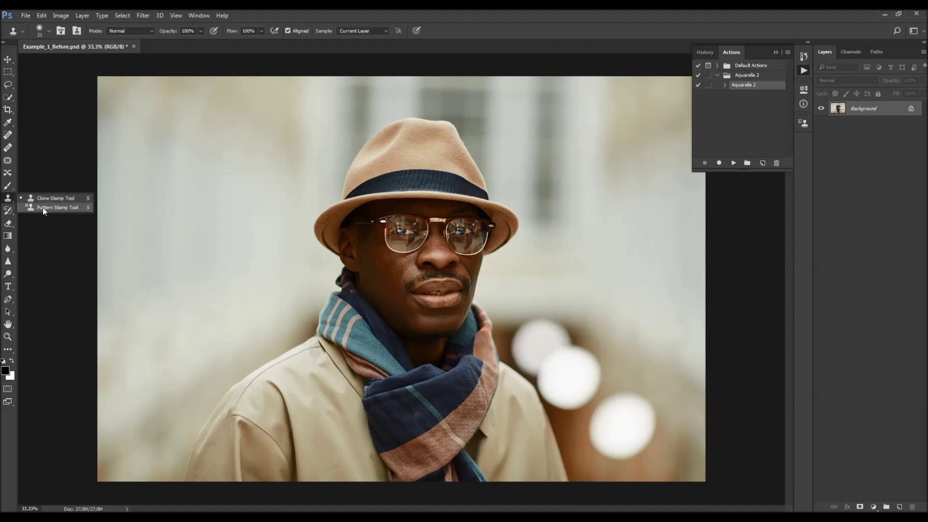
With the Pattern Stamp Tool, load Aquarelle_2_Patterns.pat and select its dark pattern swatch
click(42, 207)
click(294, 31)
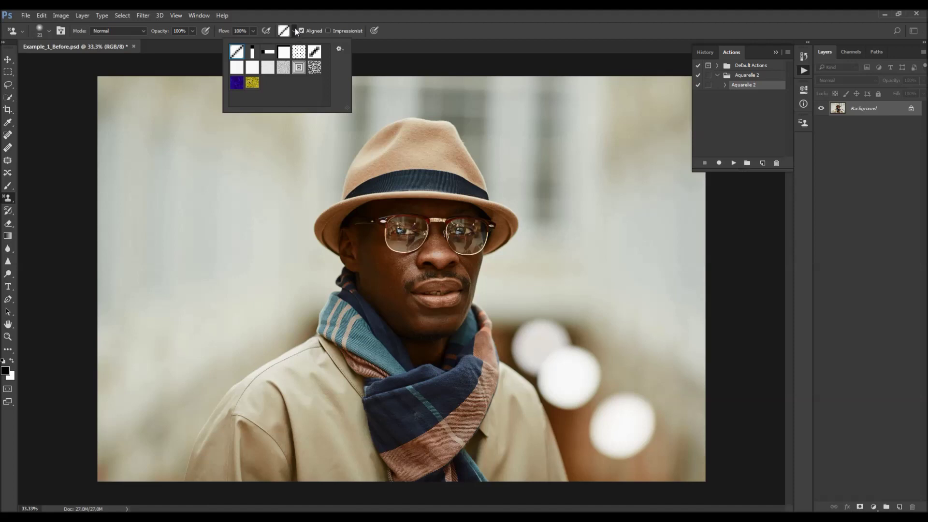
click(339, 52)
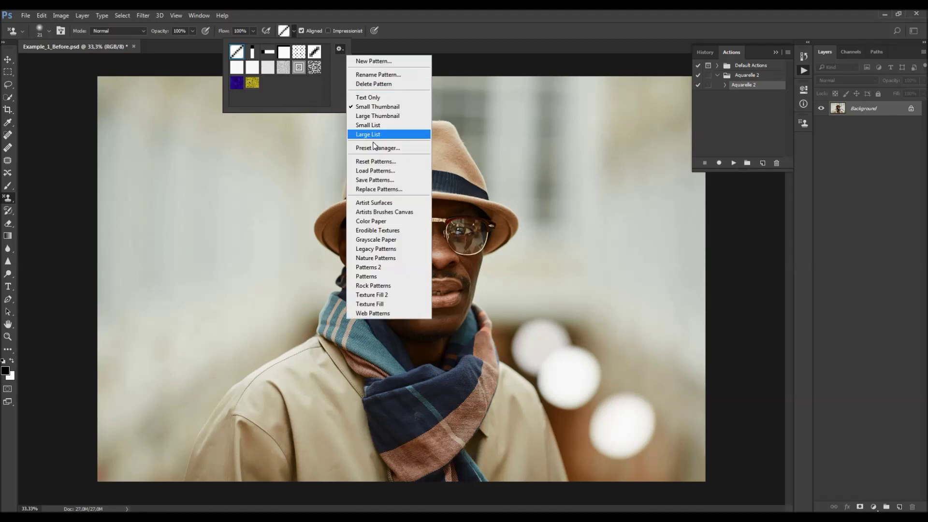
click(377, 173)
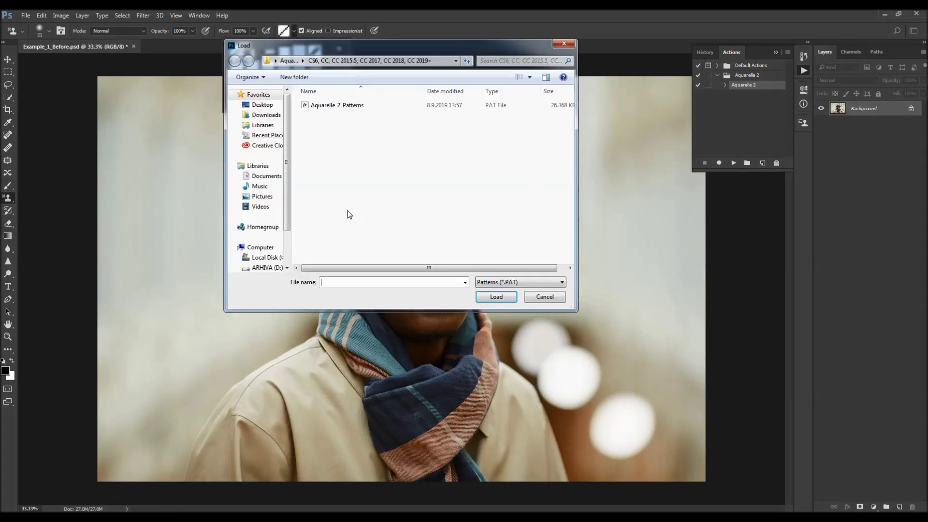
click(290, 60)
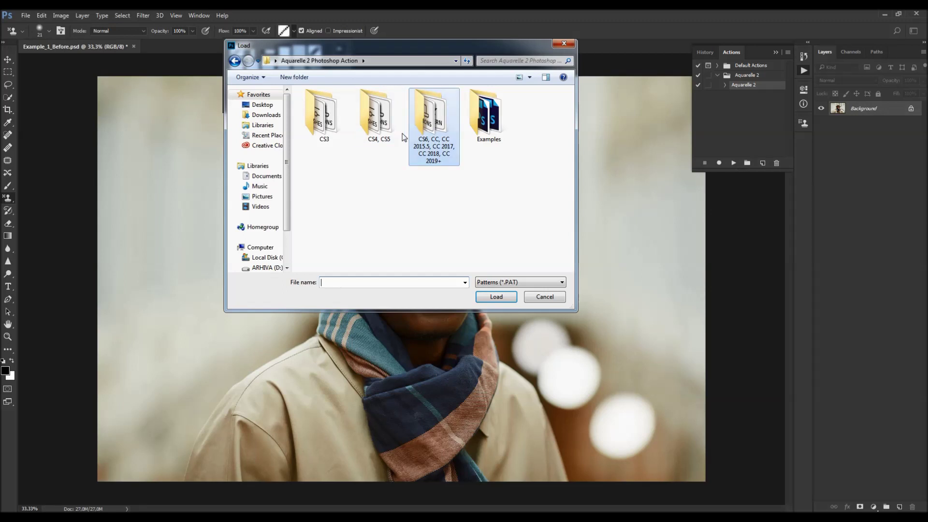
double_click(428, 127)
click(348, 107)
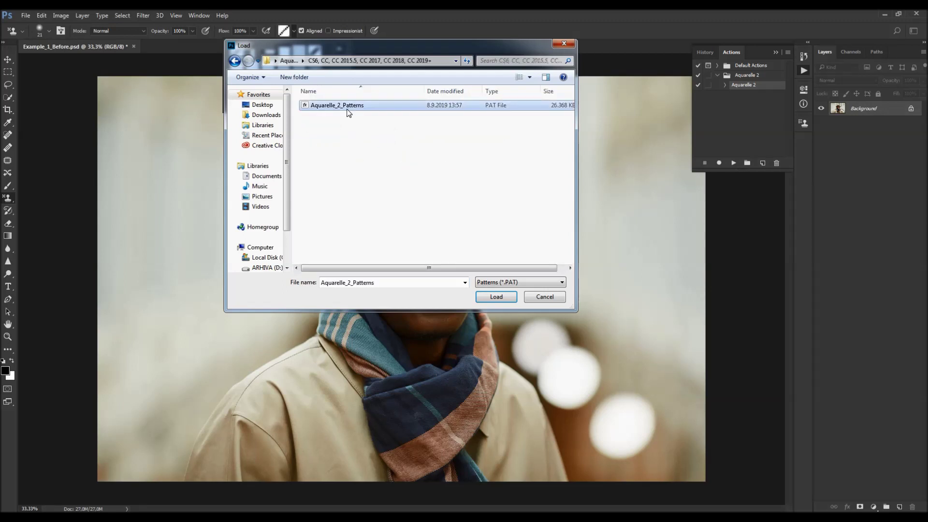
click(495, 297)
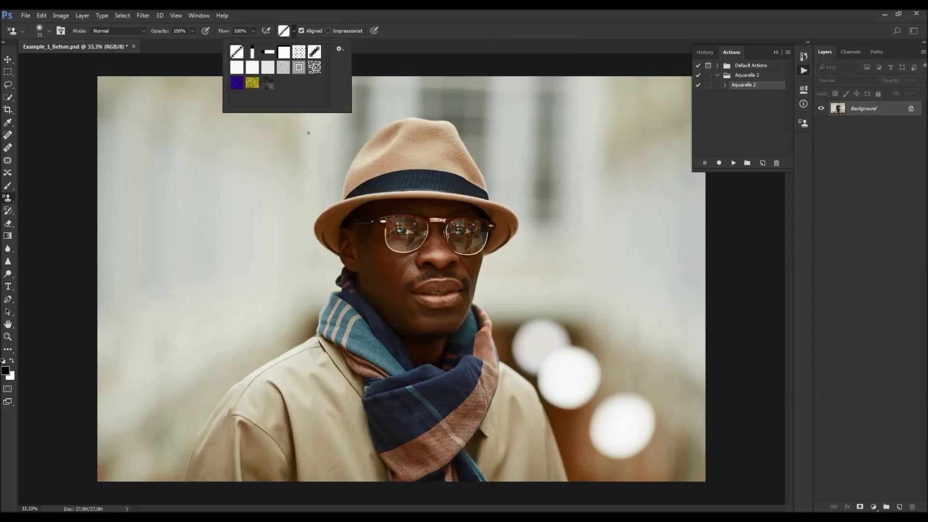
click(269, 84)
click(423, 40)
key(v)
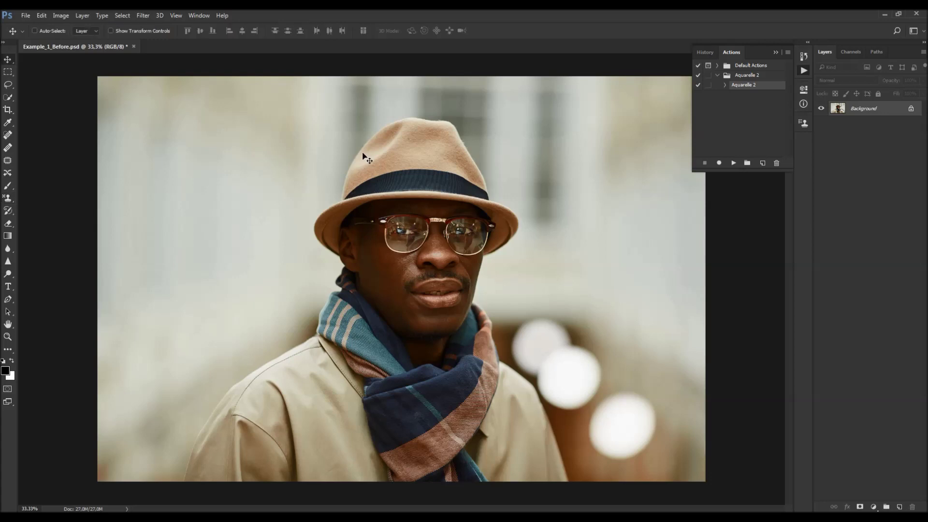
Create a new layer named 'brush' through Layer > New > Layer
click(82, 16)
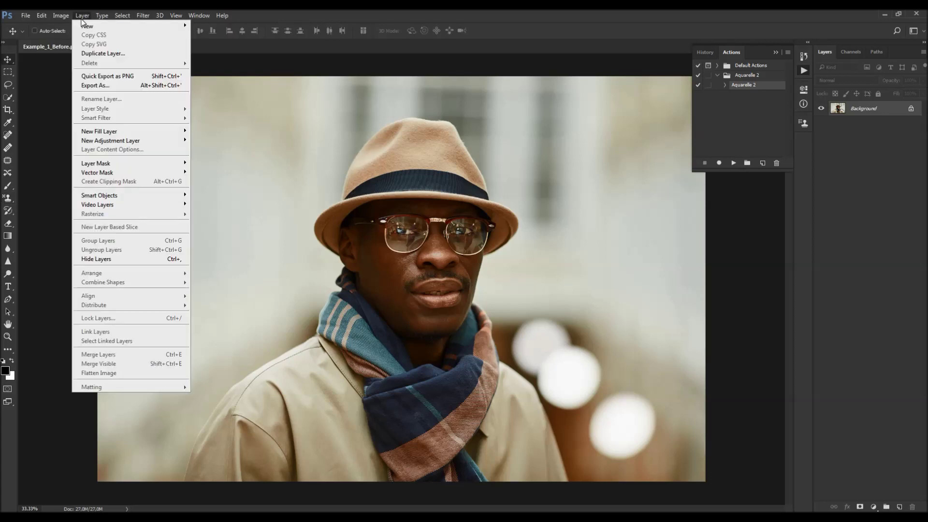
mouse_move(119, 27)
click(197, 30)
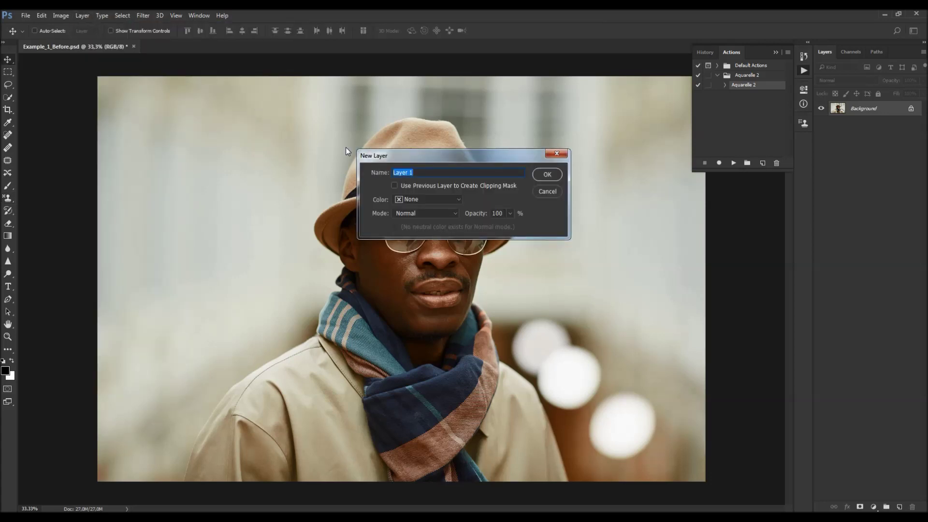
double_click(426, 174)
click(427, 174)
key(ctrl+a)
click(551, 174)
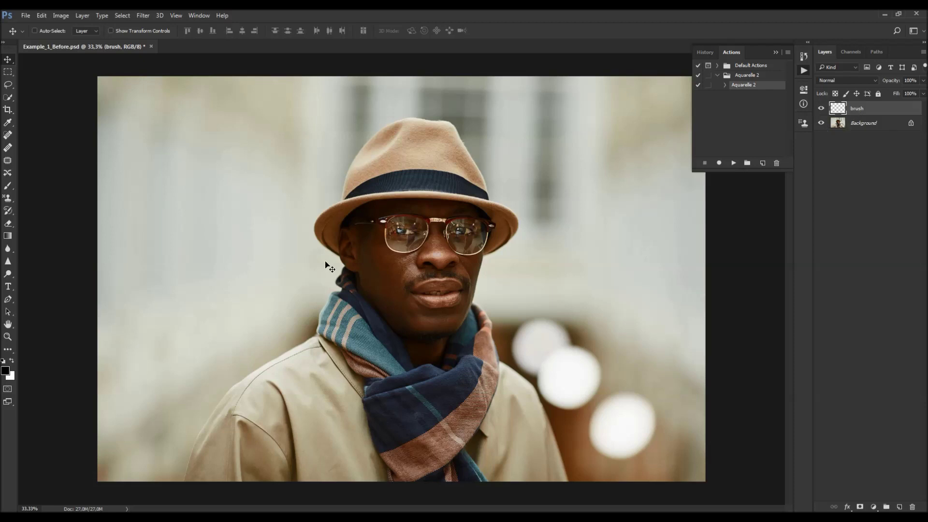
key(b)
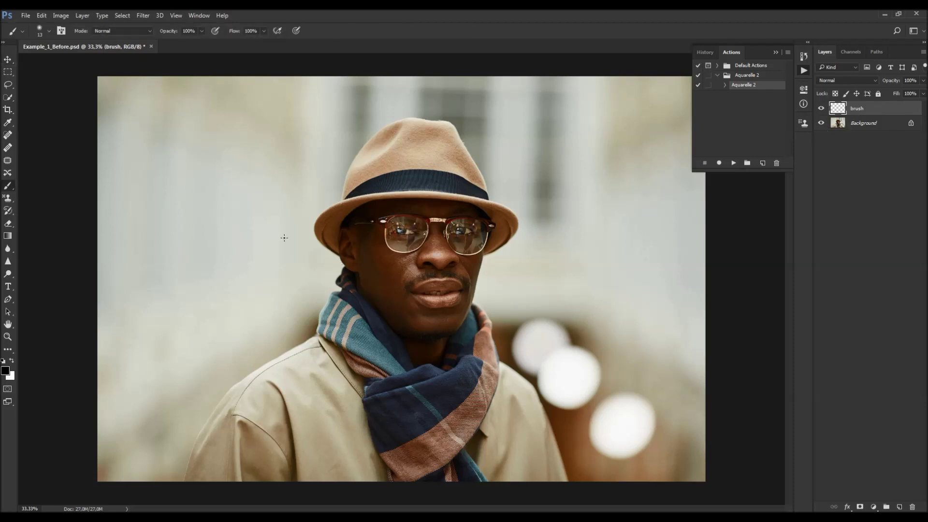
Choose a soft round 100 px brush and set the foreground colour to pure red
right_click(224, 198)
click(274, 329)
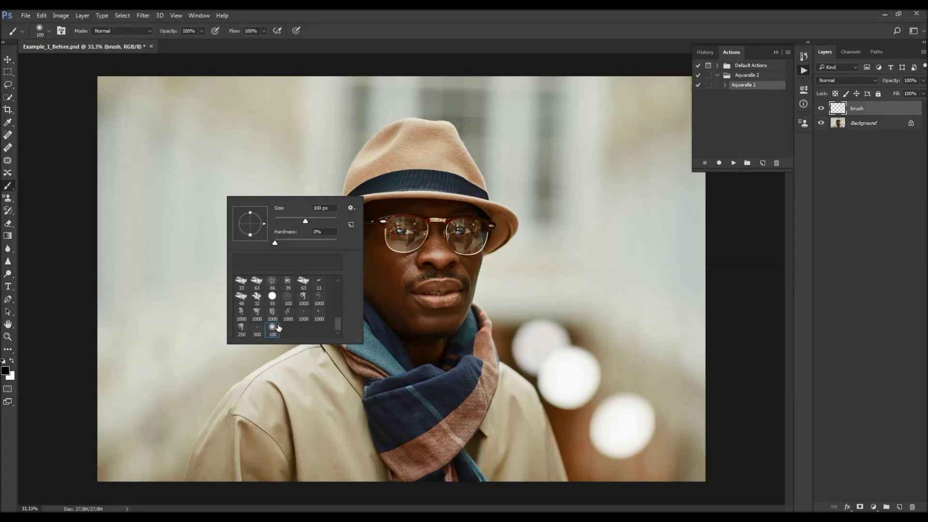
click(126, 352)
click(5, 370)
click(437, 177)
drag(470, 137, 473, 143)
key(Return)
key(b)
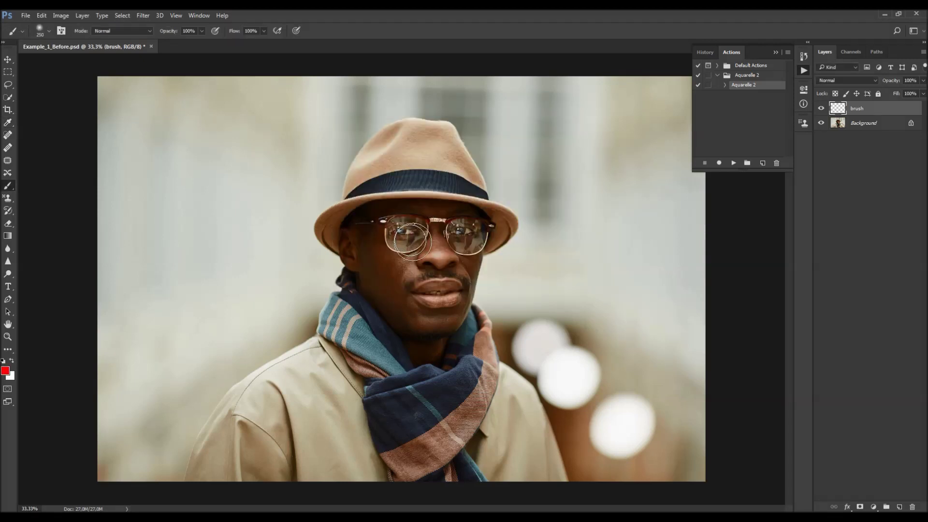
Paint red over the man's face and hat, then close the document without saving
click(419, 239)
mouse_move(419, 257)
mouse_down()
mouse_move(381, 237)
mouse_move(426, 229)
mouse_move(424, 179)
mouse_move(416, 184)
mouse_move(427, 201)
mouse_move(431, 291)
mouse_move(423, 290)
mouse_move(416, 191)
mouse_up()
key(bracketleft)
key(bracketleft)
key(bracketleft)
key(bracketleft)
mouse_move(400, 170)
mouse_down()
mouse_move(370, 186)
mouse_move(401, 140)
mouse_move(425, 133)
mouse_move(416, 129)
mouse_move(446, 150)
mouse_move(452, 140)
mouse_up()
key(bracketleft)
key(bracketright)
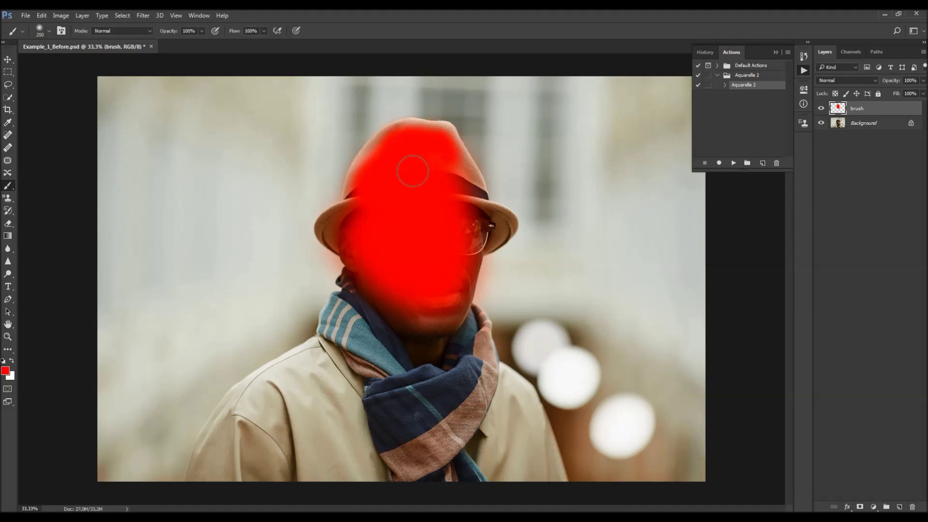
key(v)
click(151, 46)
Open Example_1_Brushed from the Examples folder with File > Open
key(n)
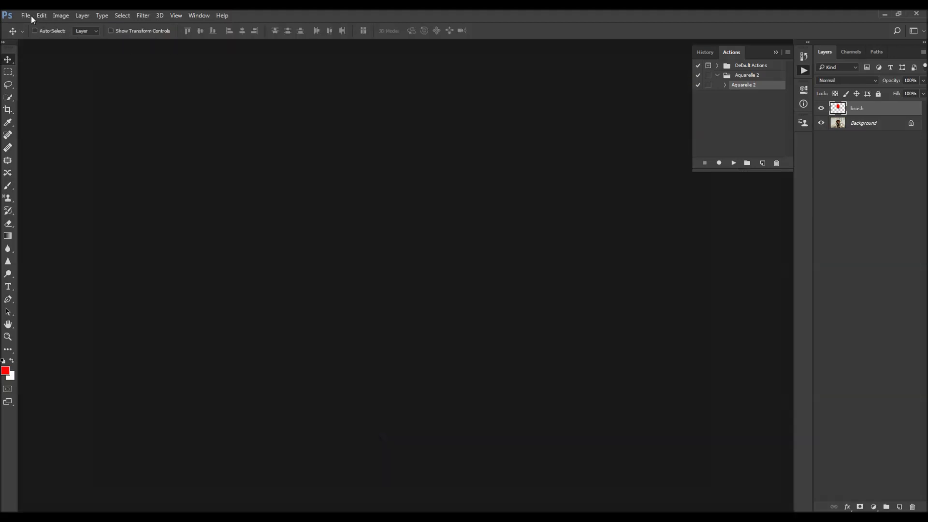
click(27, 15)
click(41, 40)
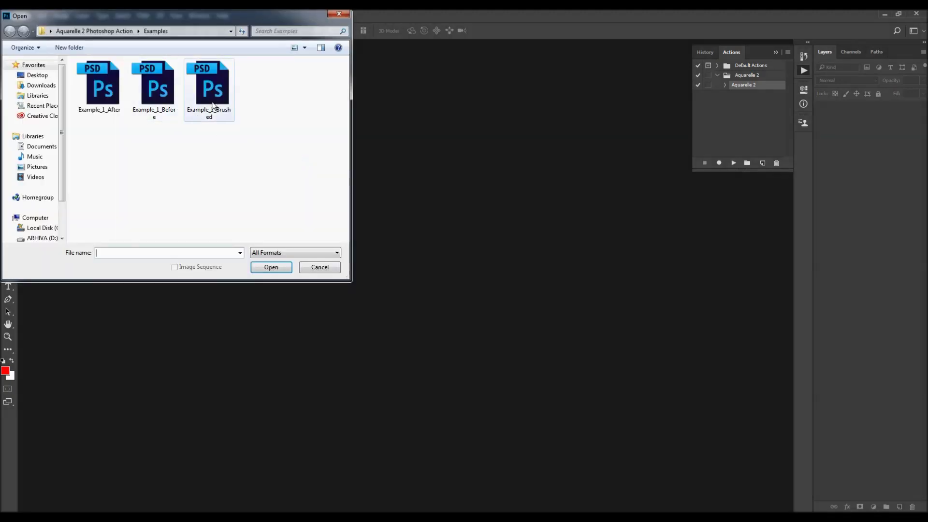
double_click(207, 84)
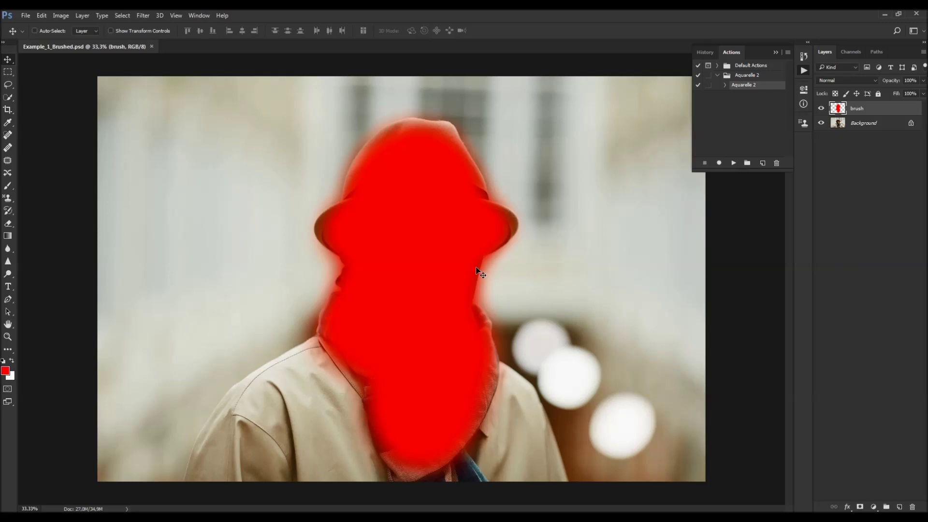
Play the Aquarelle 2 action, then collapse the Actions panel and widen the Layers panel
click(734, 164)
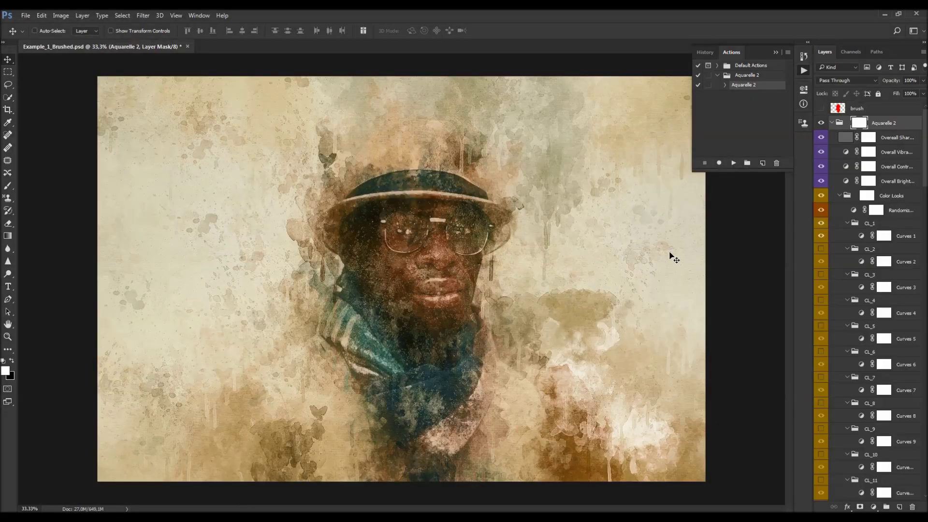
click(717, 75)
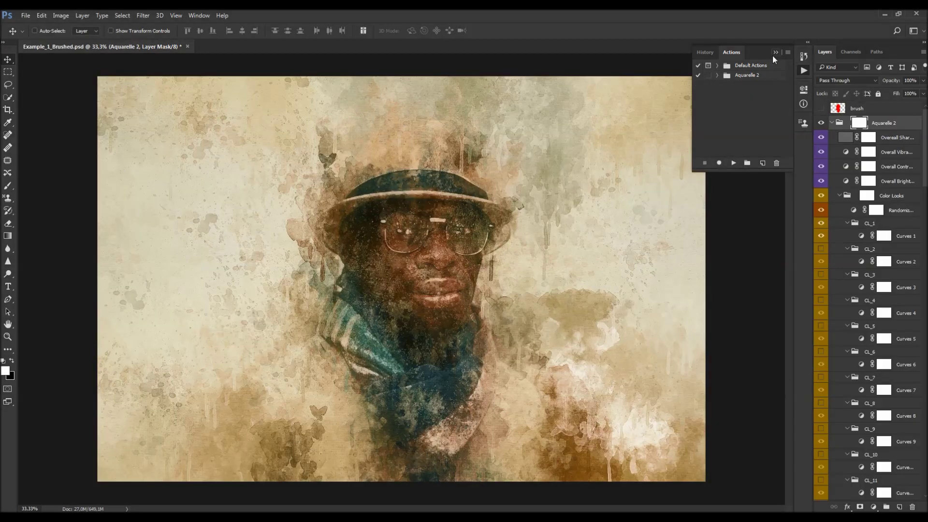
click(776, 53)
drag(813, 144, 791, 144)
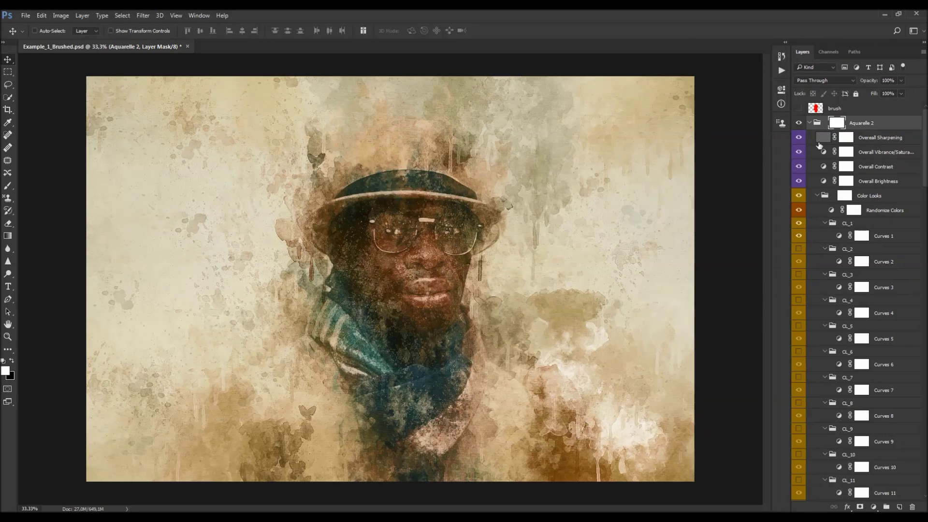
scroll(922, 128, down, 5)
scroll(919, 193, up, 5)
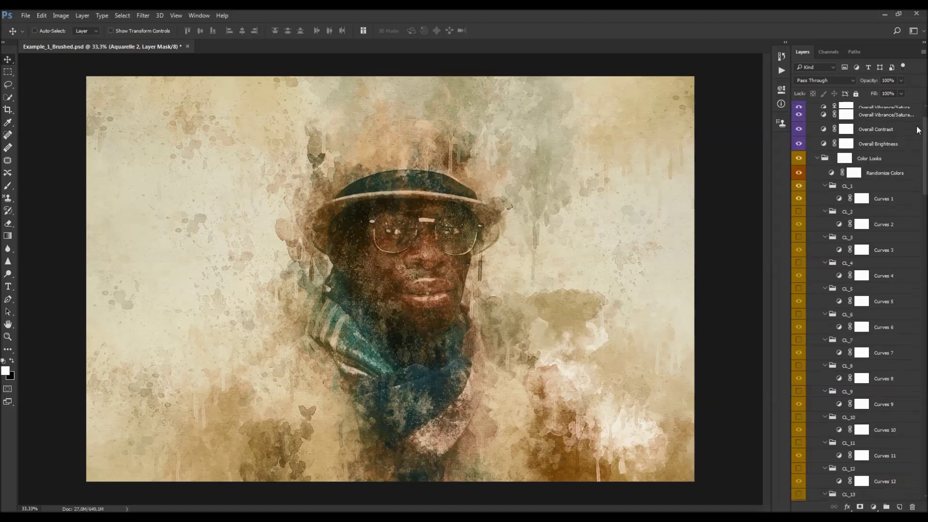
key(ctrl)
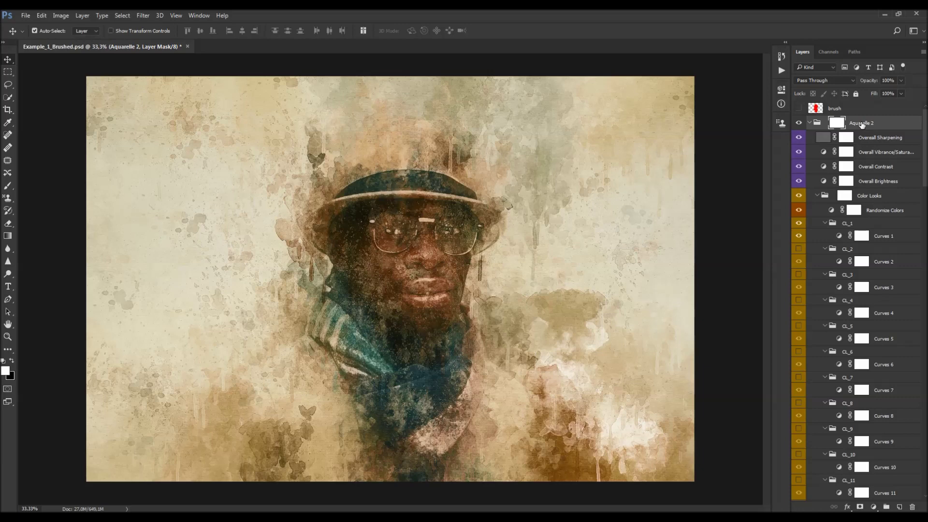
Hide the Overall Sharpening through Subject Watercolor groups and expand the Background Watercolor group
ctrl+click(811, 124)
click(811, 124)
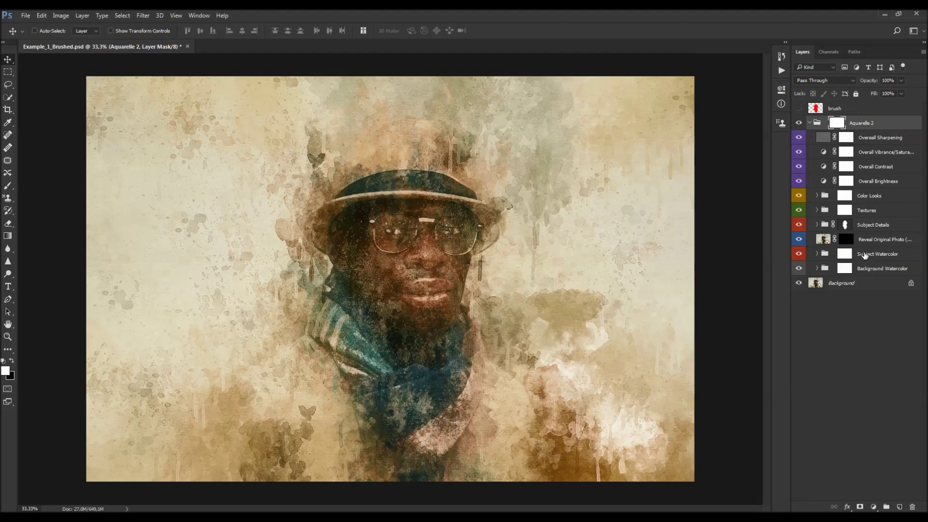
drag(799, 153, 811, 255)
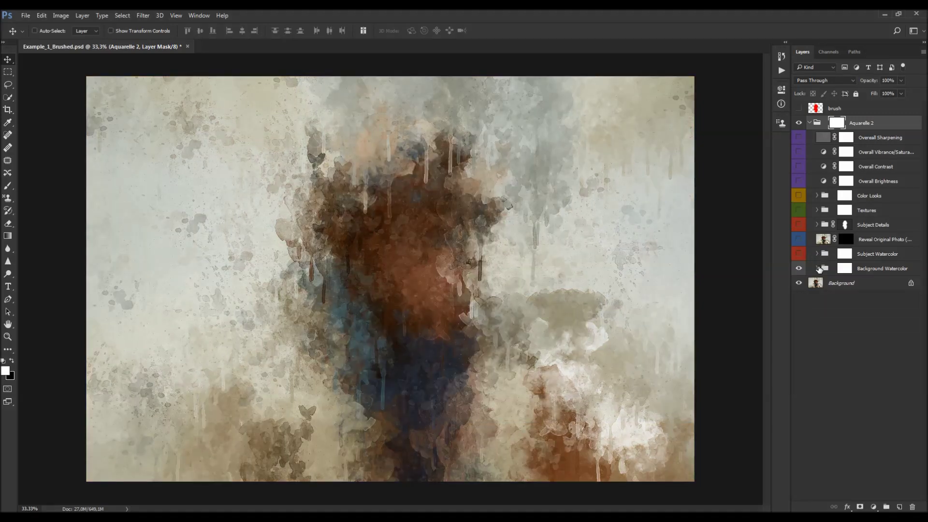
click(817, 268)
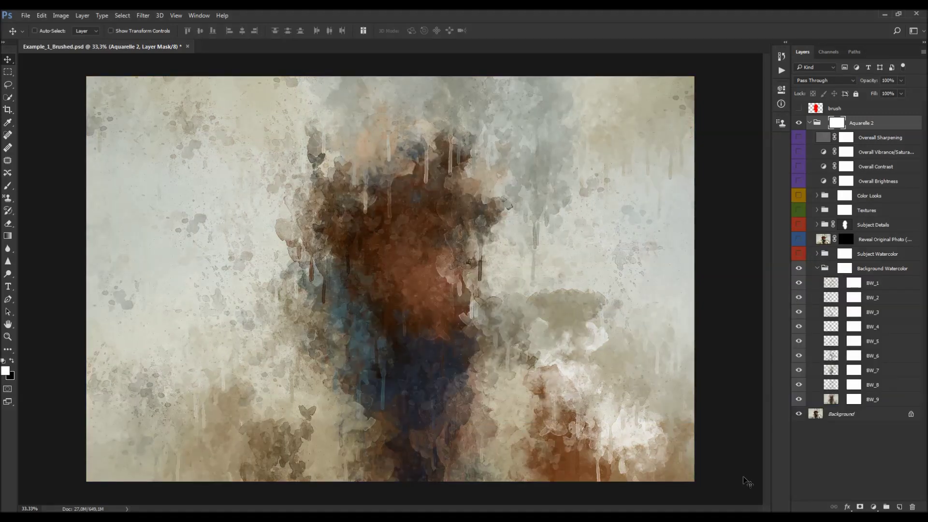
click(804, 416)
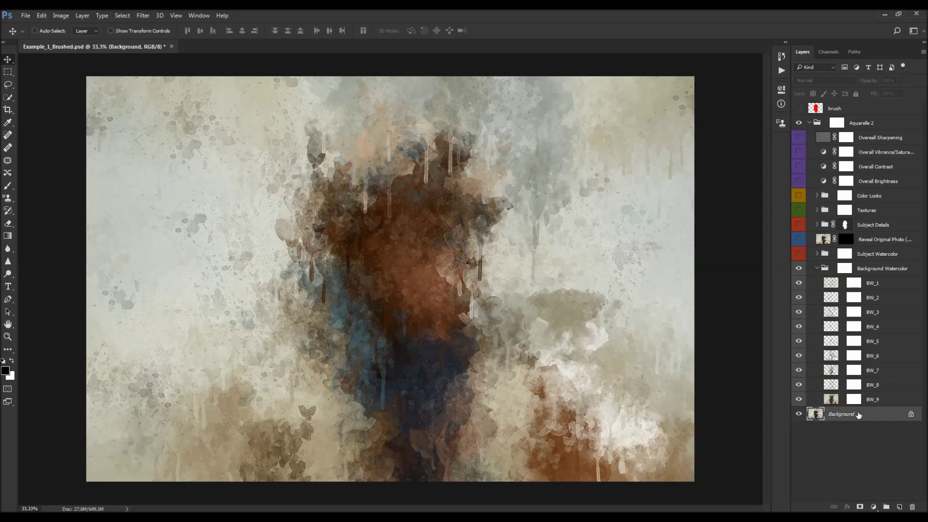
click(872, 269)
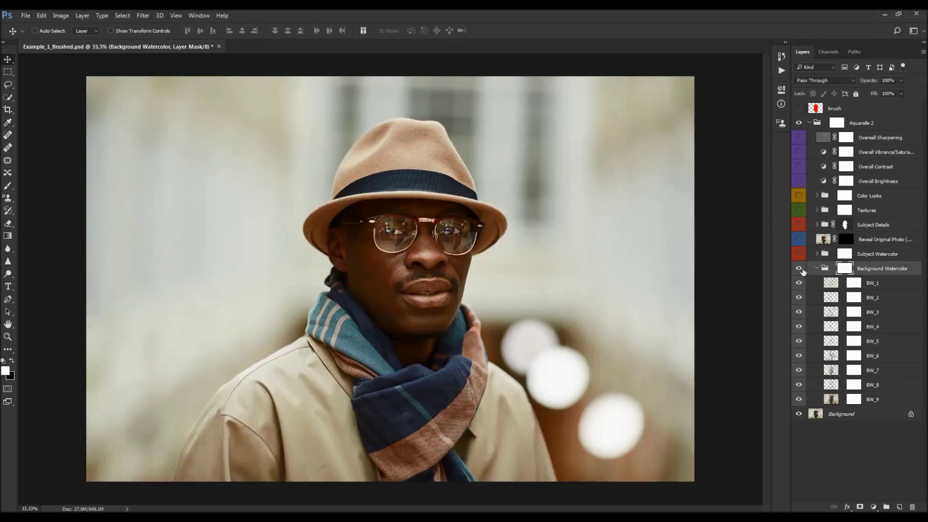
Toggle visibility of the BW_1–BW_9 watercolour layers to compare their effect on the wash
click(801, 269)
click(804, 285)
mouse_move(800, 284)
mouse_down()
mouse_move(800, 377)
mouse_move(800, 283)
mouse_up()
click(828, 399)
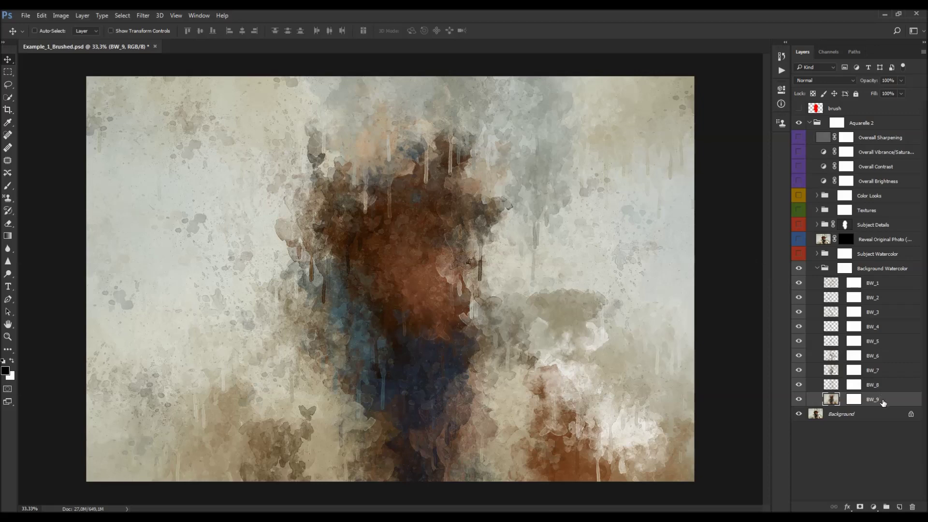
click(882, 287)
drag(803, 284, 799, 314)
click(799, 297)
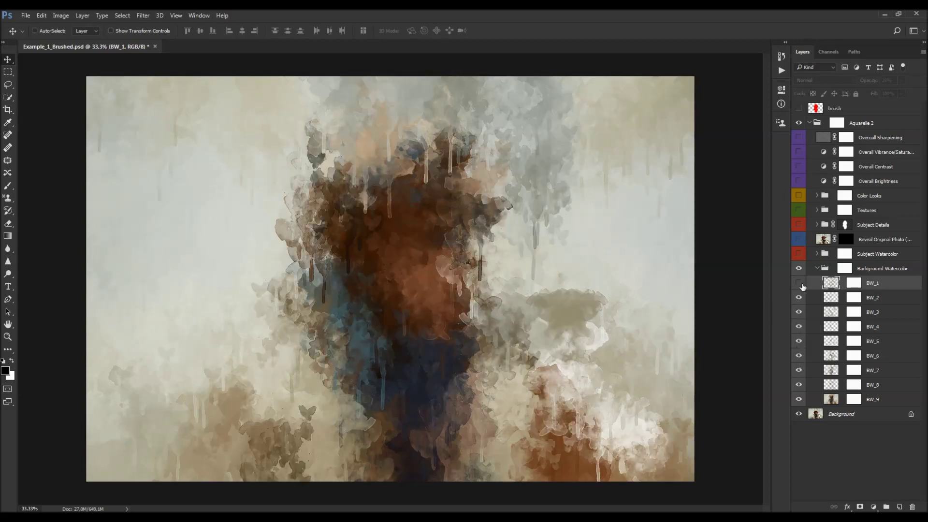
click(799, 283)
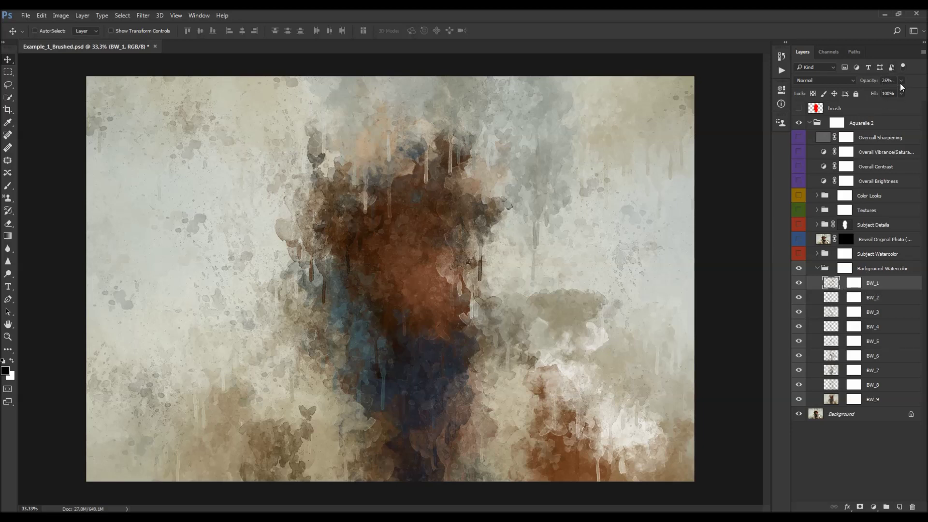
Lower BW_1's opacity to 17%, then select BW_2 and turn its opacity down too
drag(880, 91, 926, 99)
text(25)
key(Return)
drag(872, 82, 758, 94)
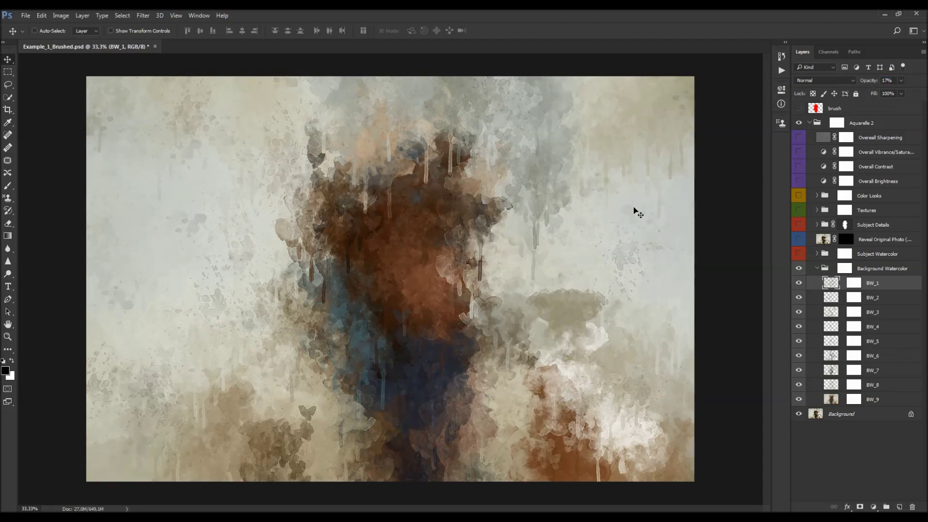
click(880, 299)
drag(873, 84, 676, 123)
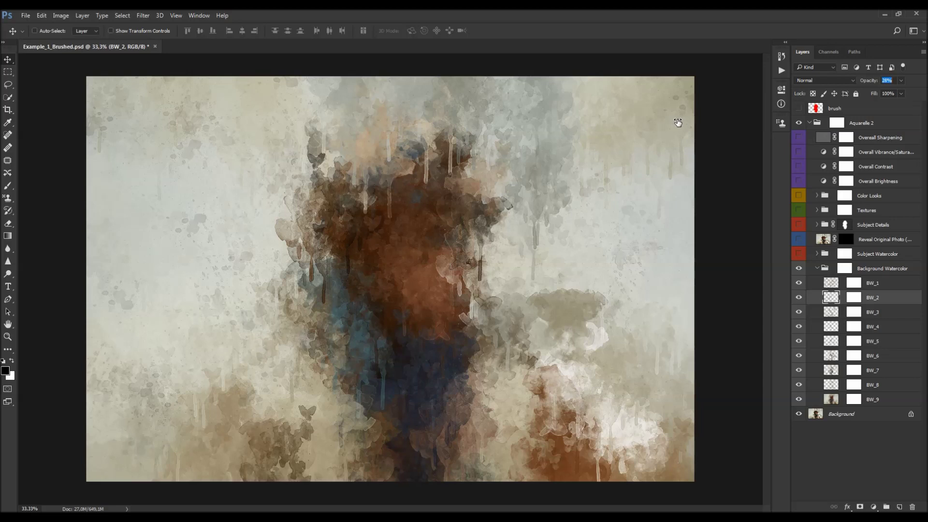
Toggle BW_3 through BW_6 off and back on to compare their effect
click(871, 313)
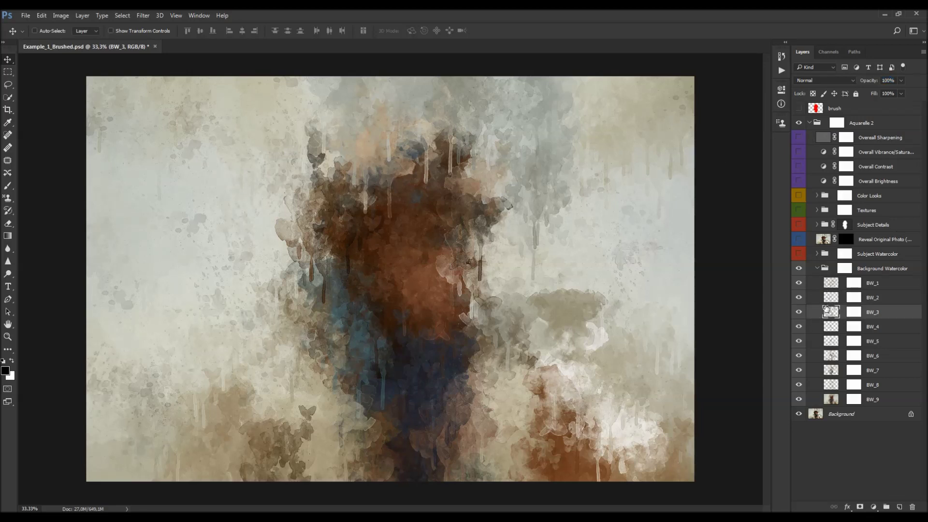
click(799, 312)
click(799, 312)
click(800, 327)
click(799, 326)
click(800, 341)
click(799, 342)
click(799, 355)
click(799, 356)
Select BW_6, BW_8, BW_9 and BW_4, toggling BW_4's visibility to compare
click(863, 357)
click(870, 385)
click(875, 399)
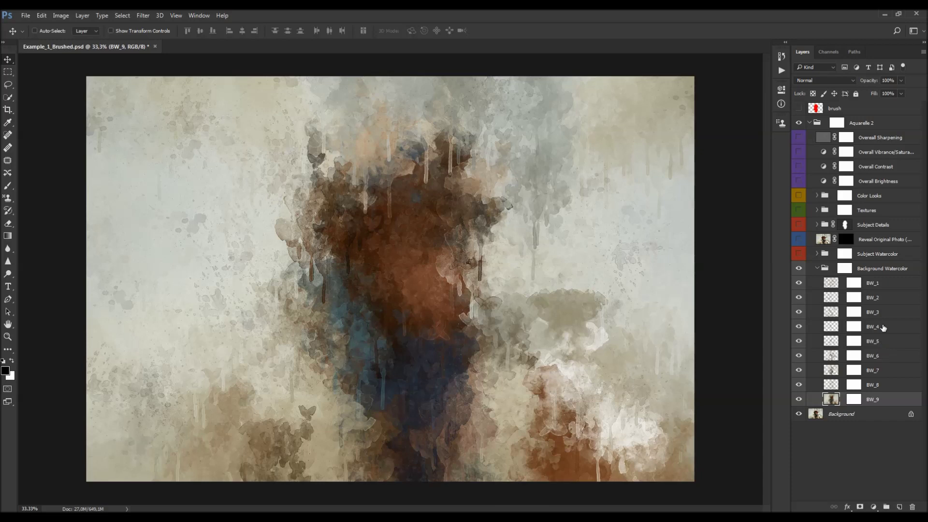
click(882, 328)
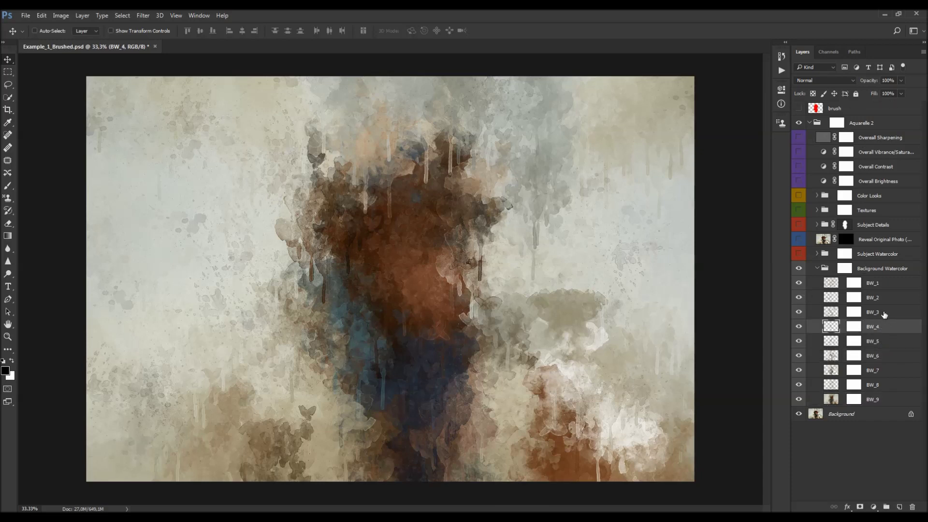
click(800, 326)
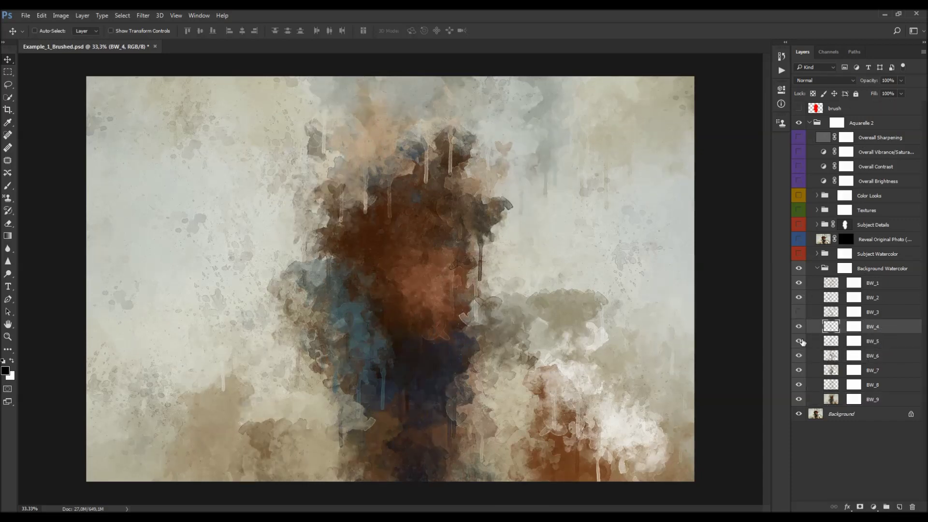
click(799, 326)
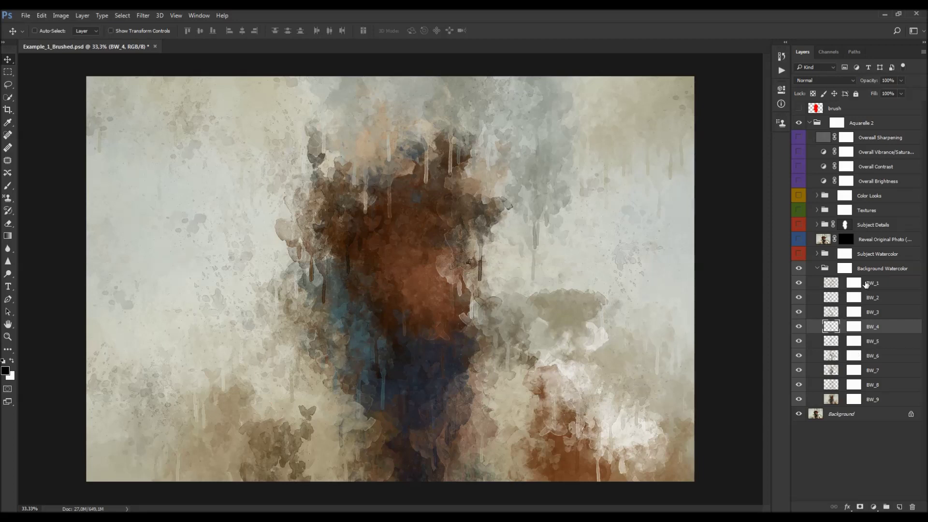
Target the BW_4 and BW_1 layer masks with colours reset to white and black for brushing
click(854, 326)
key(x)
click(856, 283)
key(b)
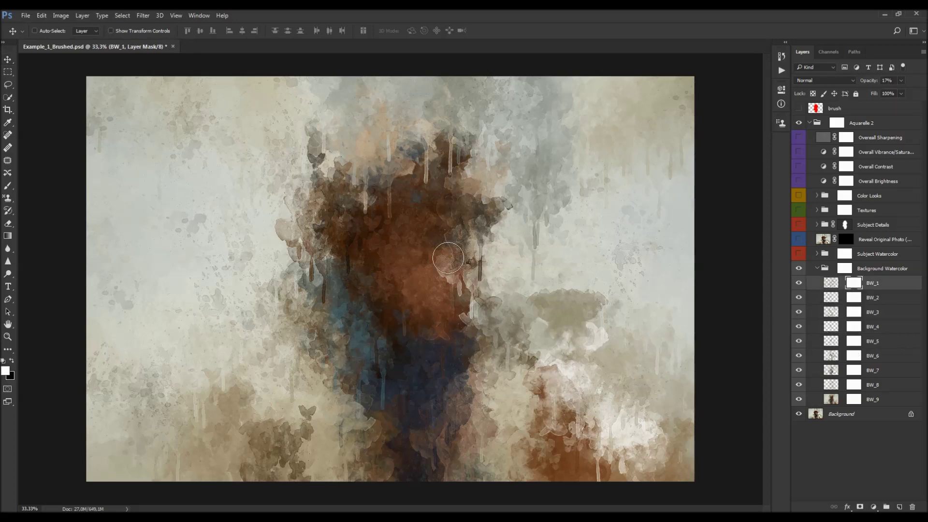
Pick the soft 100 px brush, enlarge it to 900 px, and hide BW_3 and BW_5 to compare
right_click(402, 254)
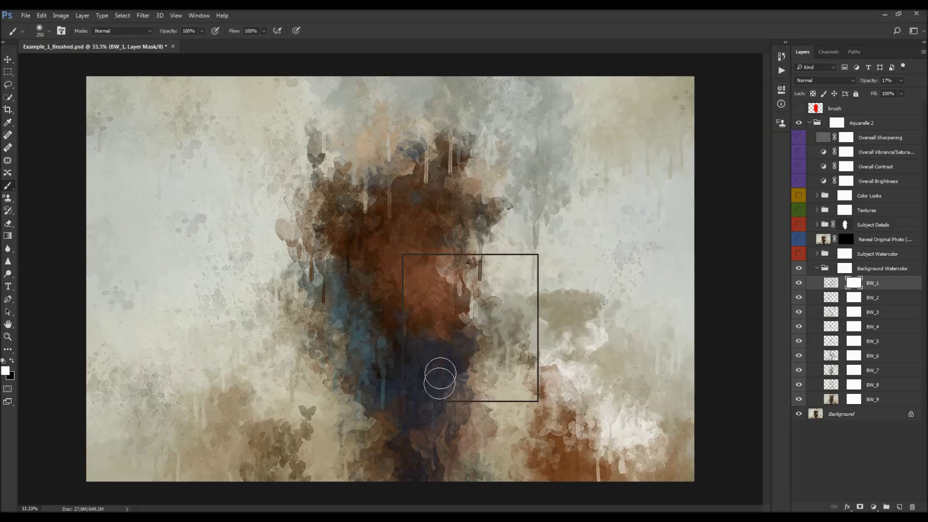
double_click(447, 386)
click(11, 360)
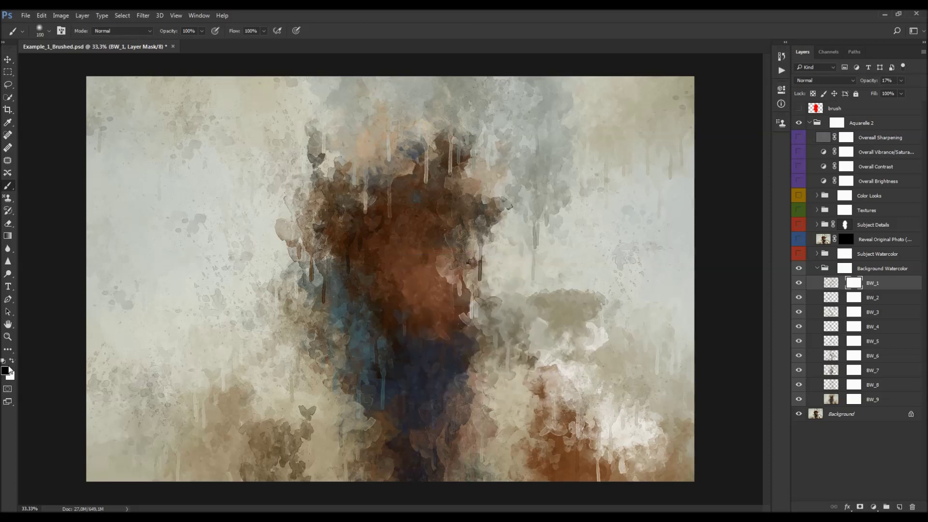
key(bracketright)
key(bracketright)
key(bracketright)
key(bracketright)
key(bracketright)
key(bracketright)
key(bracketright)
key(bracketright)
key(bracketright)
key(bracketright)
key(bracketright)
key(bracketright)
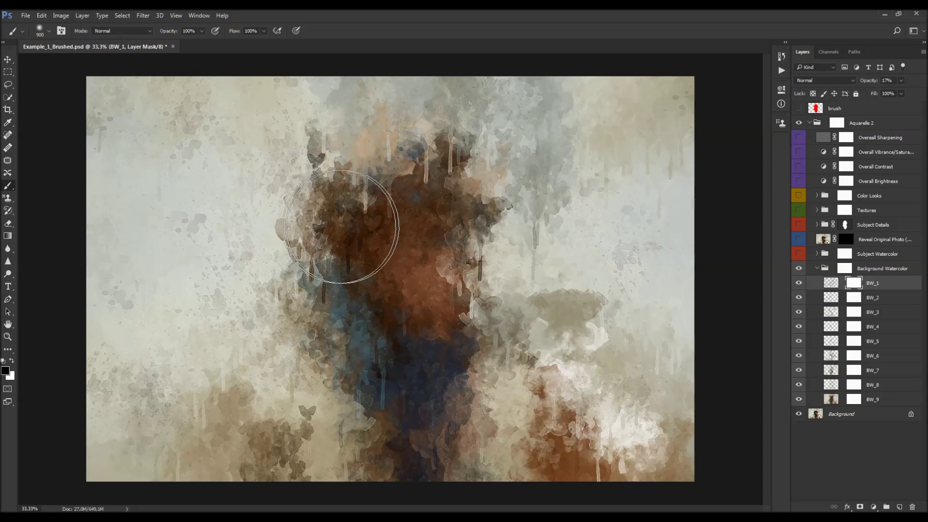
click(799, 312)
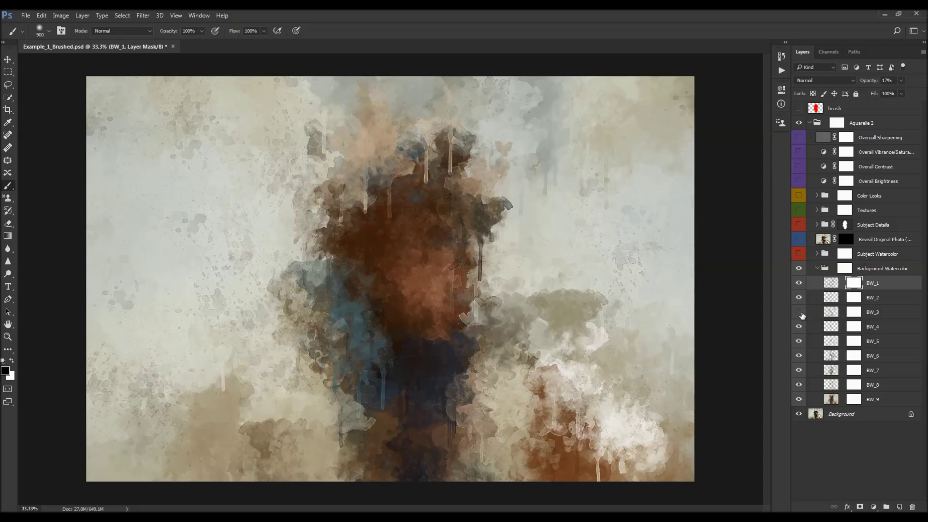
click(800, 342)
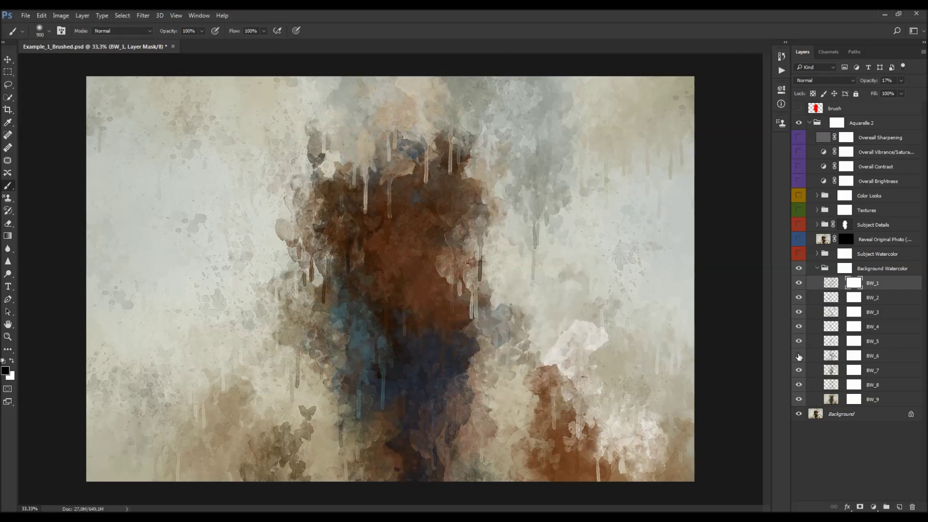
click(799, 371)
Paint a trial 700 px stroke on BW_7's mask, undo it, and collapse Background Watercolor
click(854, 371)
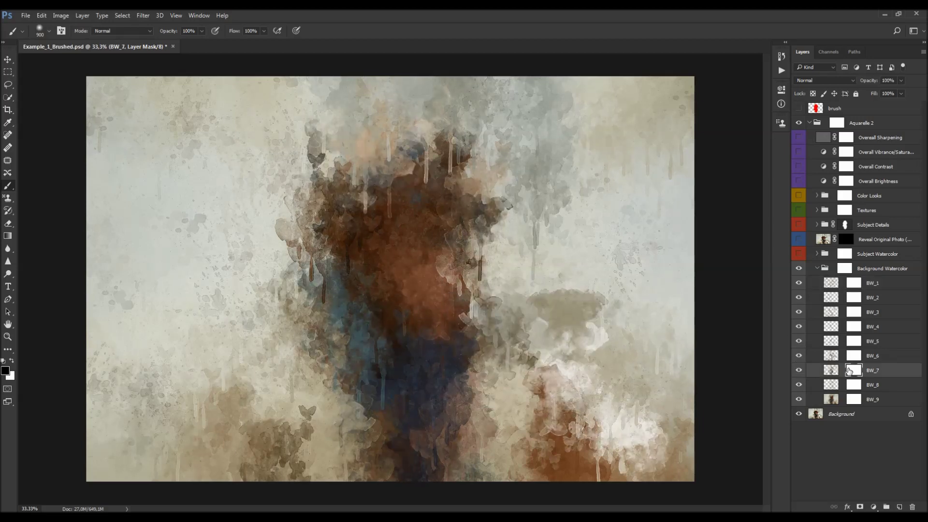
key(bracketleft)
key(bracketleft)
key(bracketleft)
key(bracketleft)
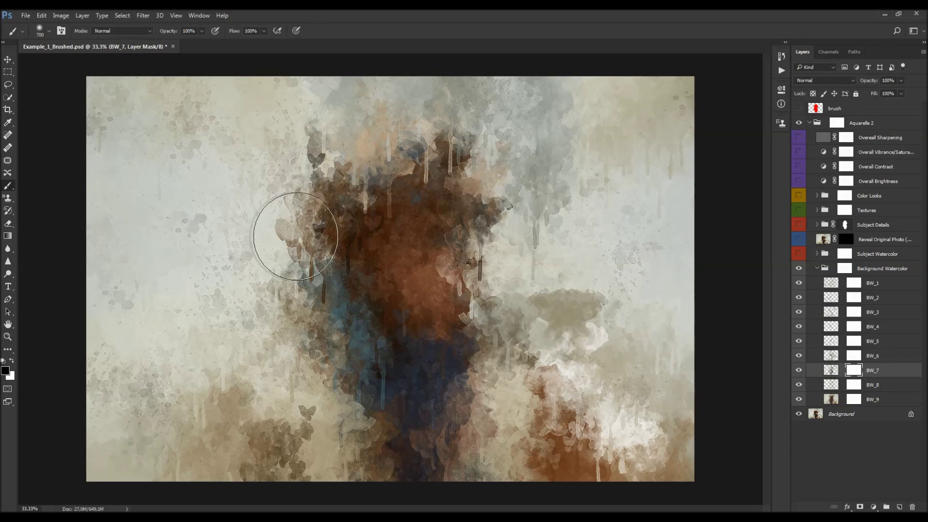
mouse_move(385, 217)
mouse_down()
mouse_move(368, 182)
mouse_move(396, 144)
mouse_move(435, 158)
mouse_move(405, 155)
mouse_move(315, 226)
mouse_move(362, 295)
mouse_move(385, 392)
mouse_move(480, 232)
mouse_move(454, 231)
mouse_move(472, 315)
mouse_up()
key(x)
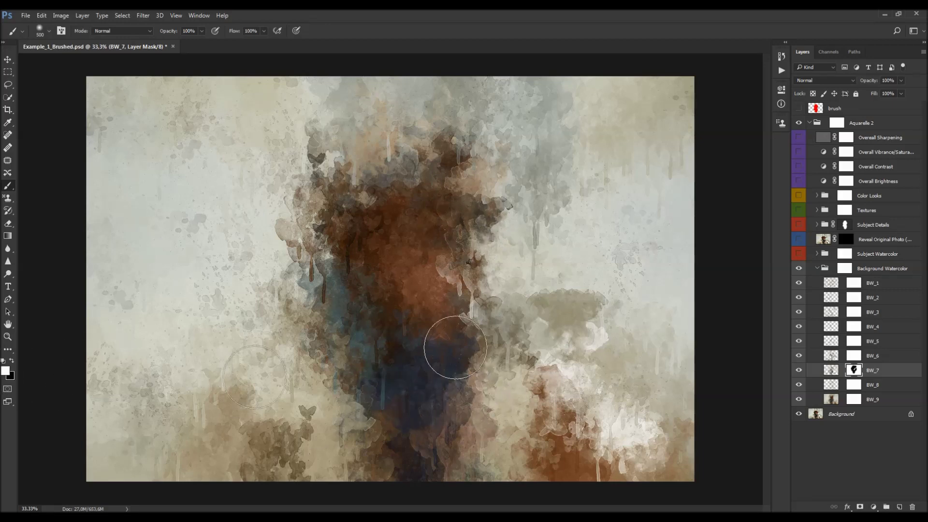
key(ctrl+alt+z)
key(ctrl+alt+z)
key(ctrl+alt+z)
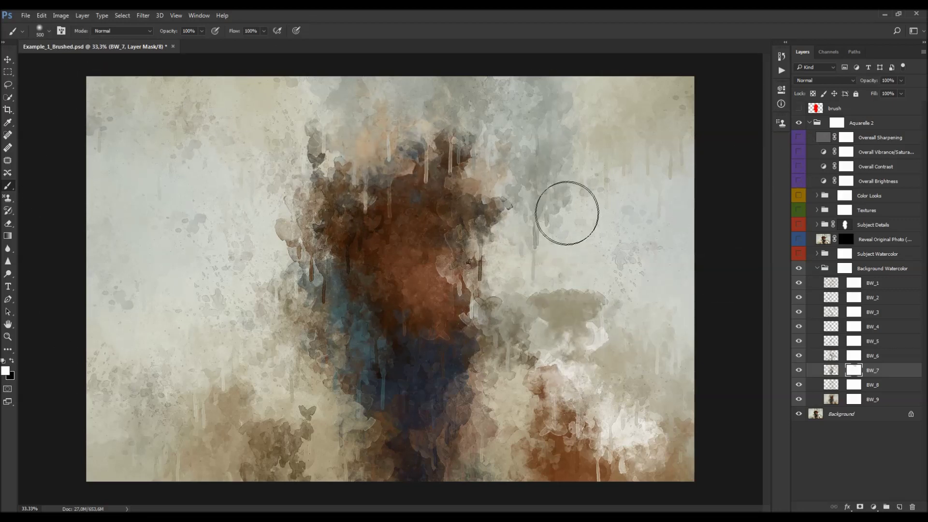
key(v)
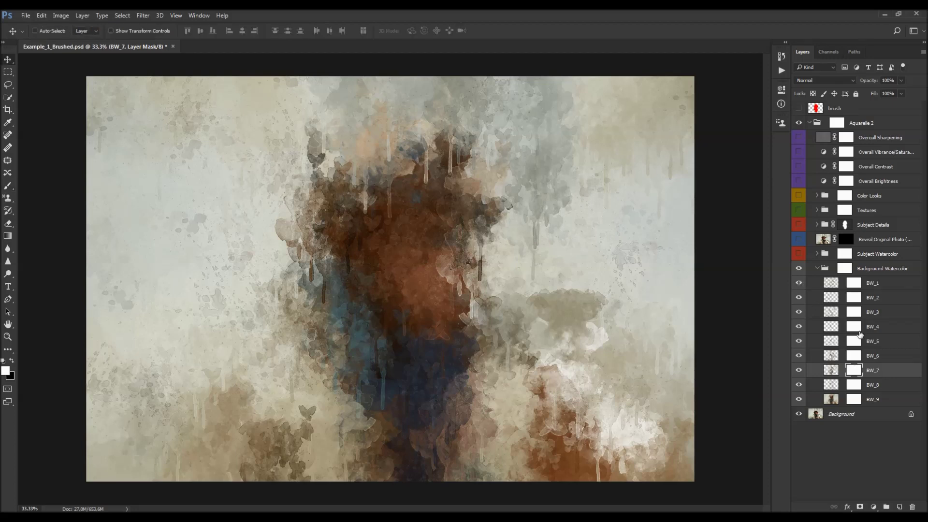
click(817, 268)
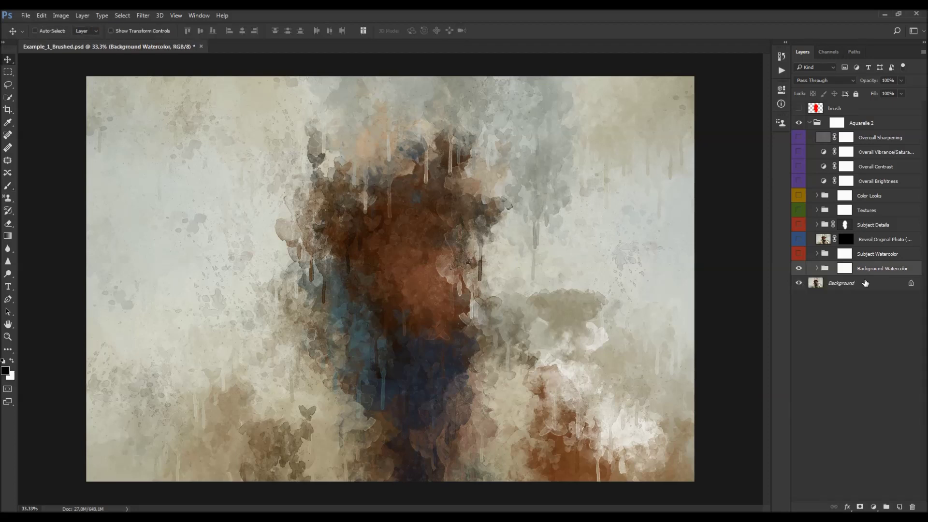
Turn on and expand the Subject Watercolor group, selecting SW_1 and then SW_3
click(845, 254)
click(800, 254)
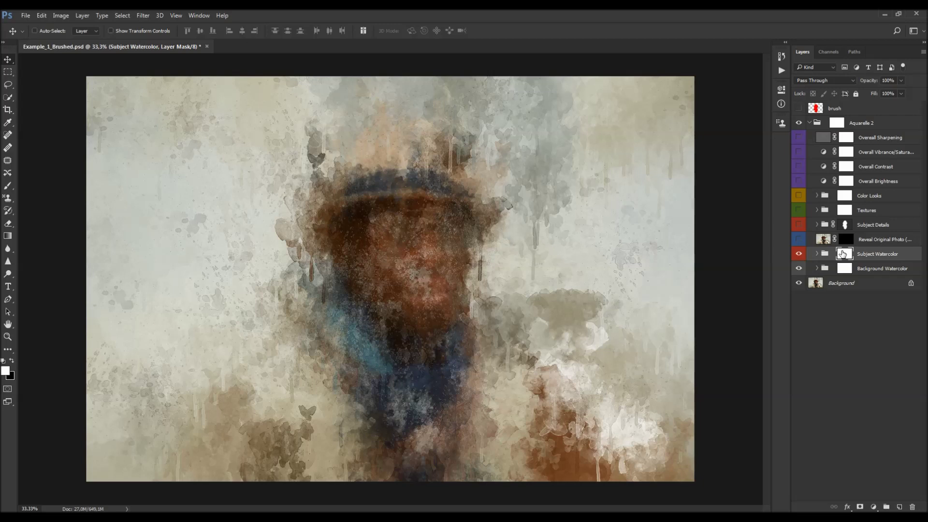
click(817, 254)
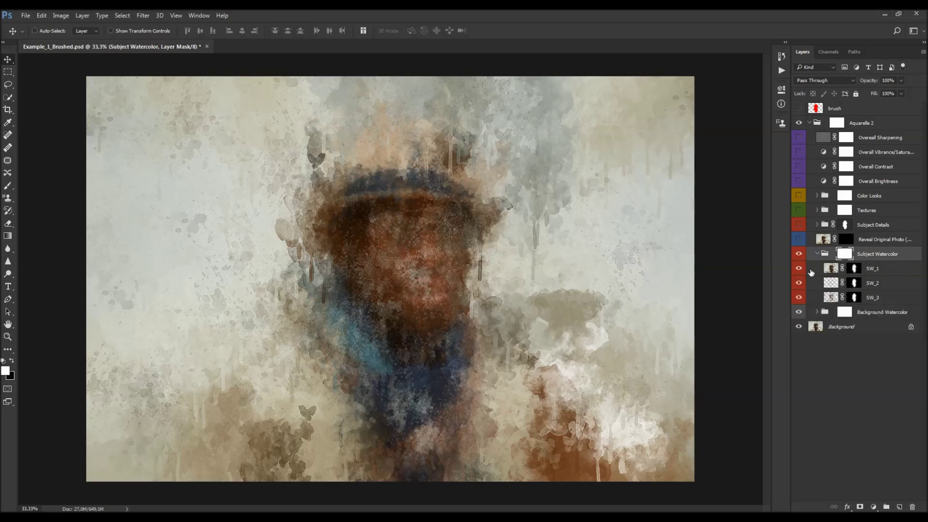
click(881, 268)
click(869, 253)
click(880, 297)
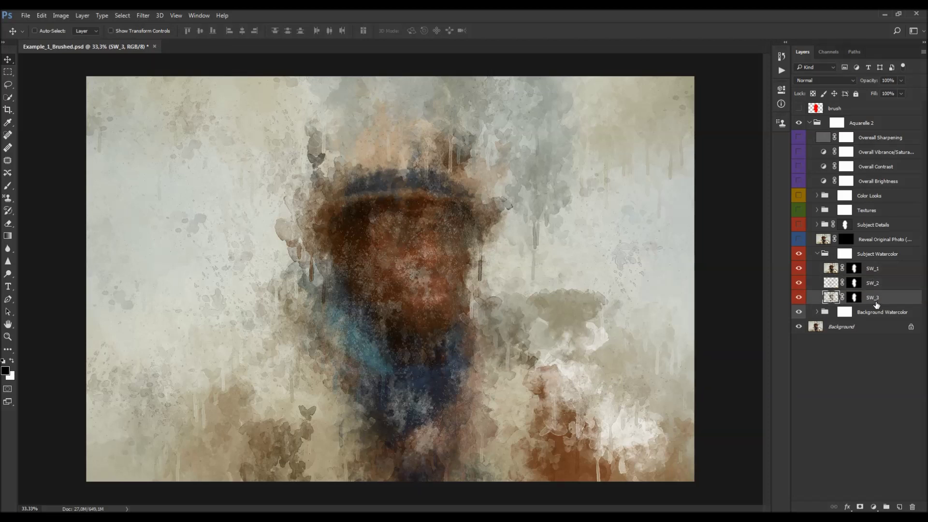
Toggle SW_3's visibility and the SW_1–SW_3 masks off and on to compare
click(799, 297)
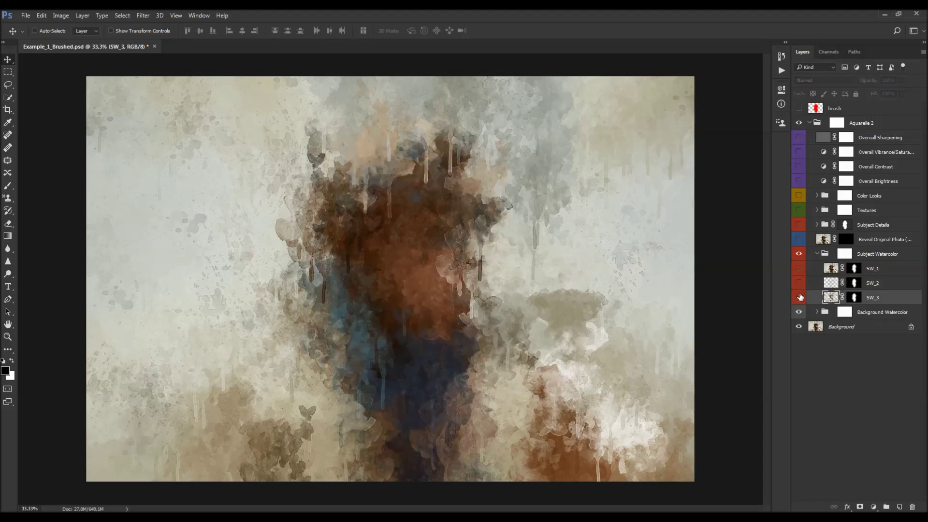
click(799, 269)
click(854, 298)
shift+click(854, 298)
shift+click(854, 298)
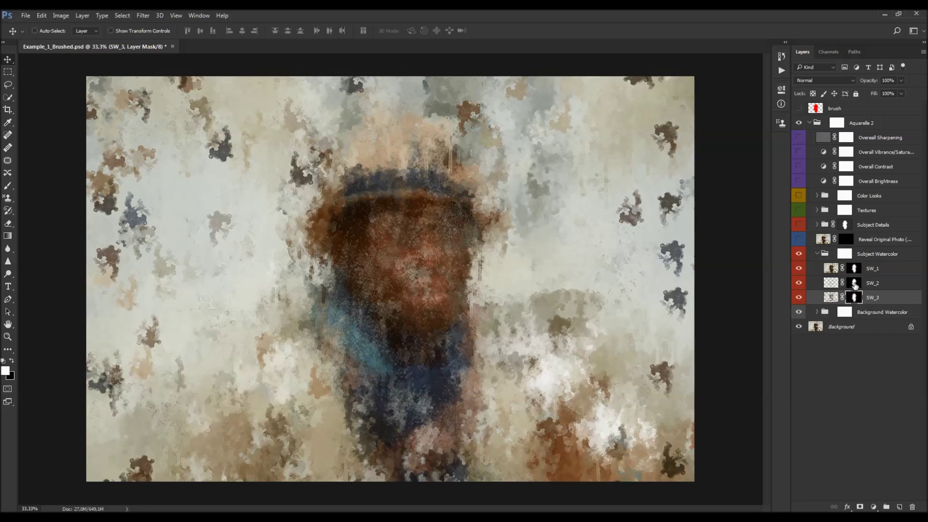
shift+click(854, 284)
click(854, 284)
shift+click(854, 270)
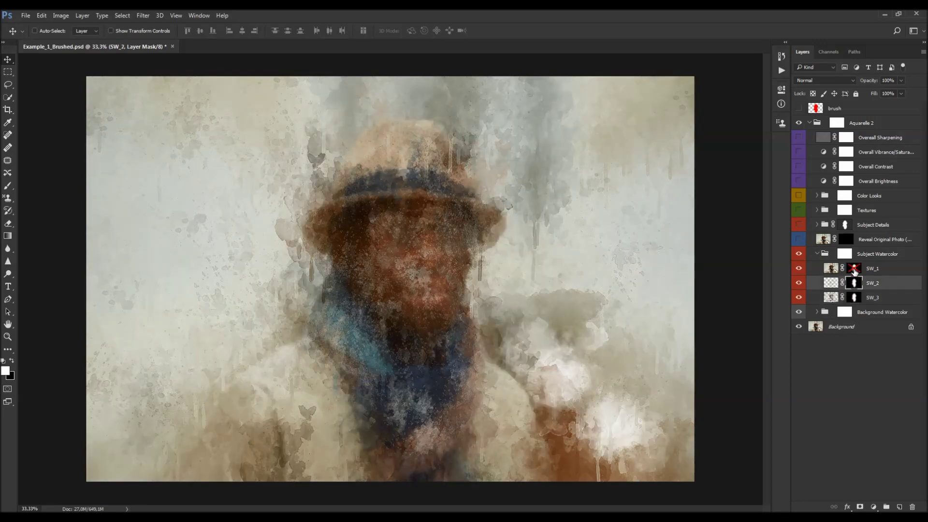
click(854, 269)
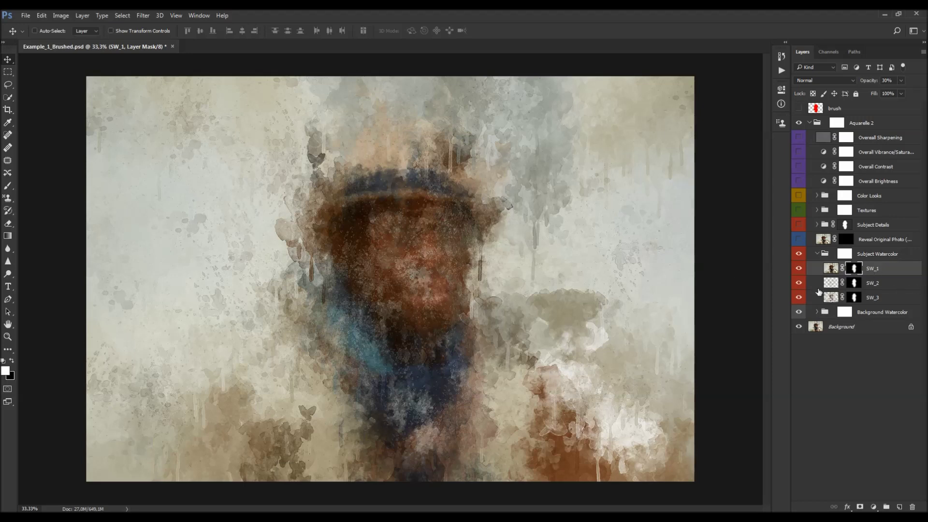
Hide the three SW layers, then show and fade SW_3 to 11% and SW_2 to 10% opacity
drag(798, 269, 797, 301)
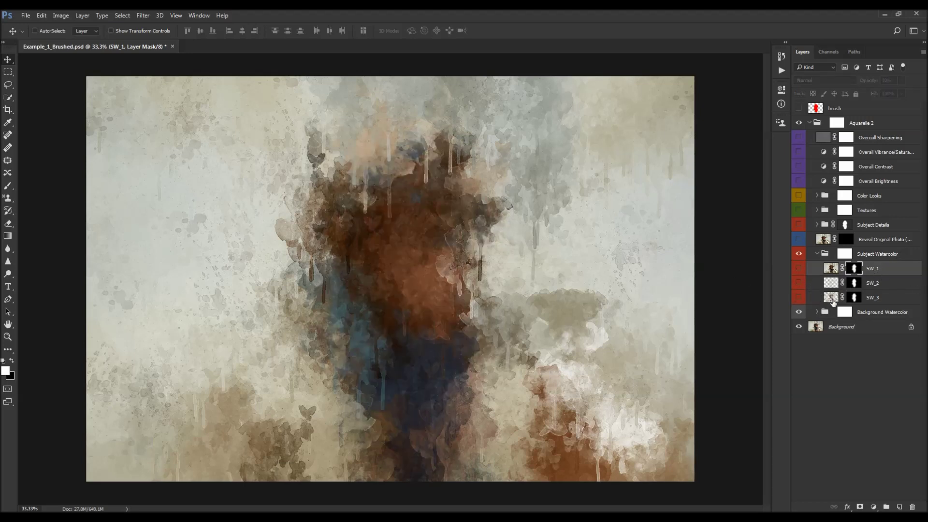
click(831, 298)
click(798, 298)
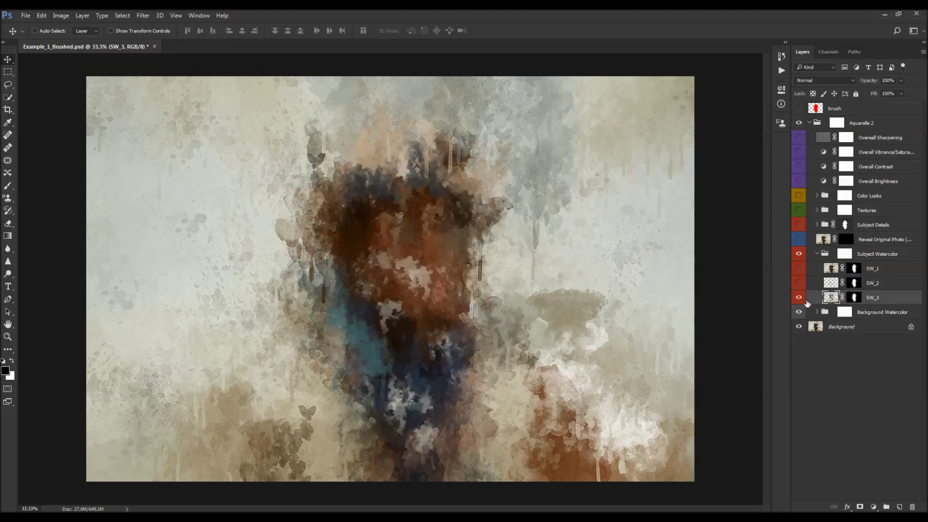
drag(847, 86, 650, 118)
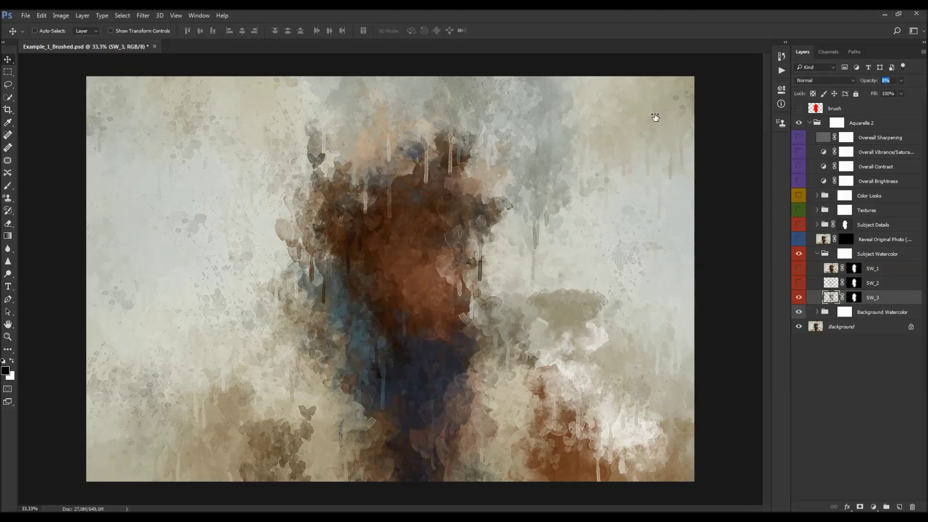
click(799, 283)
click(826, 284)
drag(872, 83, 441, 119)
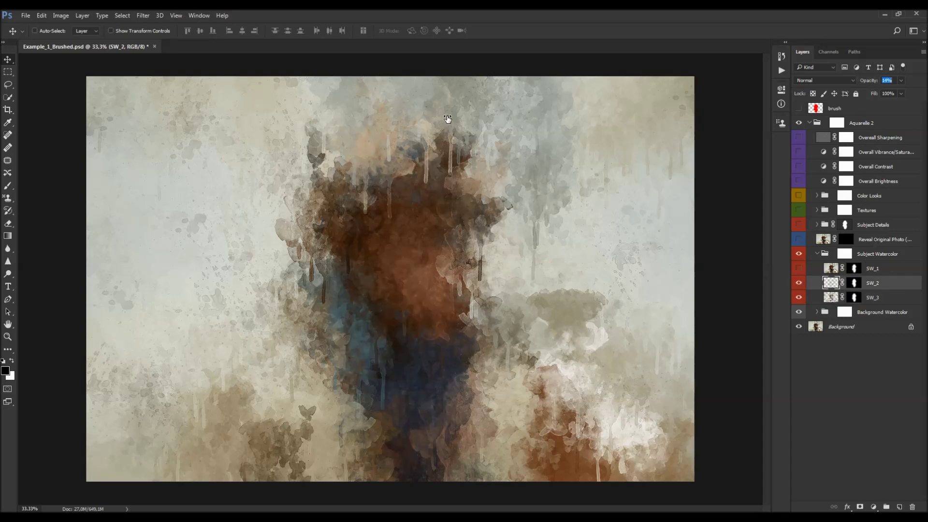
Show SW_1, settle it at 28% opacity, and collapse the Subject Watercolor group
click(798, 268)
click(831, 268)
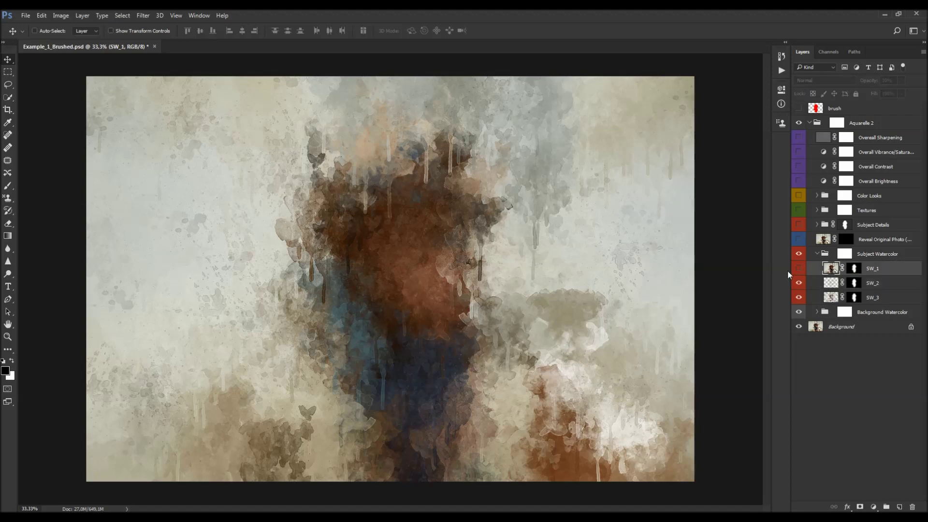
drag(869, 81, 719, 103)
drag(722, 104, 731, 104)
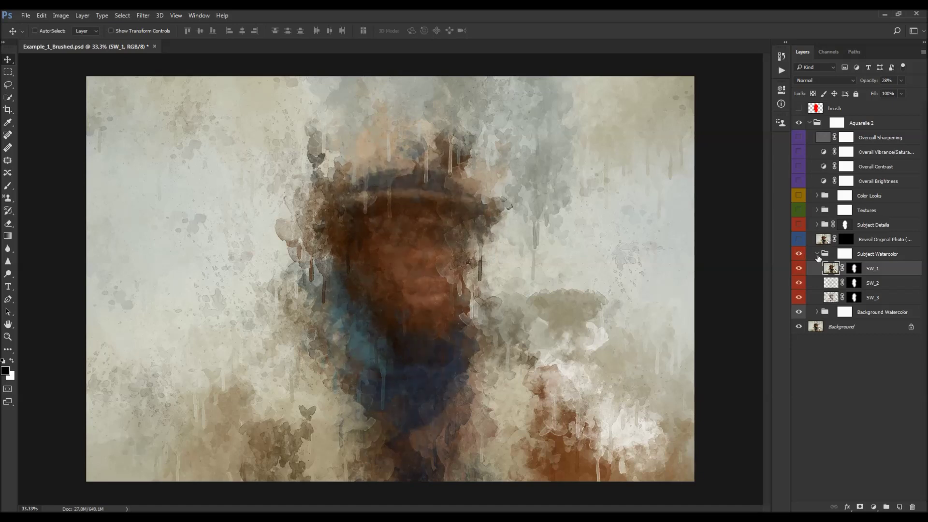
click(817, 254)
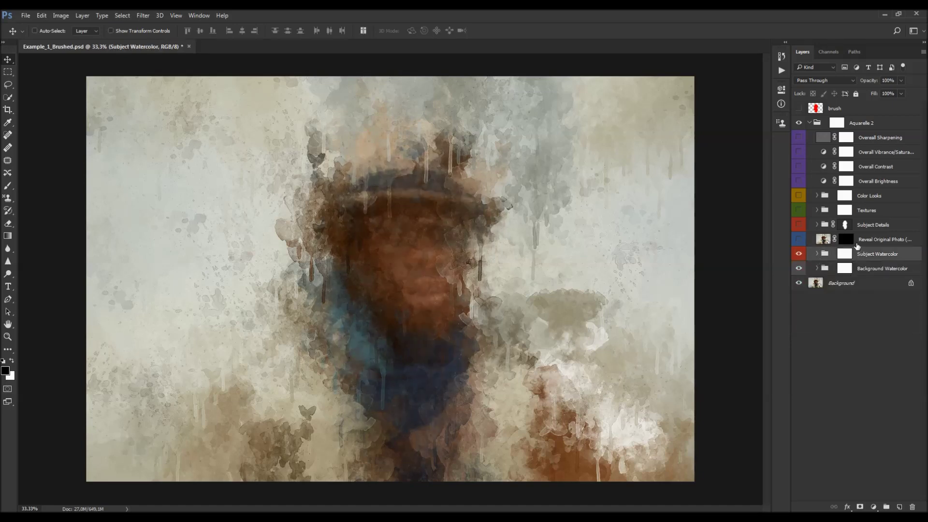
Switch on Subject Details with white foreground and expand it to reveal Black Edges, White Edges, Reveal Details
click(860, 244)
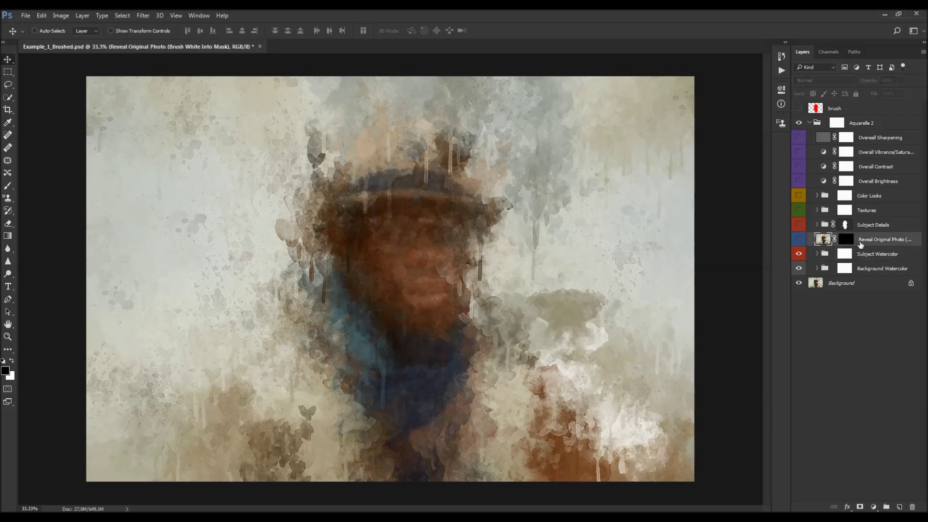
click(869, 226)
key(x)
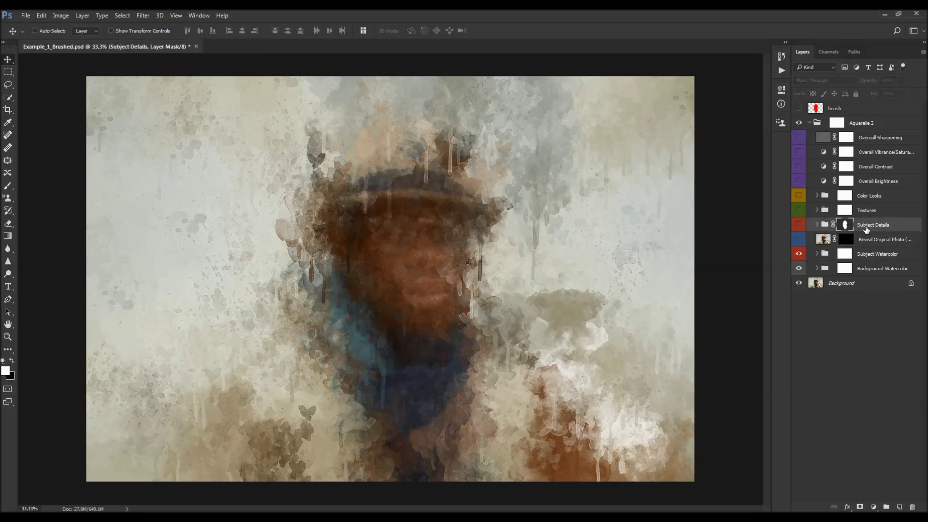
click(800, 225)
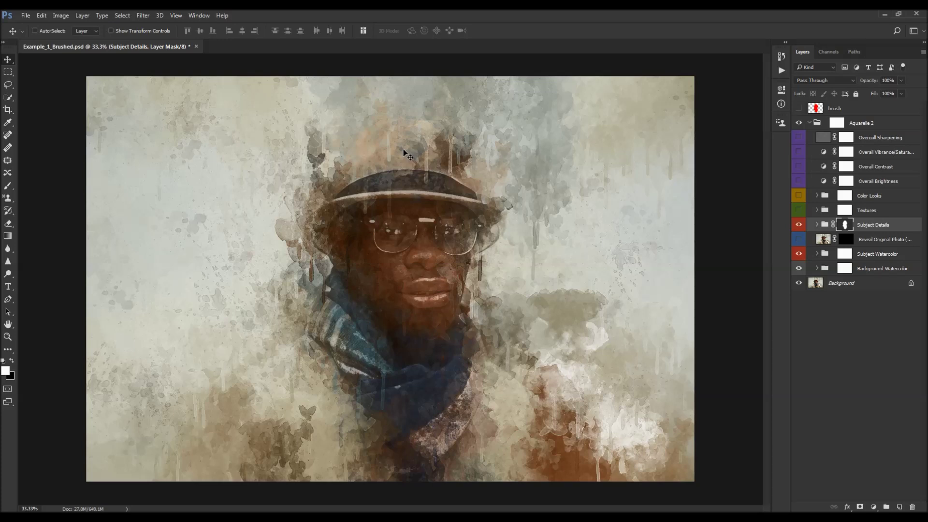
click(817, 225)
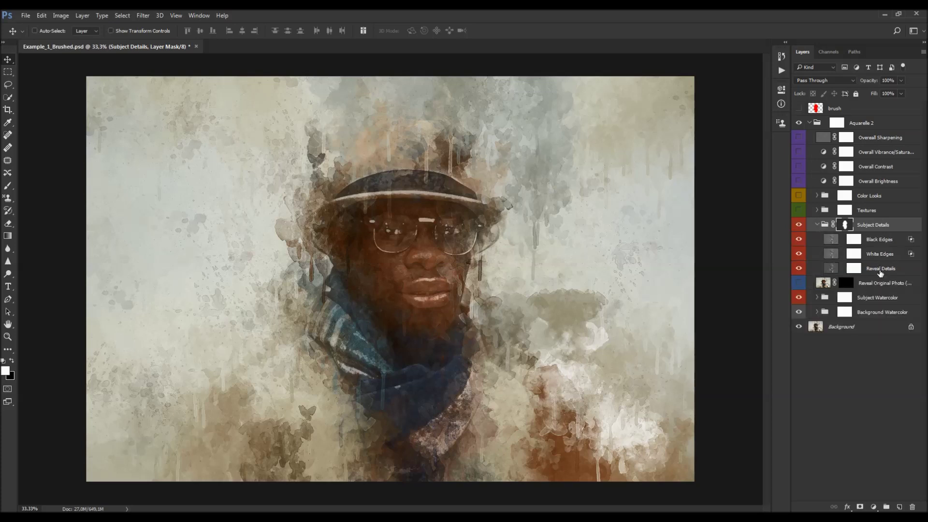
Toggle Black Edges, White Edges and Reveal Details off and on to compare their effect
click(879, 244)
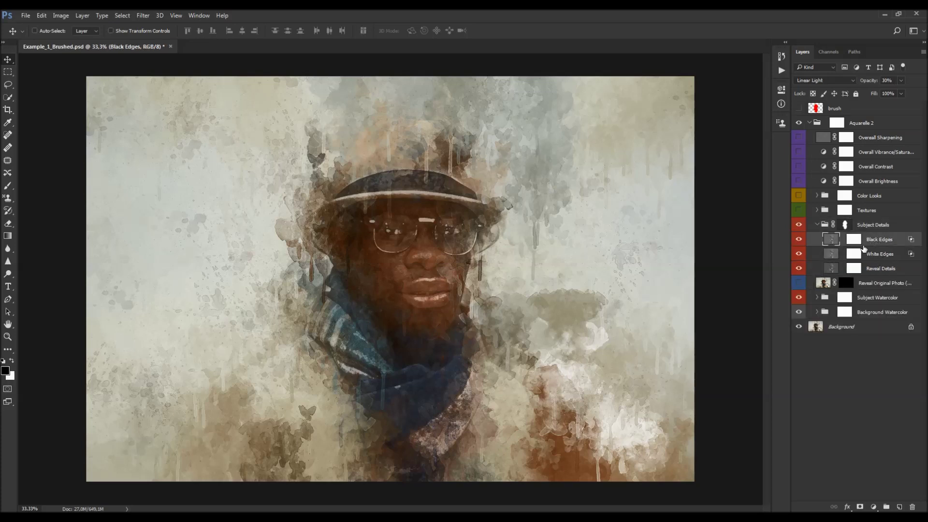
click(799, 240)
click(799, 239)
click(798, 256)
click(799, 255)
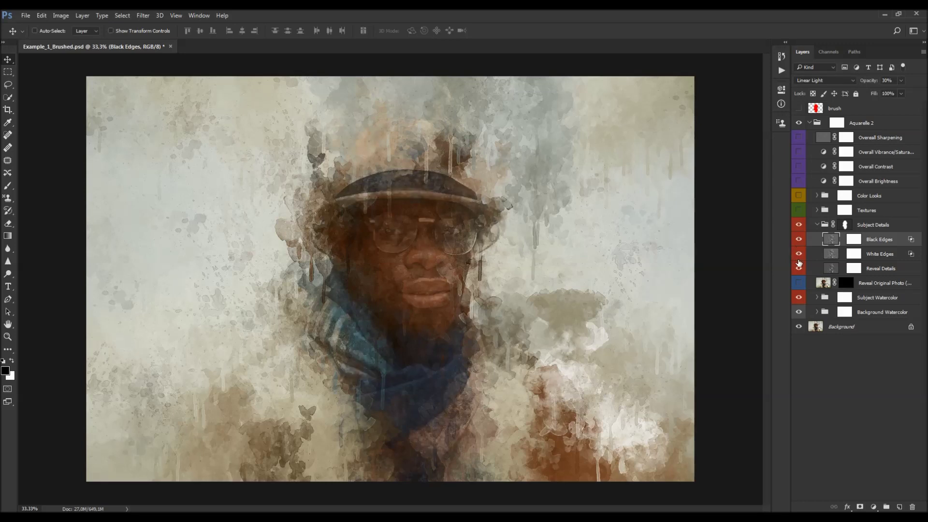
click(800, 269)
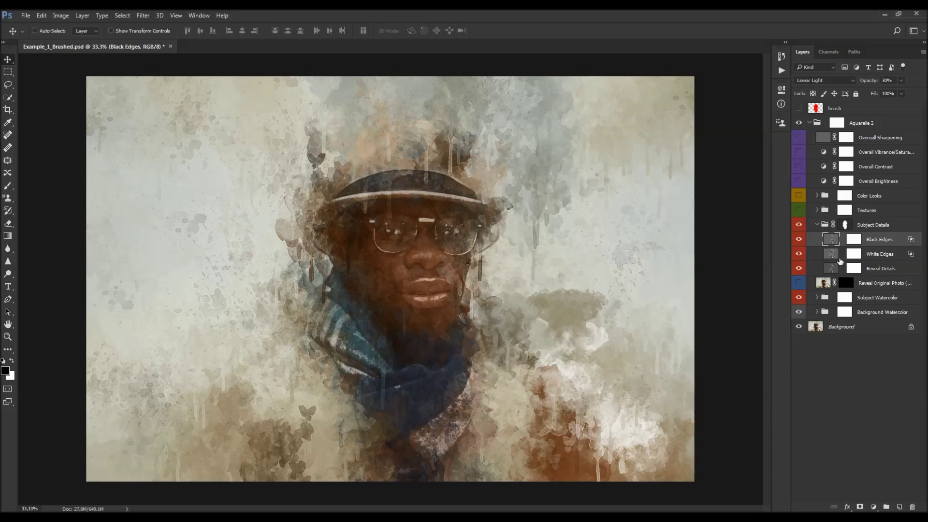
click(887, 255)
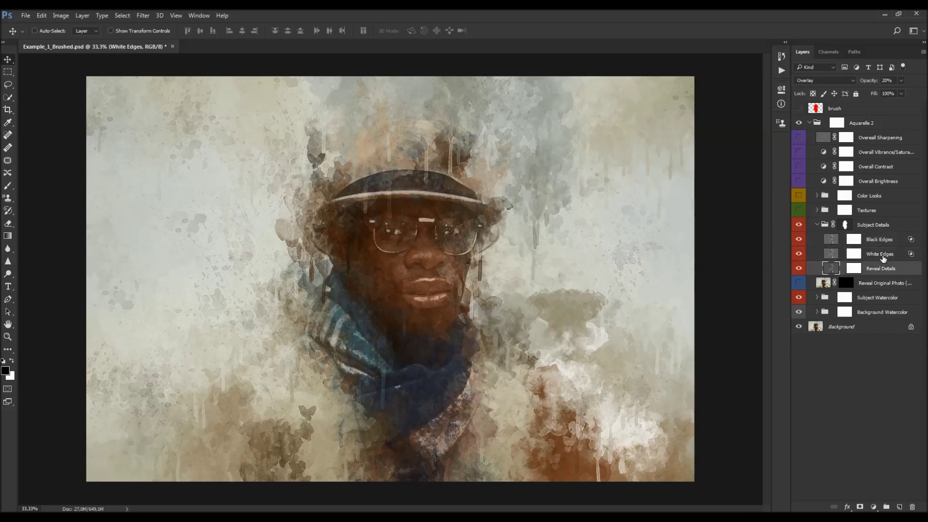
click(885, 268)
click(883, 243)
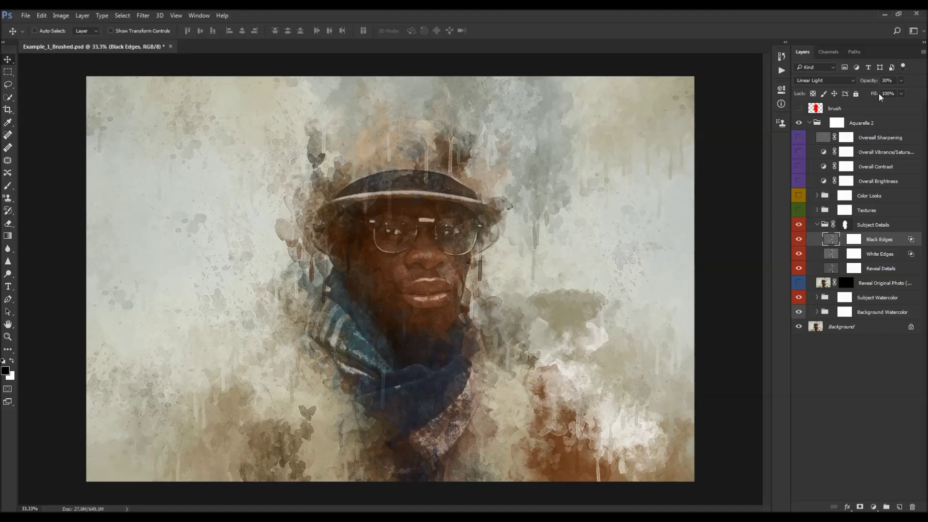
Raise Black Edges to 40%, White Edges higher, and Reveal Details to 35% opacity
drag(875, 82, 644, 98)
click(881, 255)
drag(875, 81, 710, 109)
click(876, 269)
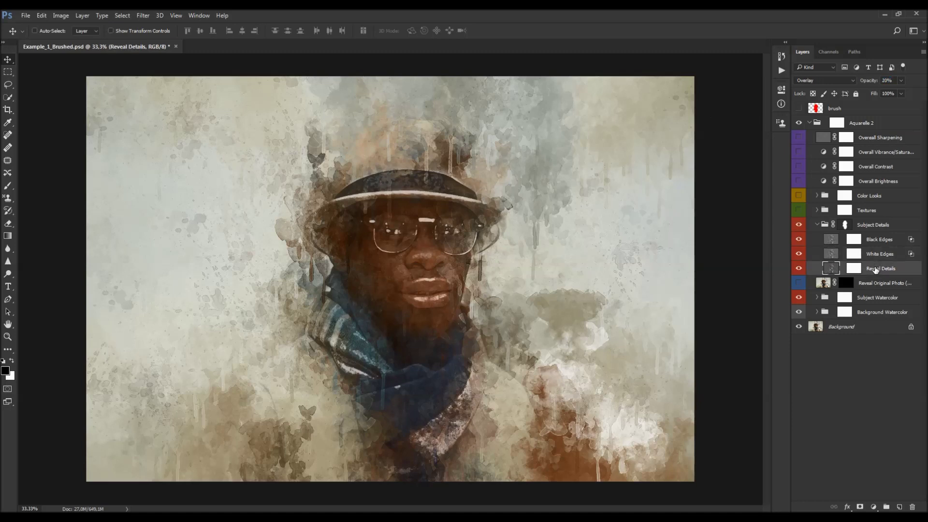
drag(827, 85, 716, 119)
click(845, 225)
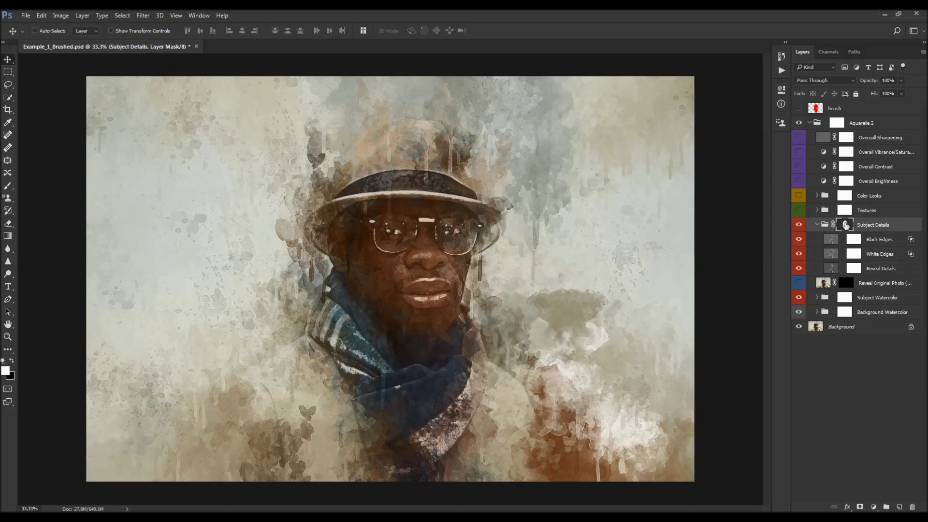
Raise the Subject Details group mask's density from 21% to 56% in the Properties panel
click(780, 90)
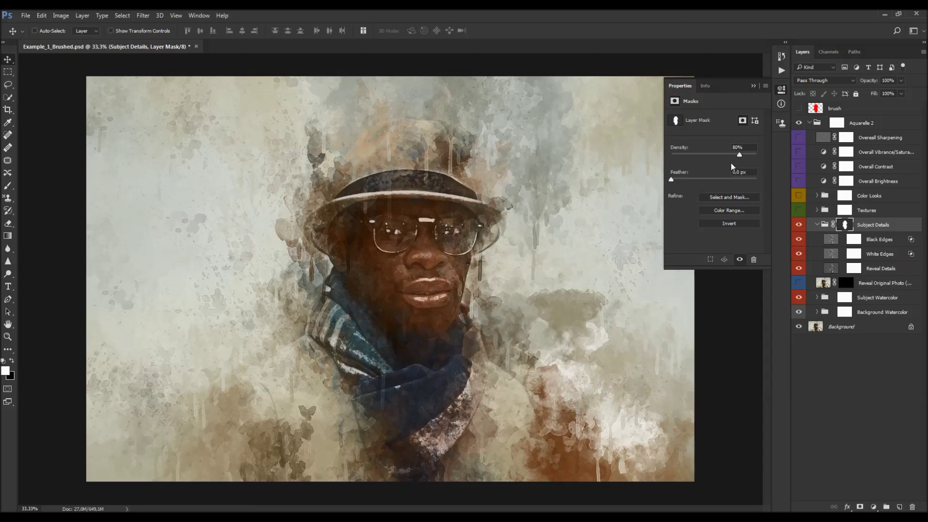
drag(741, 155, 750, 155)
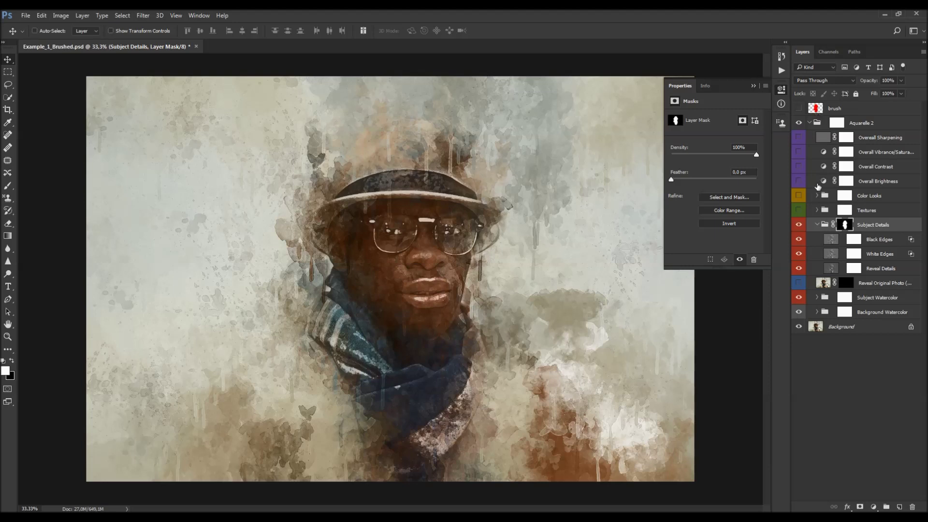
drag(746, 156, 740, 156)
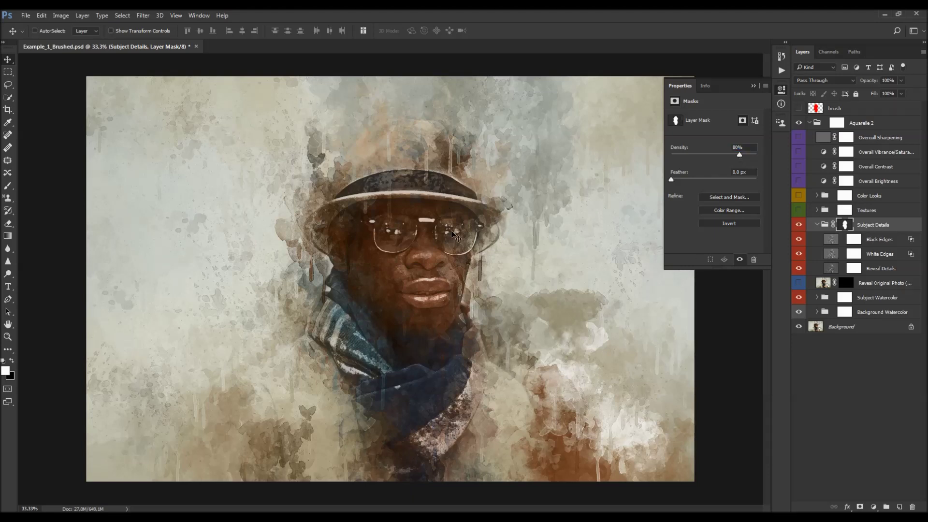
text(0)
key(Return)
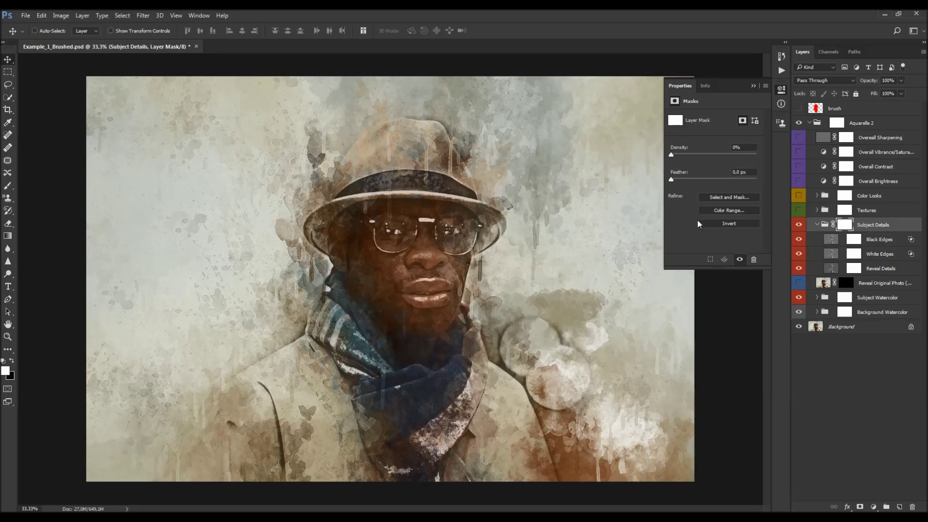
drag(747, 156, 690, 155)
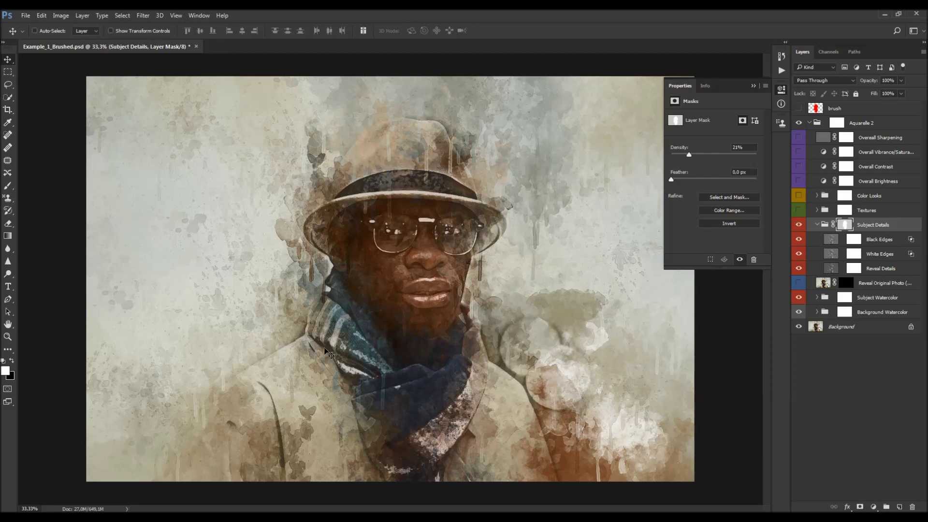
drag(689, 155, 709, 165)
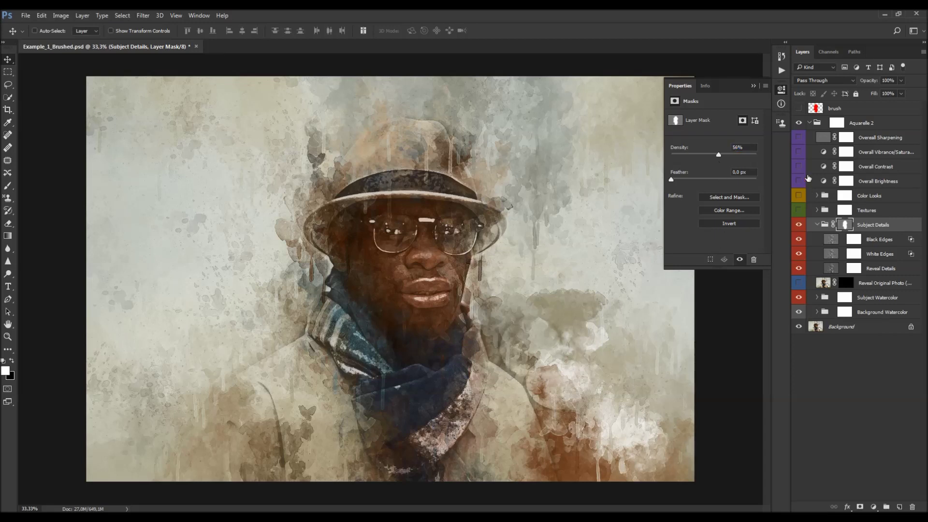
click(753, 86)
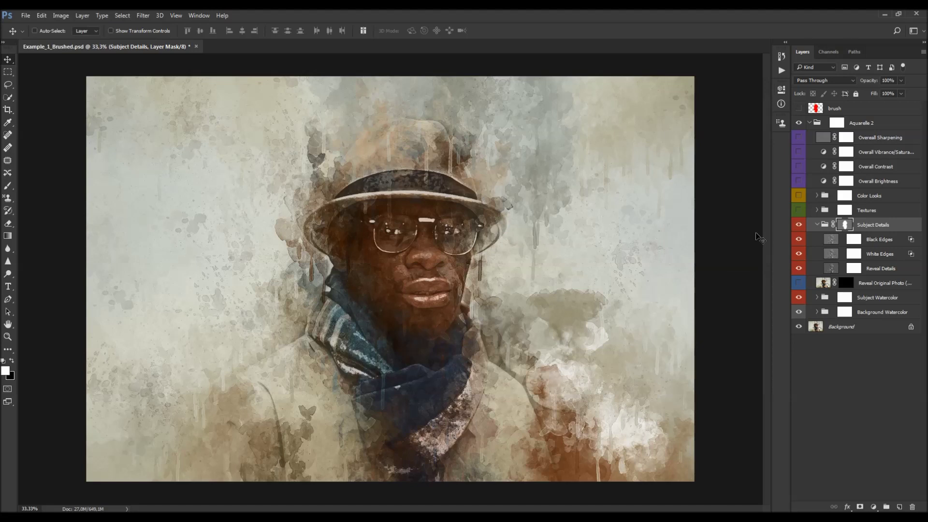
Inspect the Black Edges, White Edges, Reveal Details and SW_1 layer masks
click(856, 244)
click(854, 252)
click(856, 269)
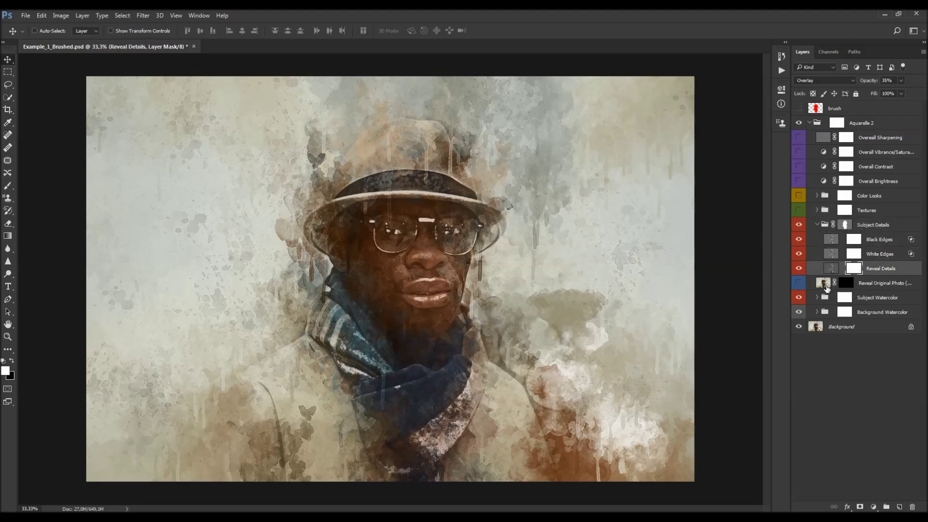
click(817, 297)
click(854, 312)
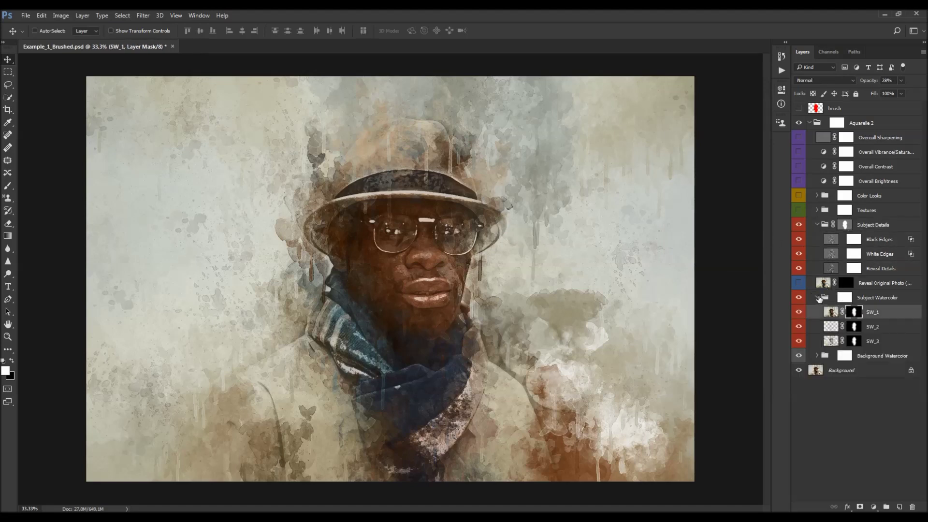
click(817, 297)
Paint a trial black stroke on the Black Edges mask, undo it, and collapse Subject Details
click(854, 239)
key(b)
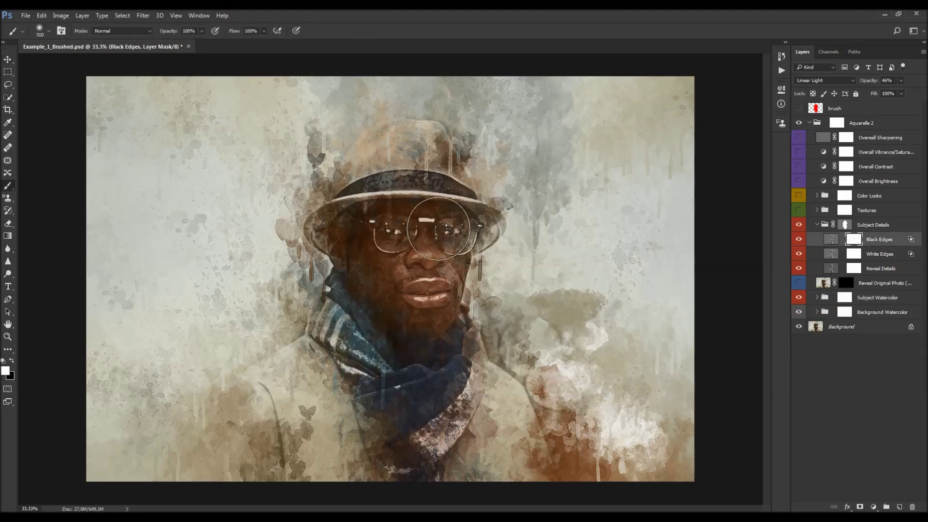
key(x)
mouse_move(438, 184)
mouse_down()
mouse_move(435, 262)
mouse_move(503, 347)
mouse_move(518, 390)
mouse_move(662, 331)
mouse_up()
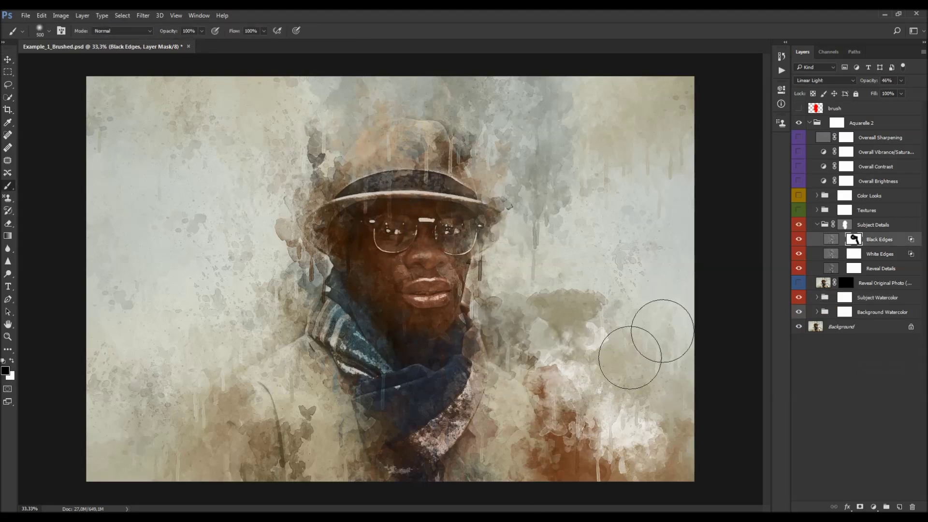
key(ctrl+z)
key(v)
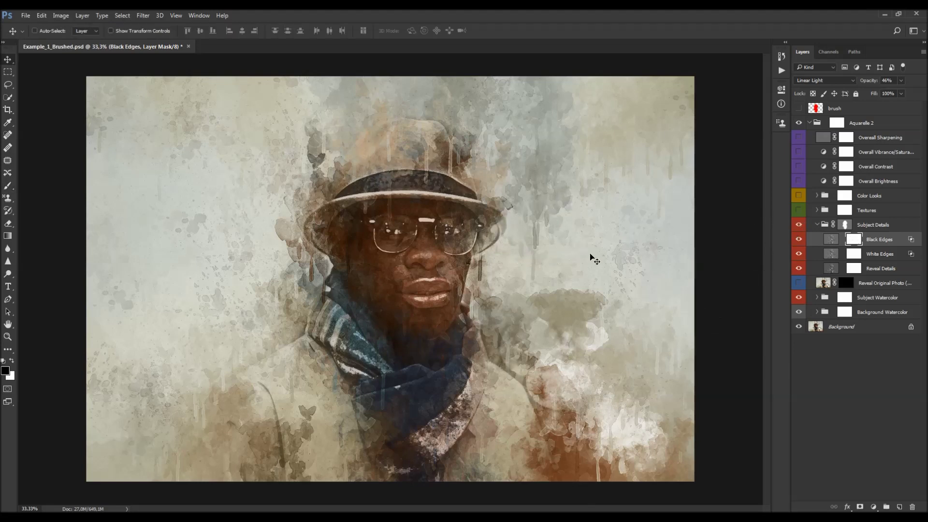
click(817, 226)
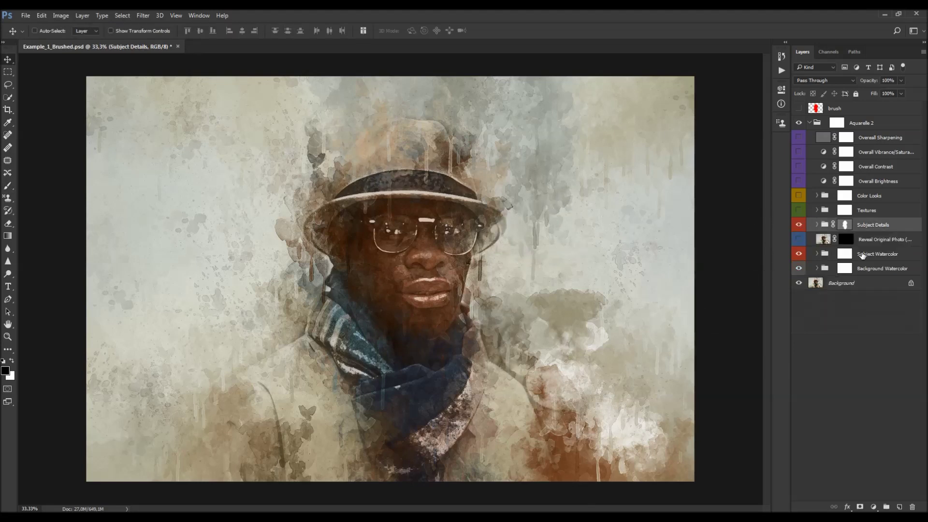
Select Reveal Original Photo, check its full name, and toggle its visibility to compare
click(861, 241)
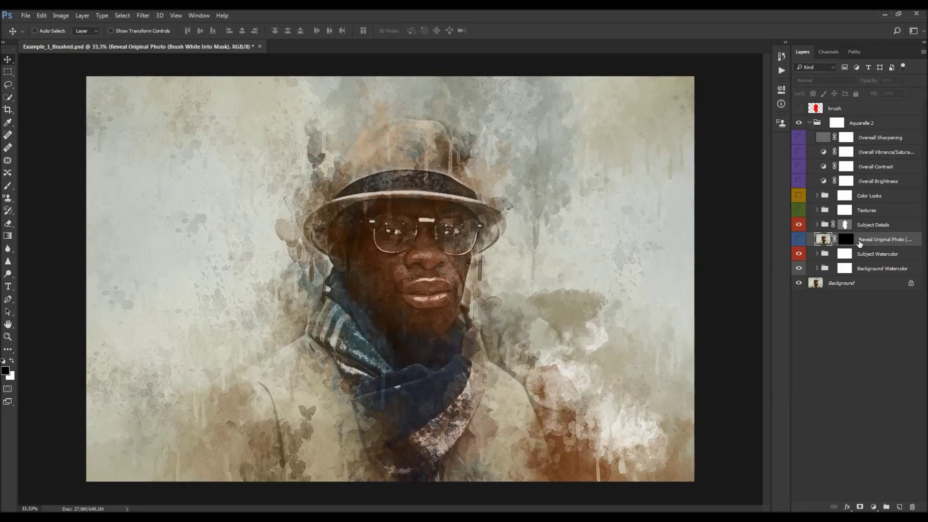
double_click(876, 243)
key(Return)
click(799, 239)
click(799, 239)
click(798, 240)
Paint white on Reveal Original Photo's mask over both lenses with 250 and 175 px brushes
click(850, 242)
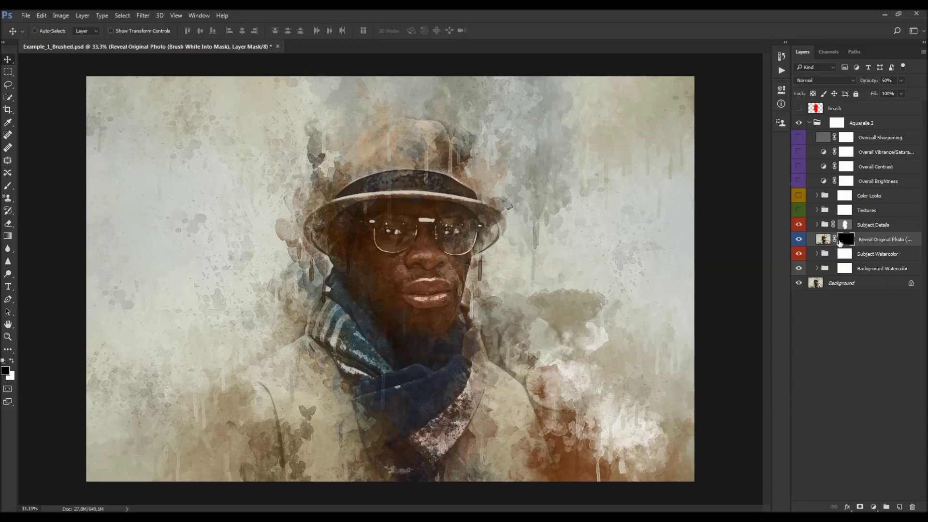
key(b)
key(x)
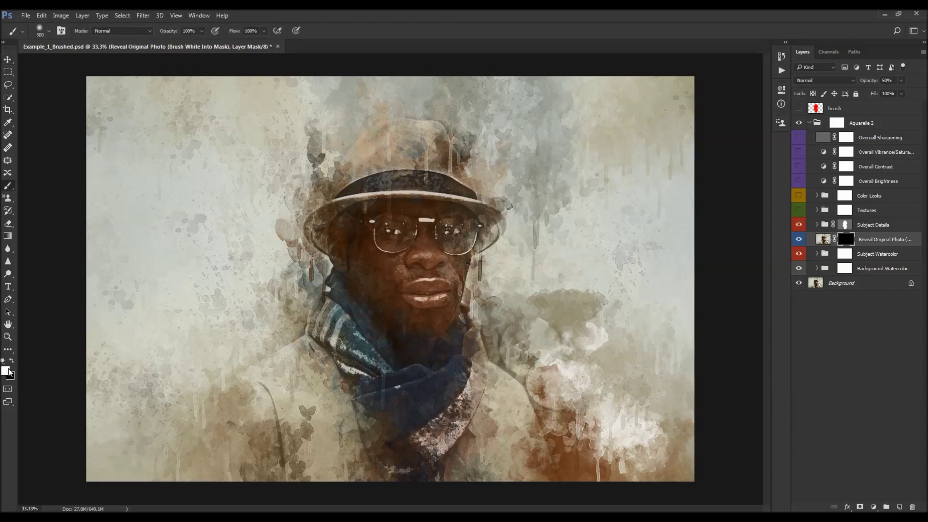
key(bracketleft)
key(bracketleft)
key(bracketleft)
double_click(884, 240)
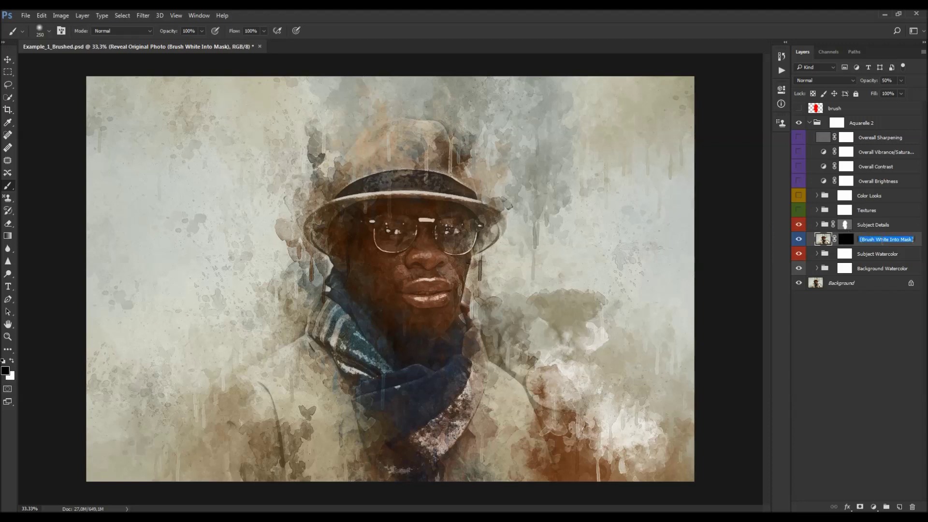
click(844, 239)
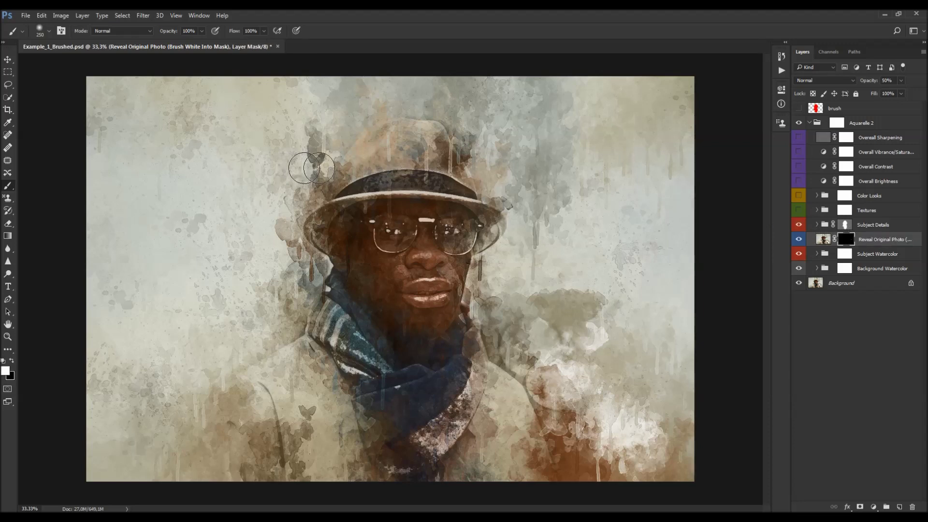
mouse_move(410, 220)
mouse_down()
mouse_move(385, 227)
mouse_move(406, 230)
mouse_move(387, 228)
mouse_move(394, 232)
mouse_up()
key(bracketleft)
key(bracketleft)
drag(466, 238, 463, 239)
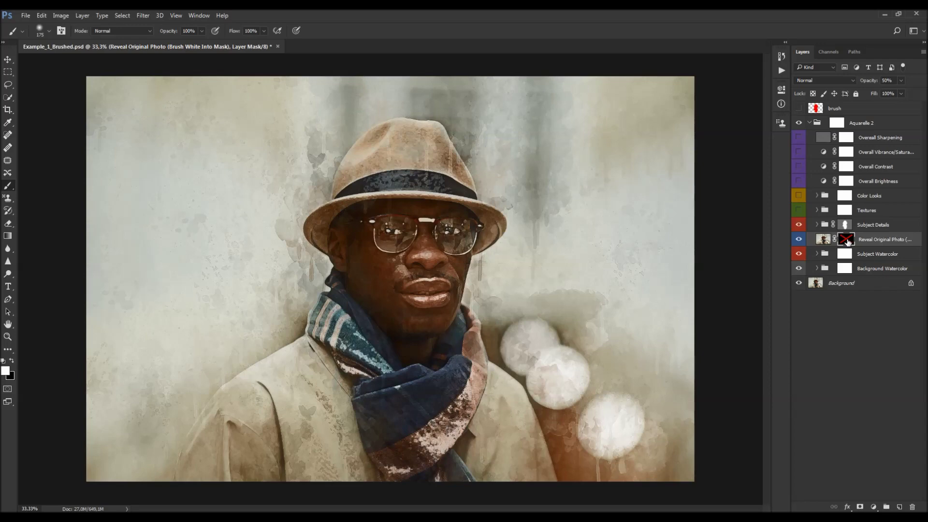
shift+click(847, 242)
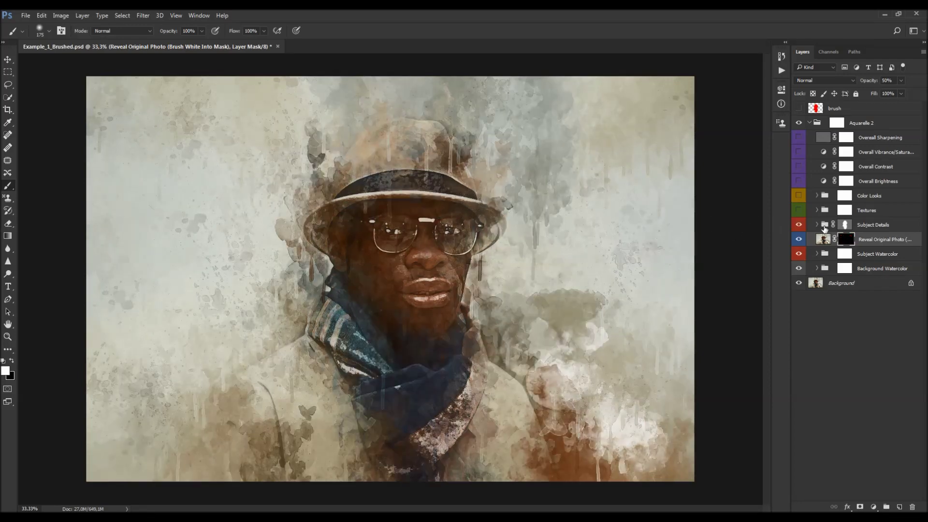
Resize the brush to about 150 and paint the original photo back over the nose
key(bracketleft)
key(bracketleft)
key(bracketleft)
key(bracketright)
key(bracketright)
key(bracketright)
drag(427, 262, 428, 266)
key(bracketright)
Toggle the Reveal Original Photo layer off and on to compare the nose
key(v)
click(801, 244)
click(801, 243)
click(800, 240)
click(800, 240)
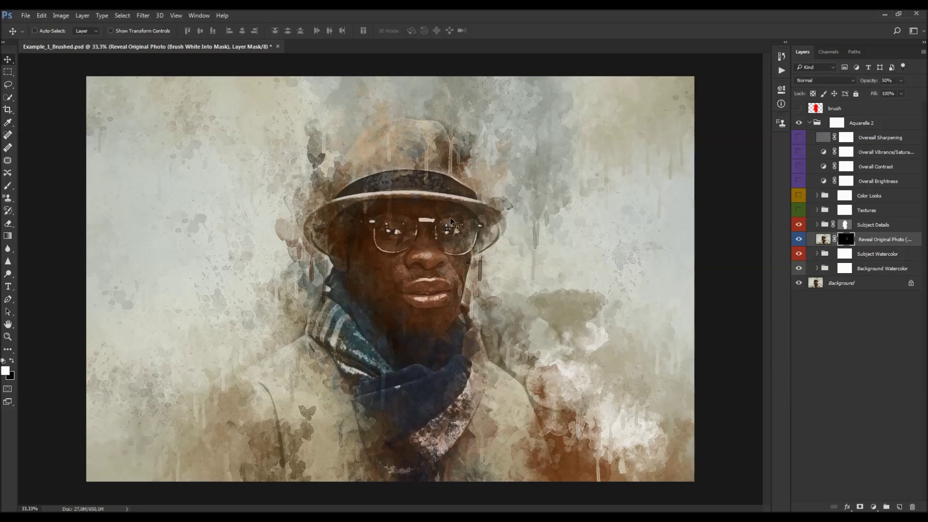
Lower the brush opacity to 64%, paint over the lower-left coat, then undo that stroke
key(b)
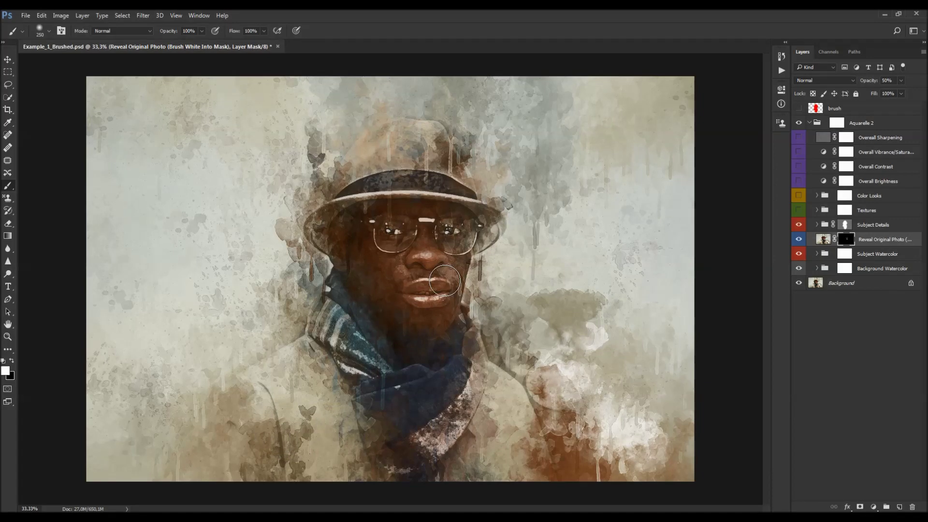
drag(167, 31, 152, 35)
mouse_move(259, 405)
mouse_down()
mouse_move(243, 368)
mouse_move(234, 442)
mouse_move(274, 401)
mouse_move(315, 451)
mouse_move(339, 435)
mouse_move(425, 425)
mouse_up()
key(ctrl+z)
Set the Reveal Original Photo layer opacity to about 52% and compare it on and off
key(v)
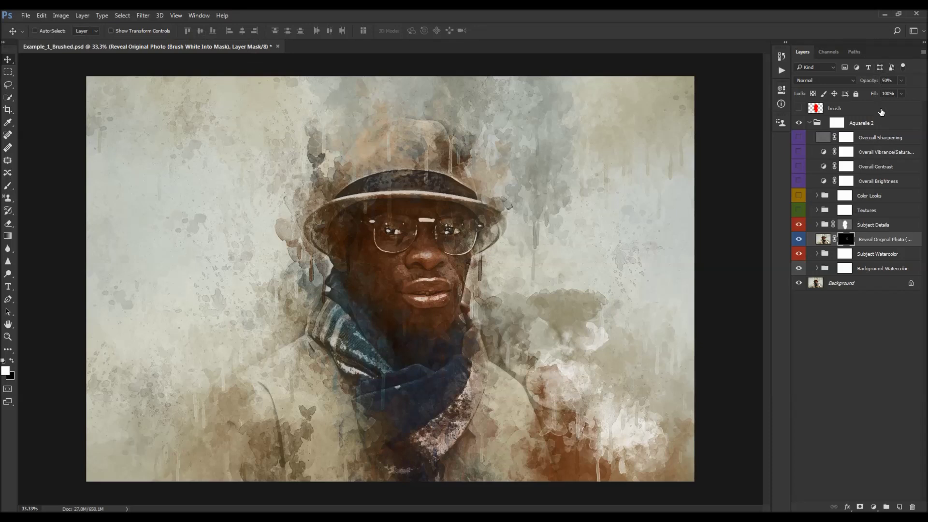
drag(872, 81, 590, 87)
drag(721, 91, 701, 100)
click(800, 239)
click(800, 239)
Turn on and expand the Textures group, showing Texture_1 and hiding Texture_2
click(845, 211)
click(800, 210)
click(817, 210)
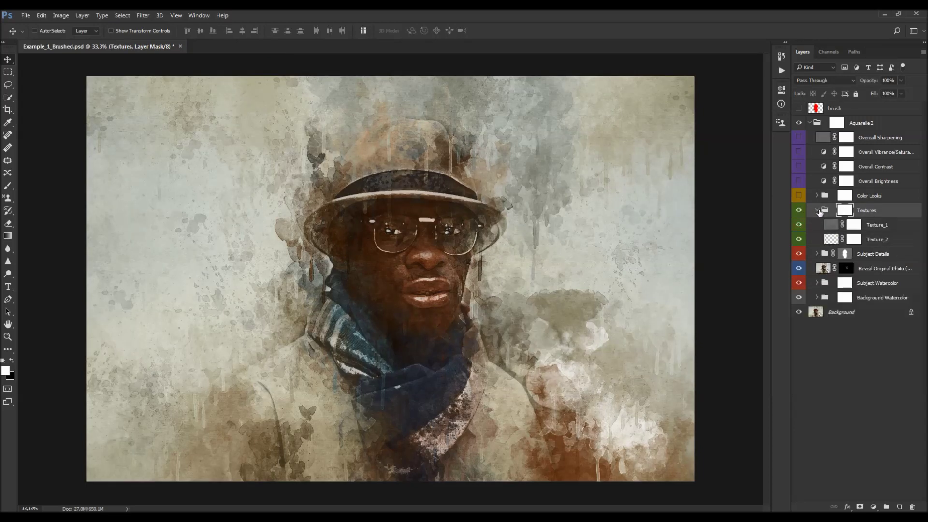
click(812, 226)
click(800, 225)
click(800, 239)
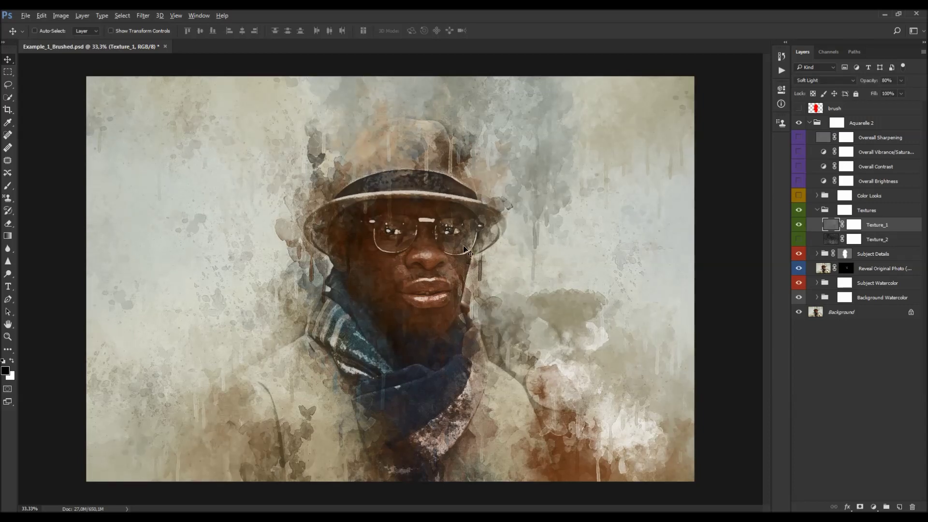
Toggle Texture_1 off and on to compare the paper texture
scroll(464, 249, up, 2)
scroll(537, 257, up, 1)
scroll(538, 256, up, 1)
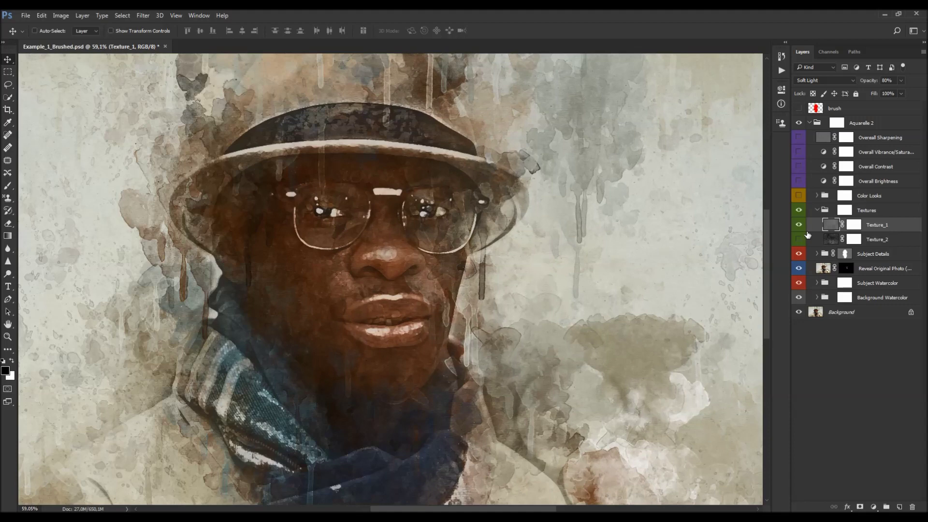
click(799, 226)
click(800, 225)
scroll(555, 248, down, 3)
Turn Texture_2 on and toggle it off and on to compare
click(832, 239)
click(800, 240)
scroll(425, 267, up, 1)
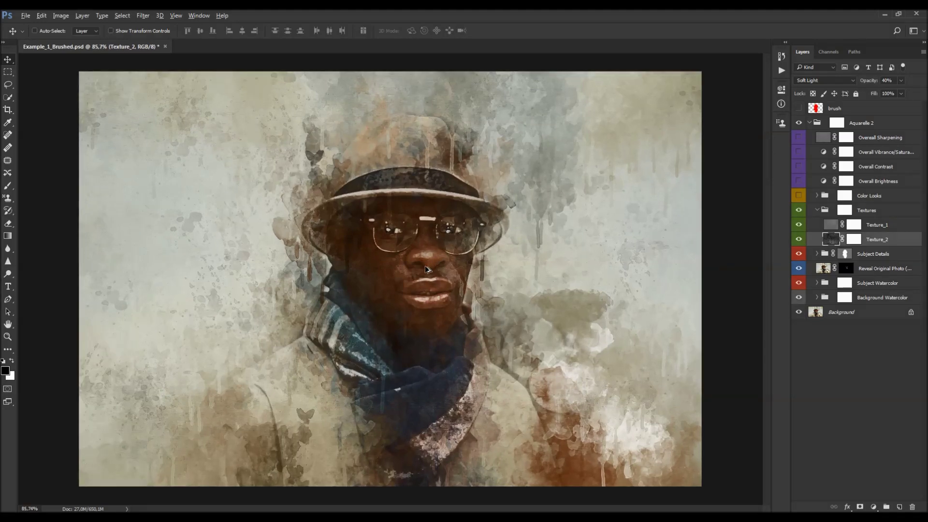
scroll(425, 266, up, 4)
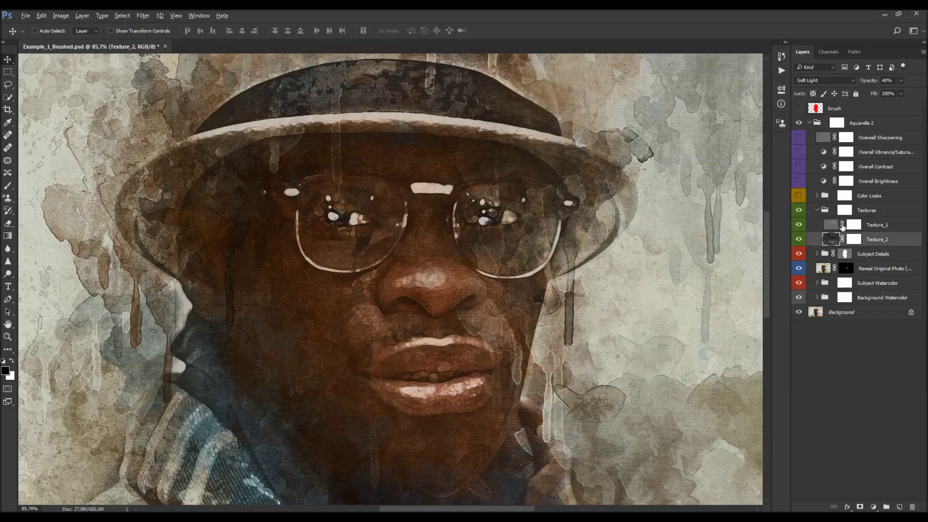
click(799, 241)
click(799, 241)
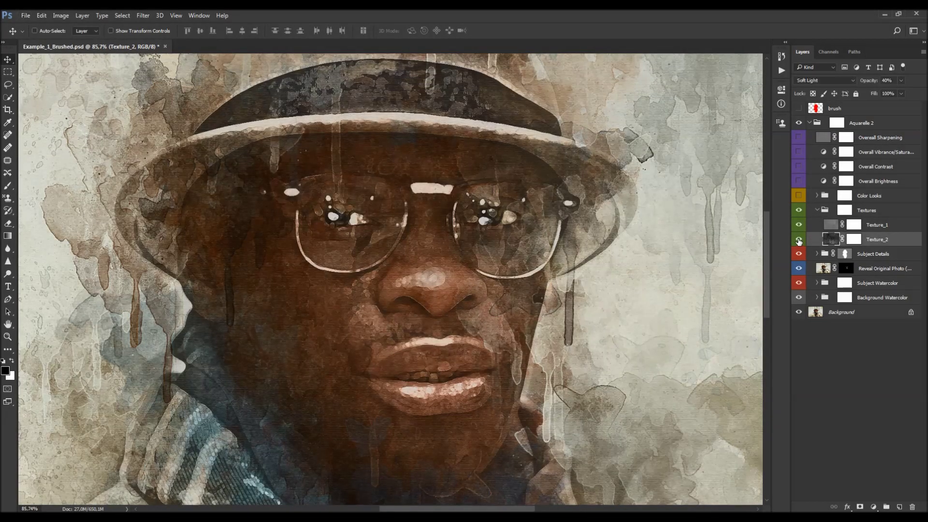
scroll(468, 263, down, 5)
scroll(483, 262, up, 2)
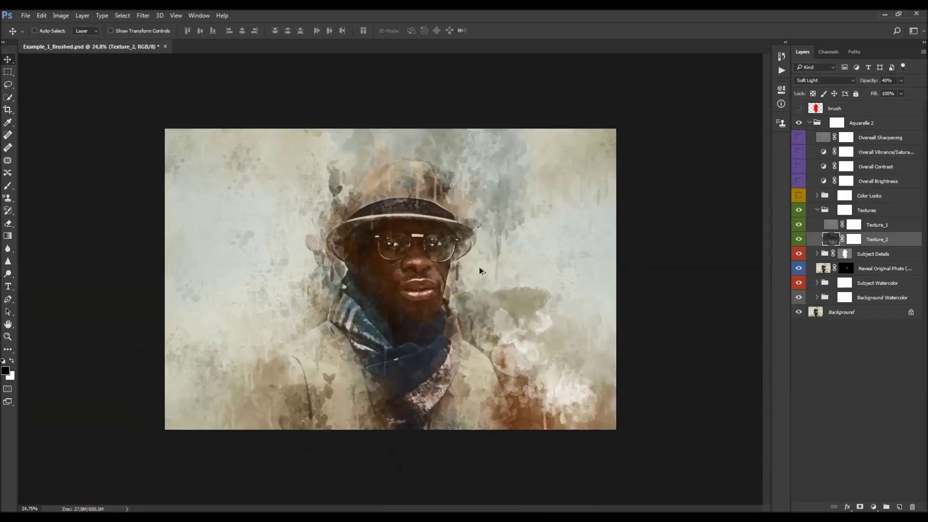
scroll(481, 273, up, 1)
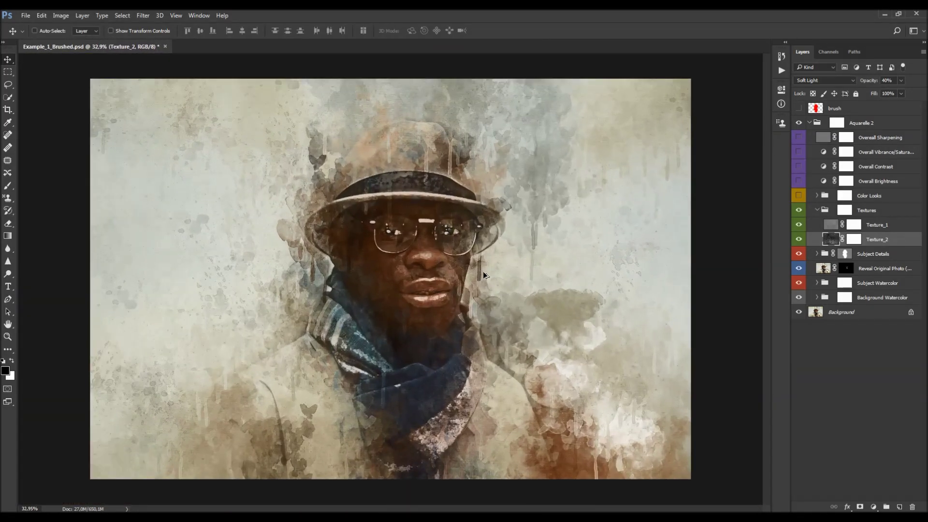
Adjust Texture_1's opacity, lower Texture_2 to 33%, compare, and collapse the Textures group
click(881, 229)
drag(871, 80, 926, 93)
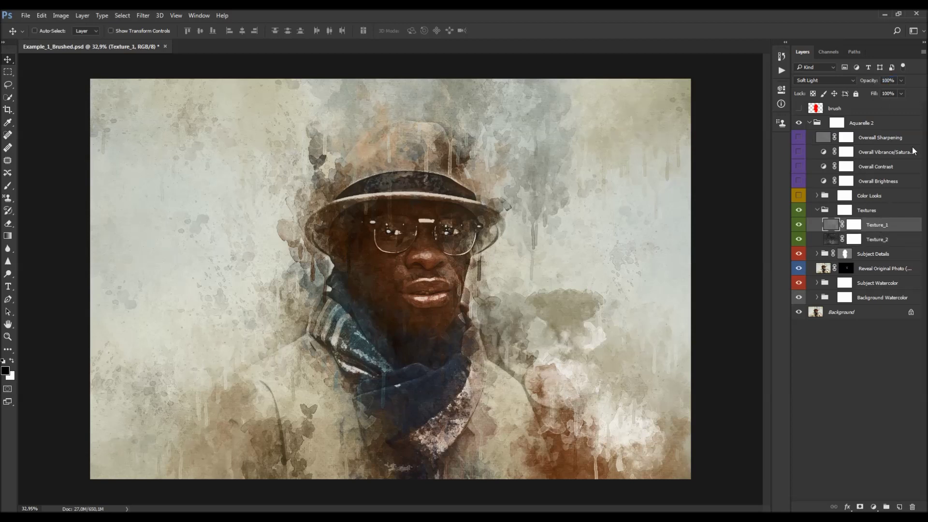
click(881, 239)
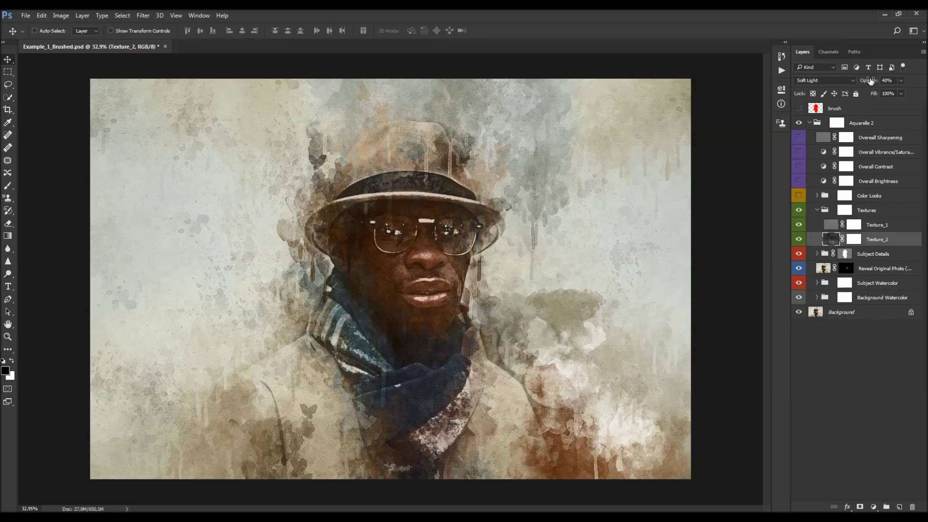
drag(870, 81, 926, 103)
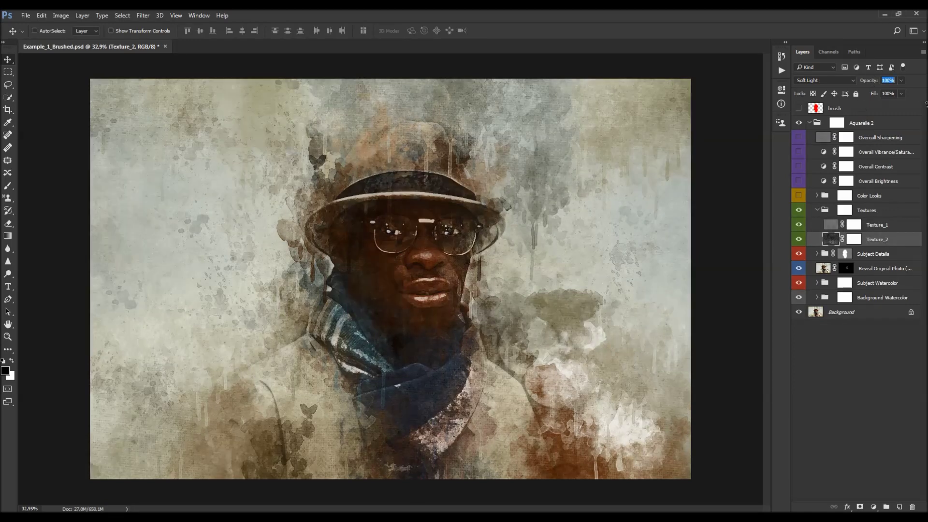
drag(926, 101, 673, 145)
click(800, 240)
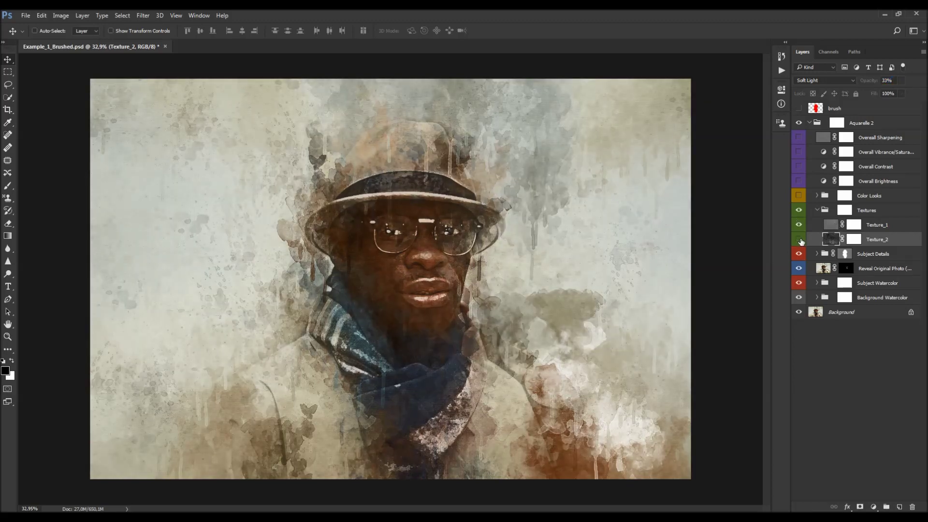
click(800, 240)
click(817, 211)
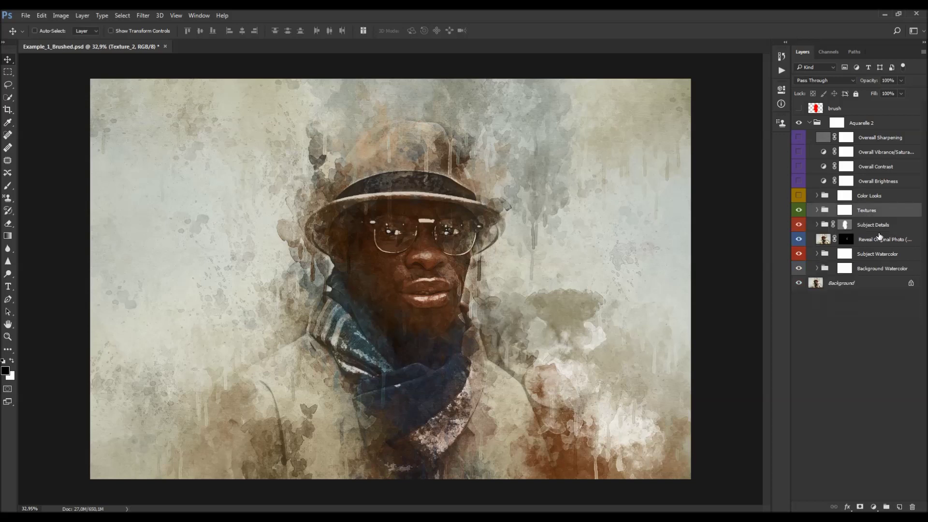
Turn on and expand the Color Looks group, switching off the CL_1 look
click(868, 198)
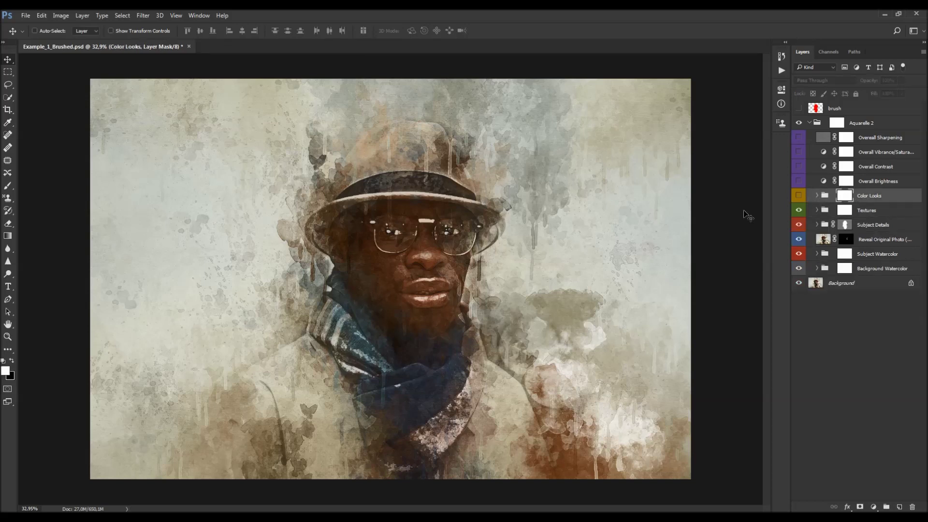
click(799, 195)
click(817, 195)
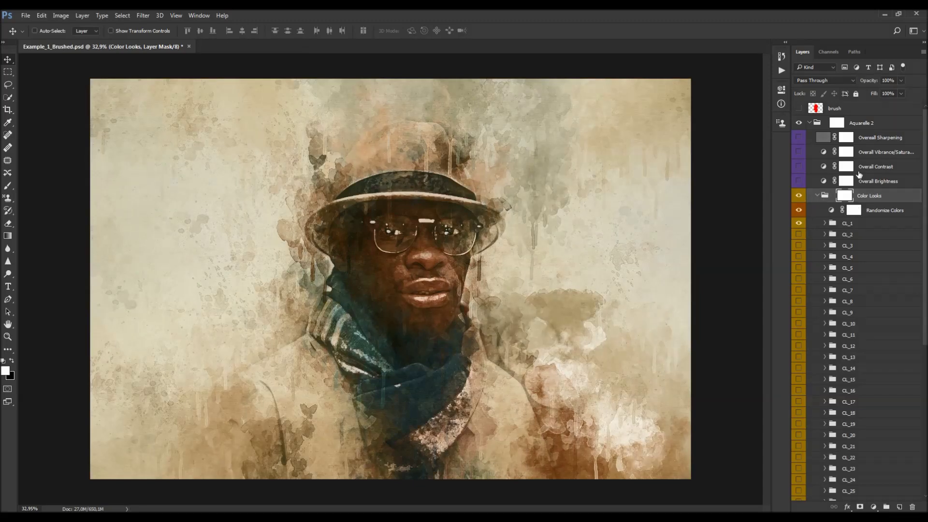
scroll(865, 182, down, 10)
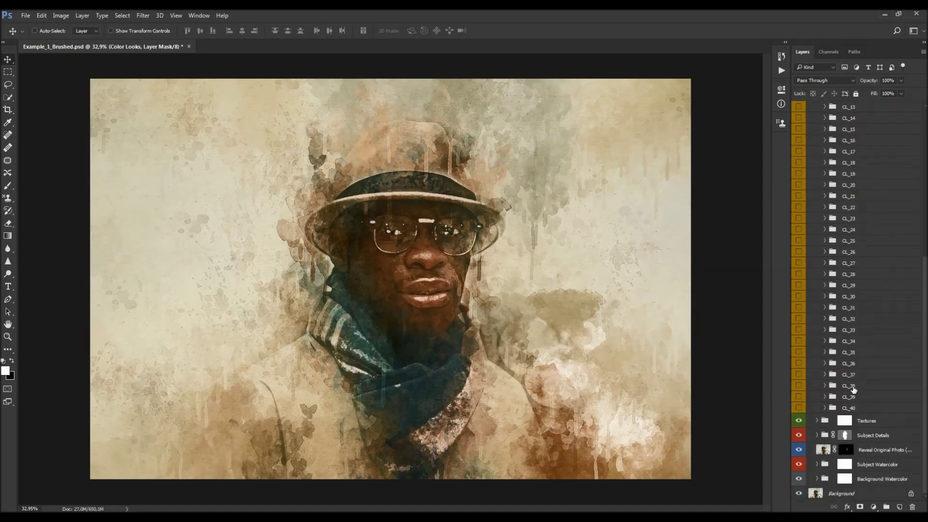
scroll(860, 411, up, 10)
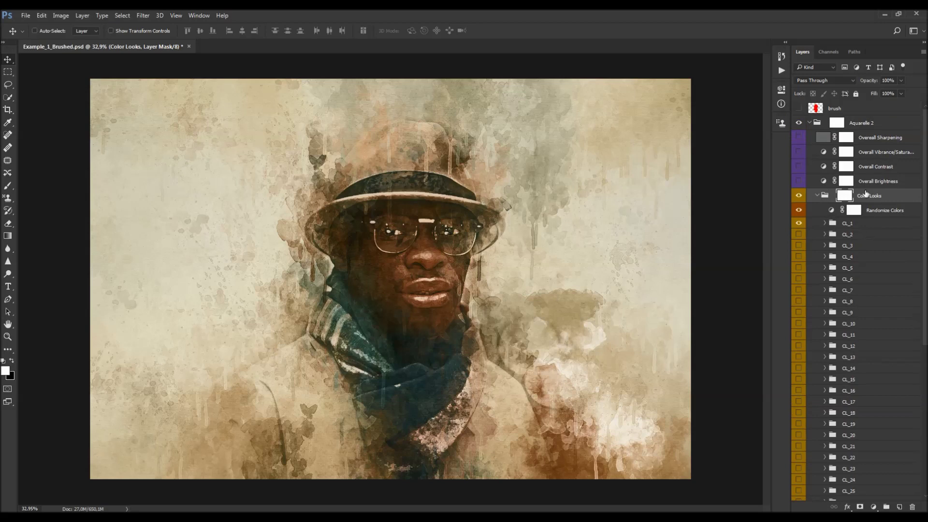
click(800, 224)
Preview the CL_10, CL_9, CL_8 and CL_7 colour looks one at a time
scroll(855, 272, down, 3)
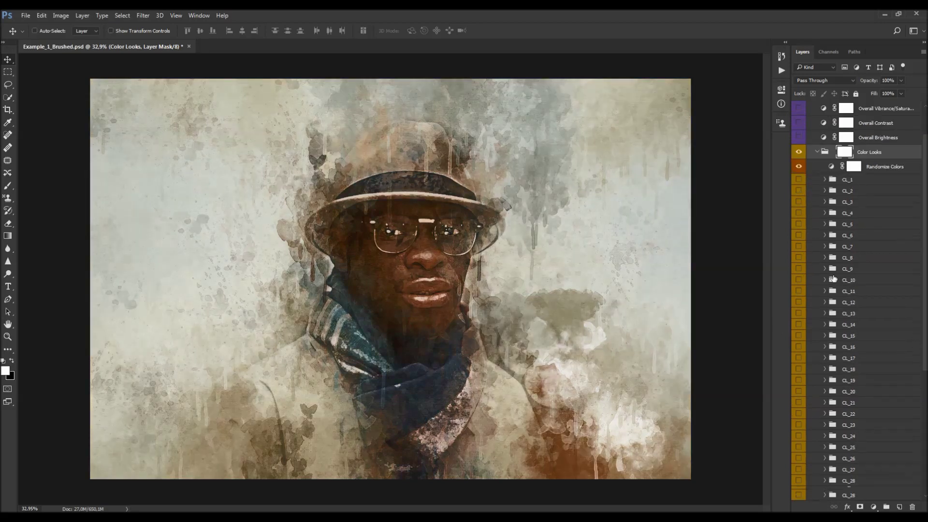
click(849, 236)
click(799, 236)
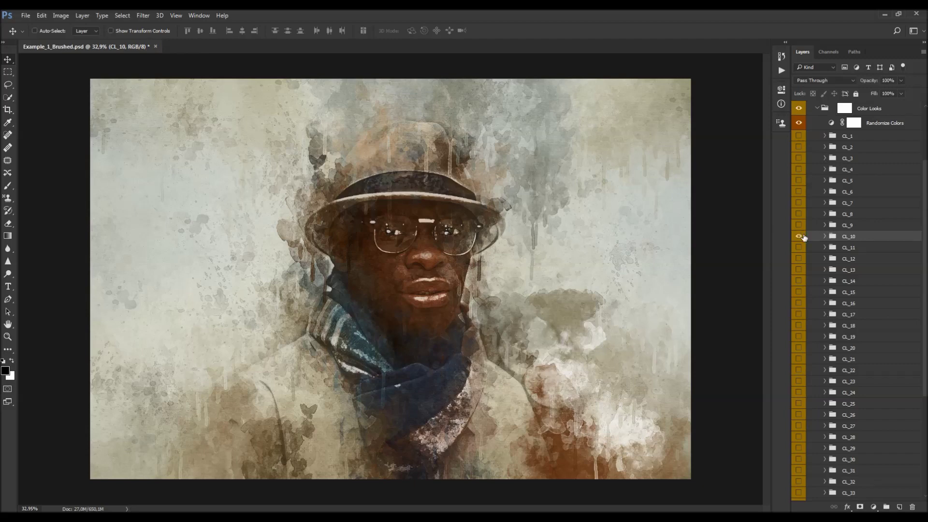
click(799, 236)
click(799, 224)
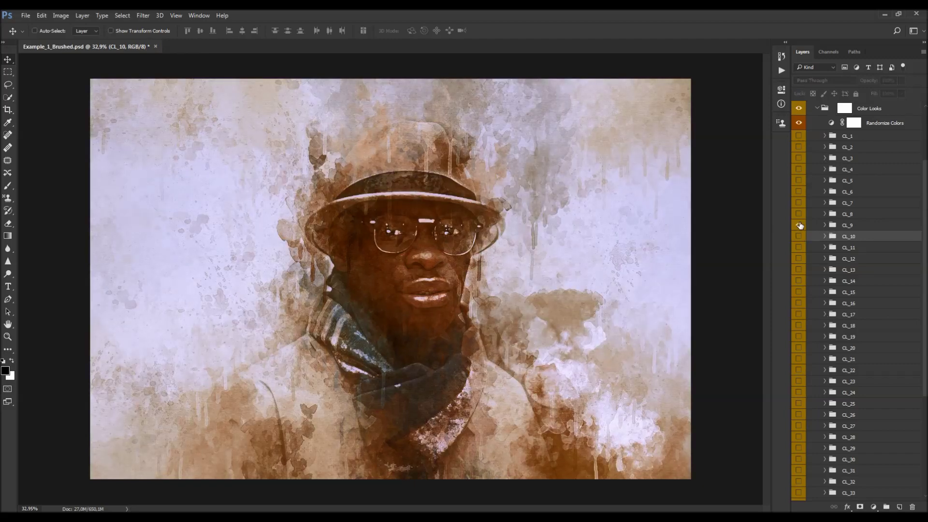
click(799, 225)
click(799, 213)
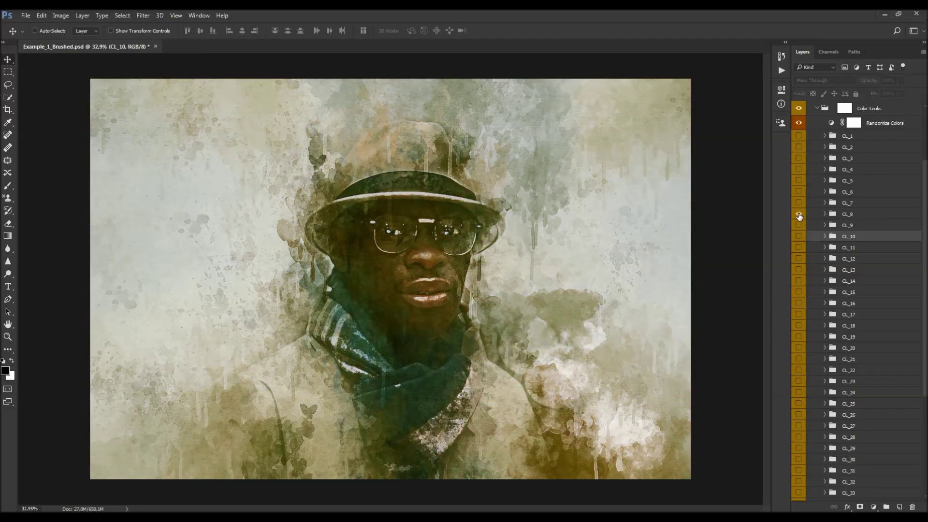
click(799, 214)
click(798, 204)
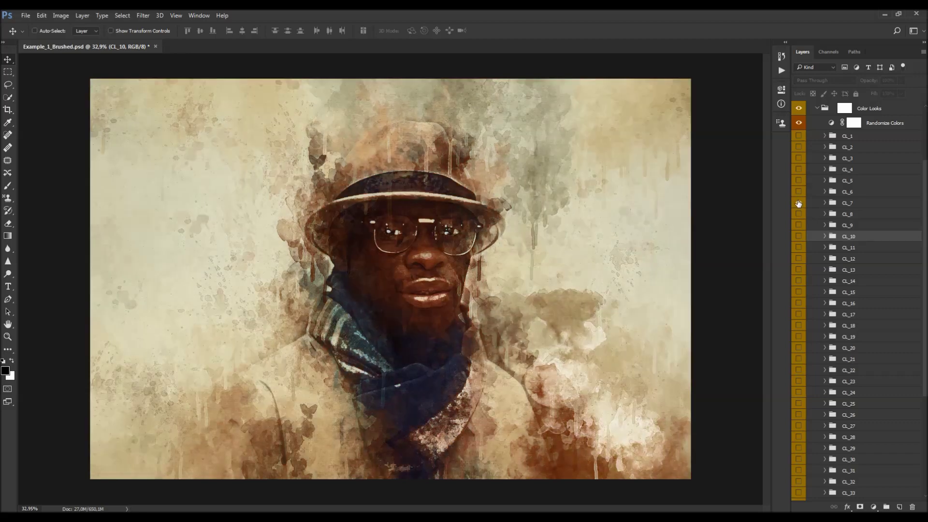
click(845, 205)
Turn on CL_1 at 47% opacity and blend in CL_15 at 25%
scroll(840, 221, up, 3)
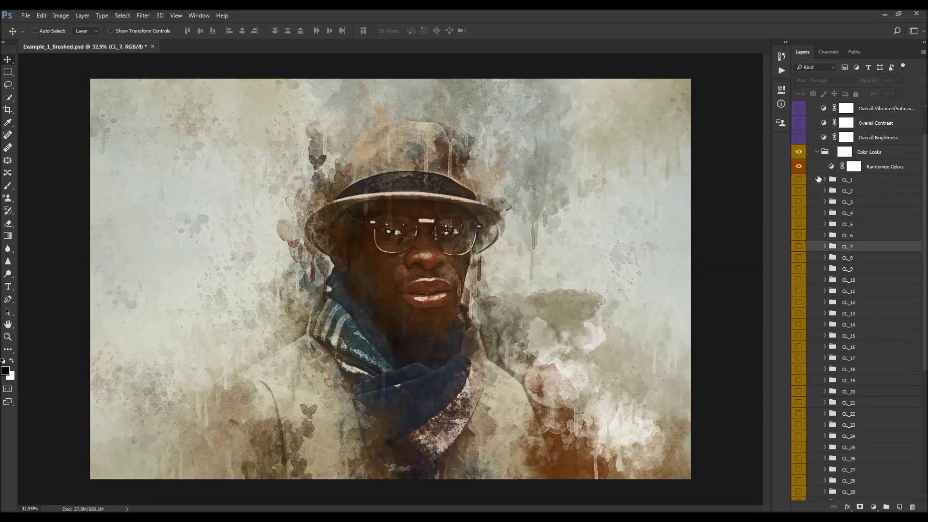
click(798, 181)
click(847, 183)
drag(874, 84, 841, 86)
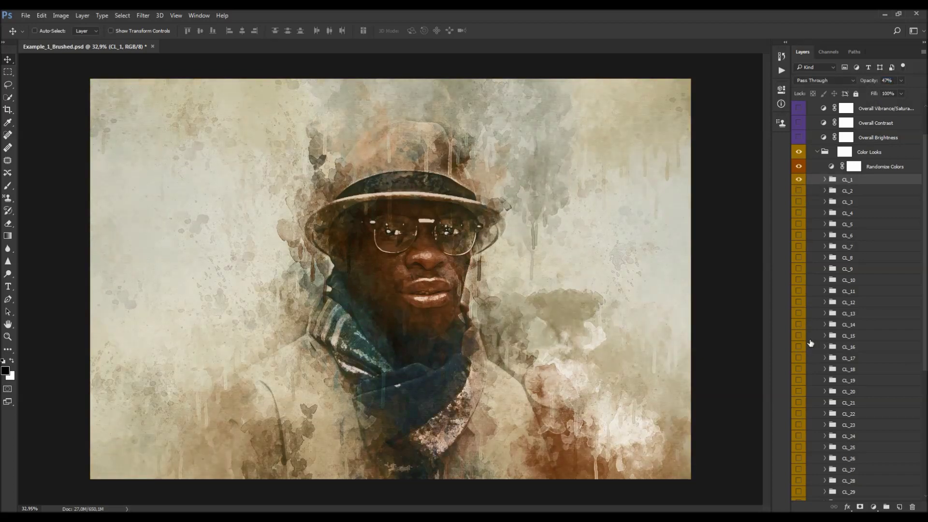
click(799, 336)
click(846, 337)
drag(869, 82, 832, 84)
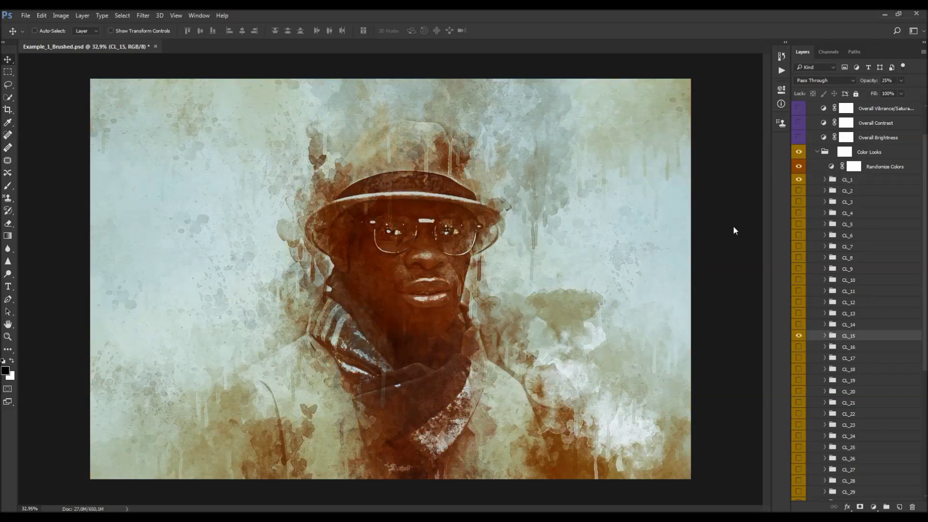
Hide CL_15 and CL_1, leaving only the CL_21 colour look switched on
scroll(803, 339, up, 1)
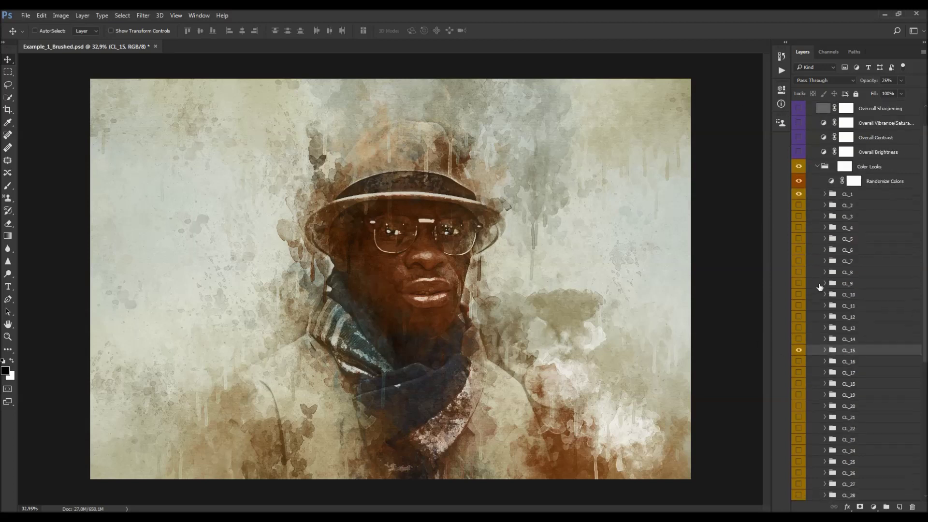
scroll(800, 315, down, 1)
drag(800, 336, 797, 180)
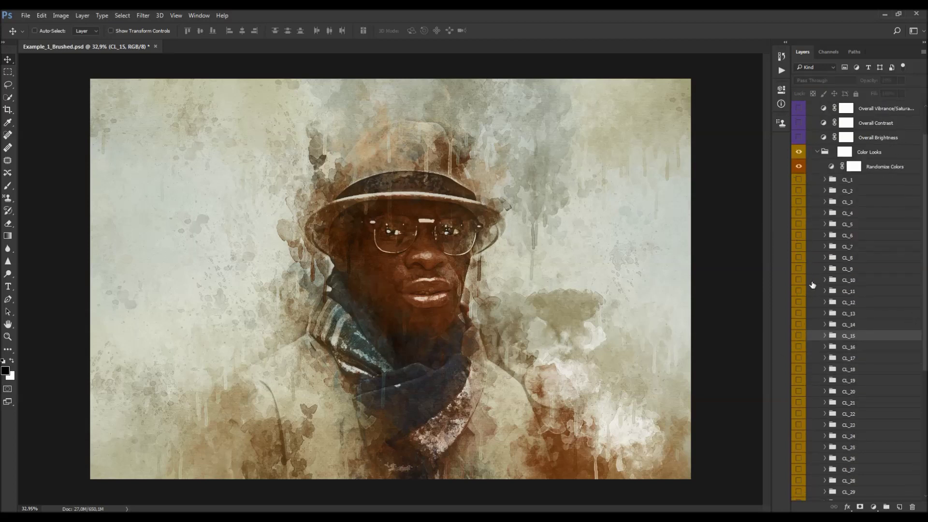
scroll(838, 318, down, 5)
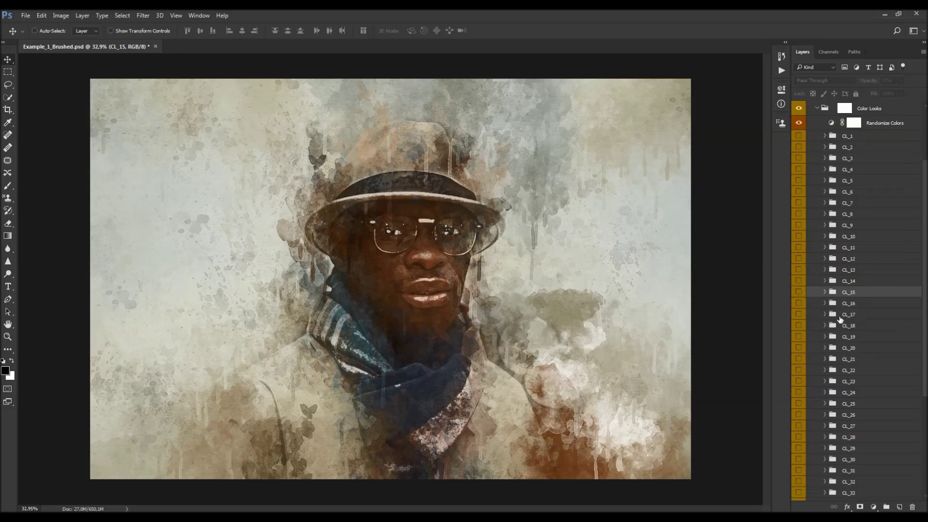
click(800, 301)
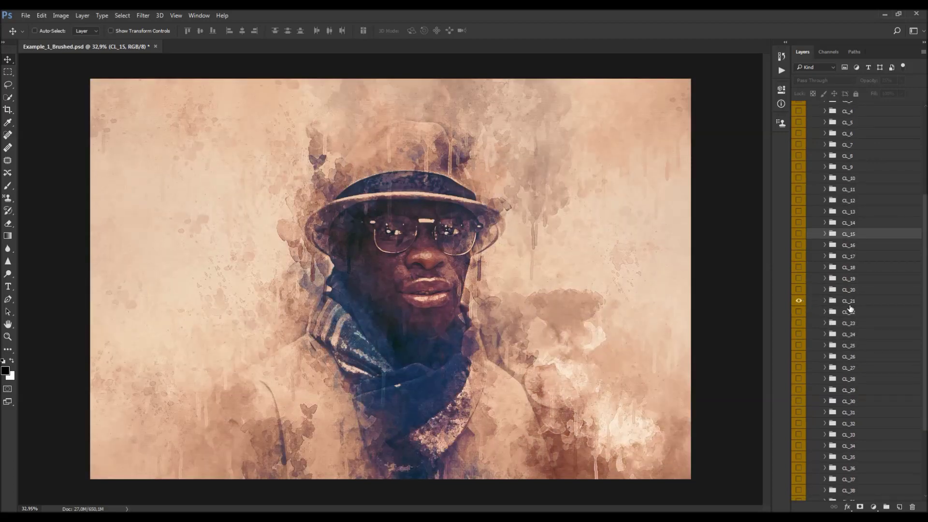
click(870, 302)
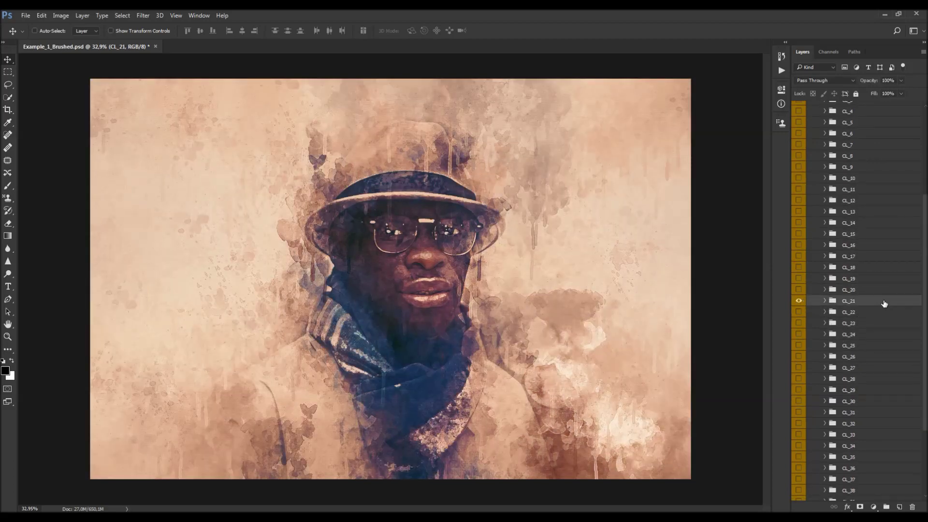
scroll(854, 357, up, 5)
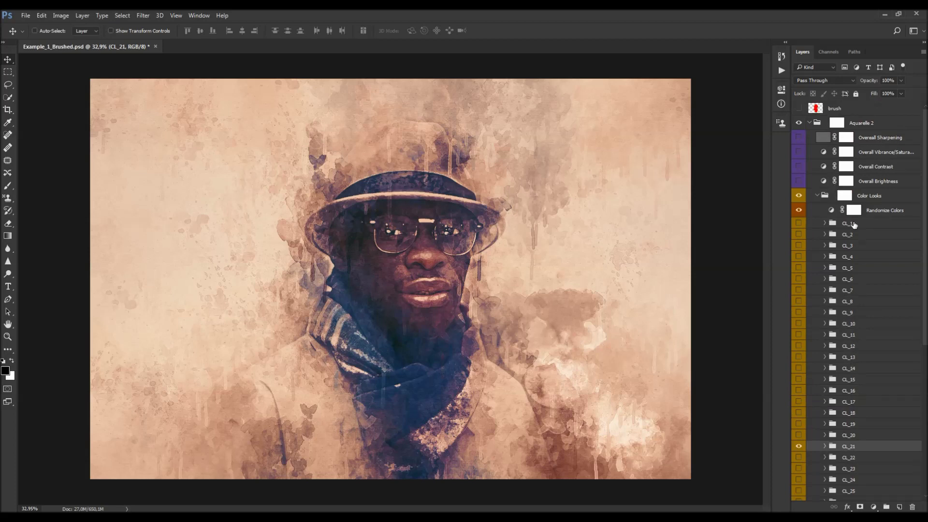
click(878, 213)
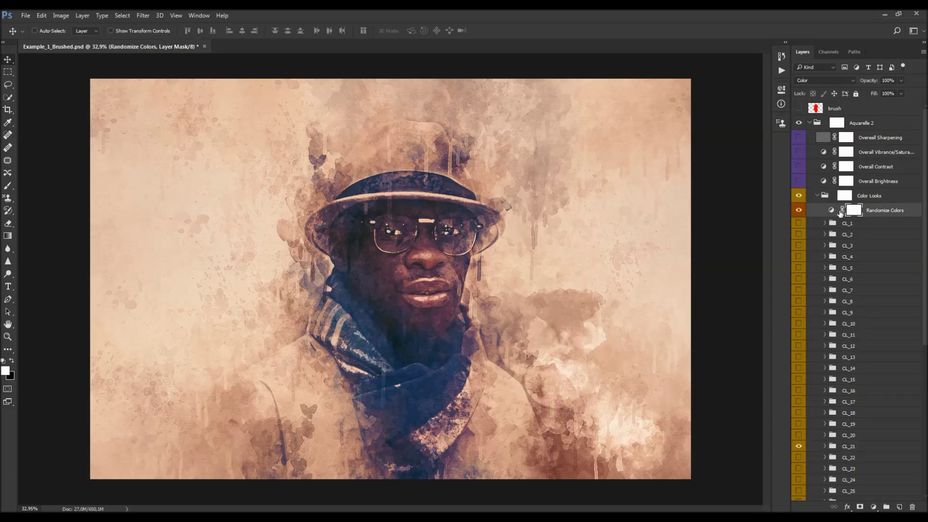
Preview Hue shifts on Randomize Colors' Hue/Saturation without keeping any, then collapse Color Looks
double_click(832, 211)
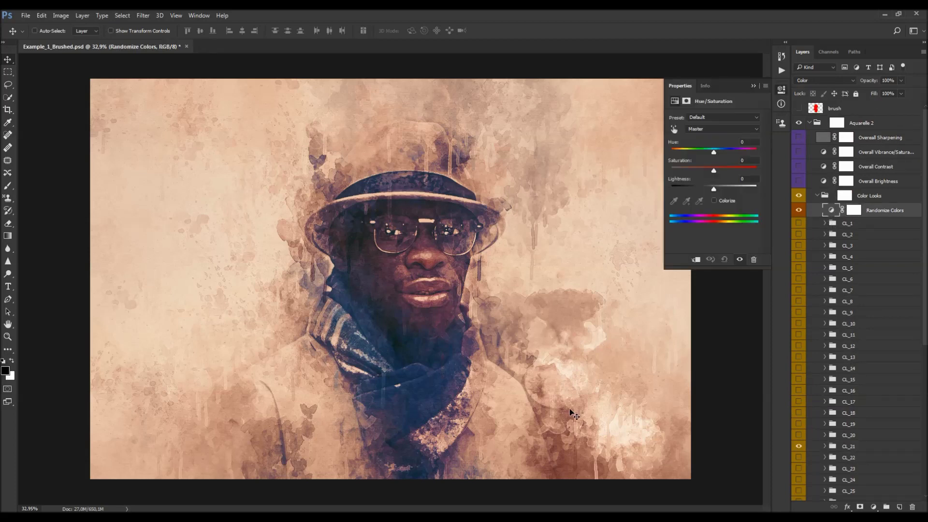
mouse_move(715, 152)
mouse_down()
mouse_move(683, 153)
mouse_move(755, 155)
mouse_move(715, 158)
mouse_up()
click(727, 156)
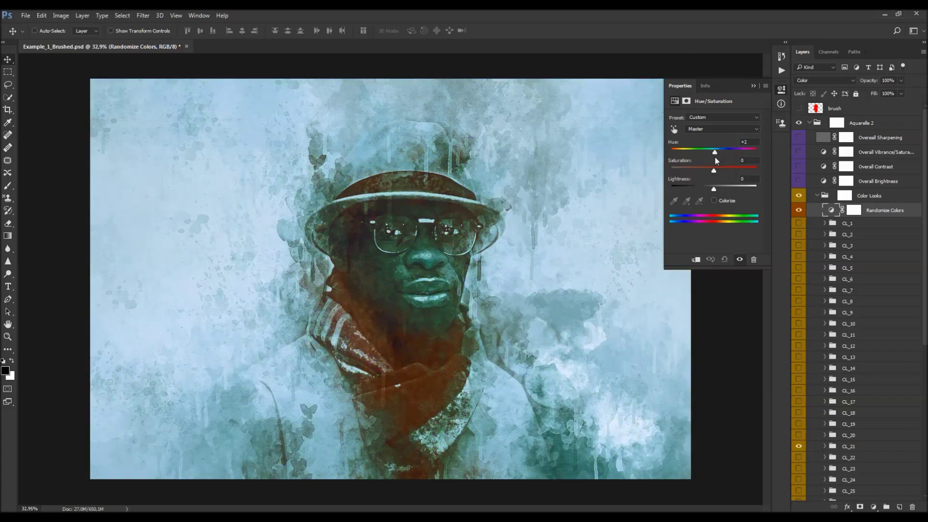
click(752, 87)
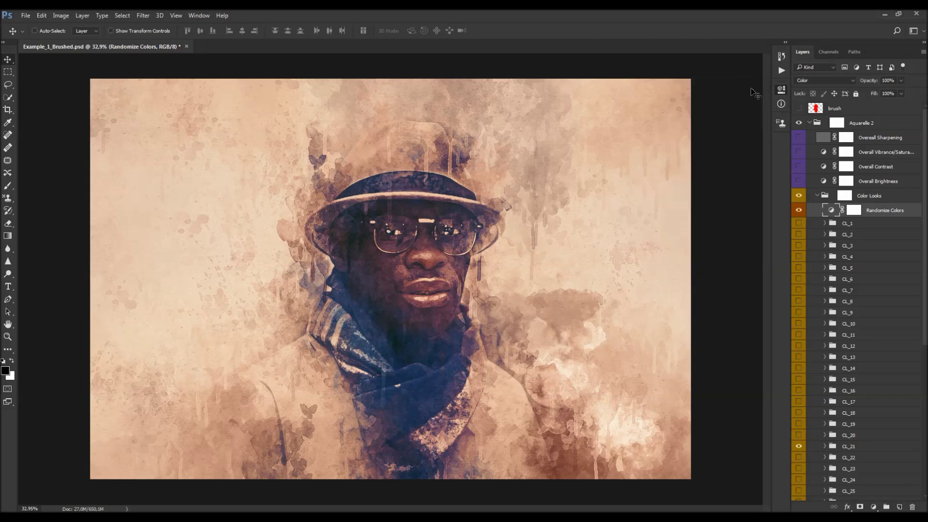
click(817, 196)
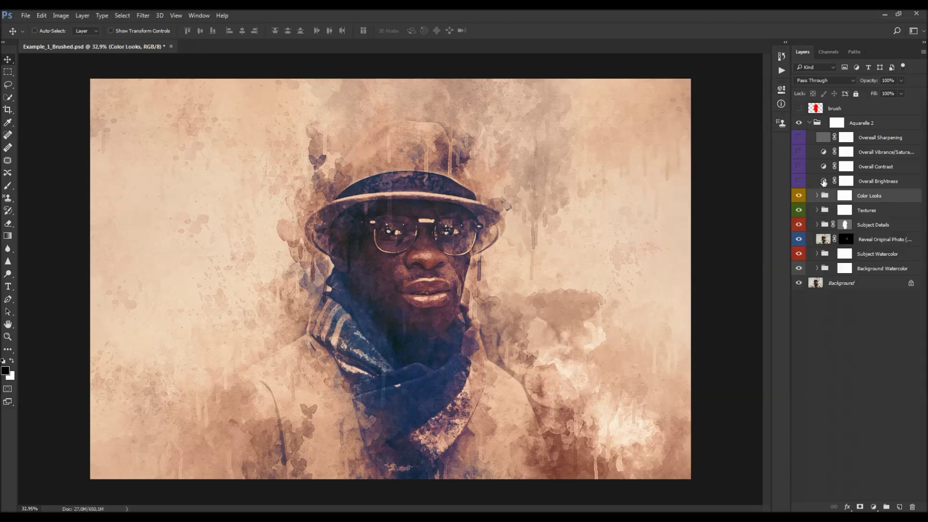
Turn on Overall Brightness with Levels input 0/1.00/255 and output black at 10
click(824, 183)
click(800, 182)
double_click(824, 181)
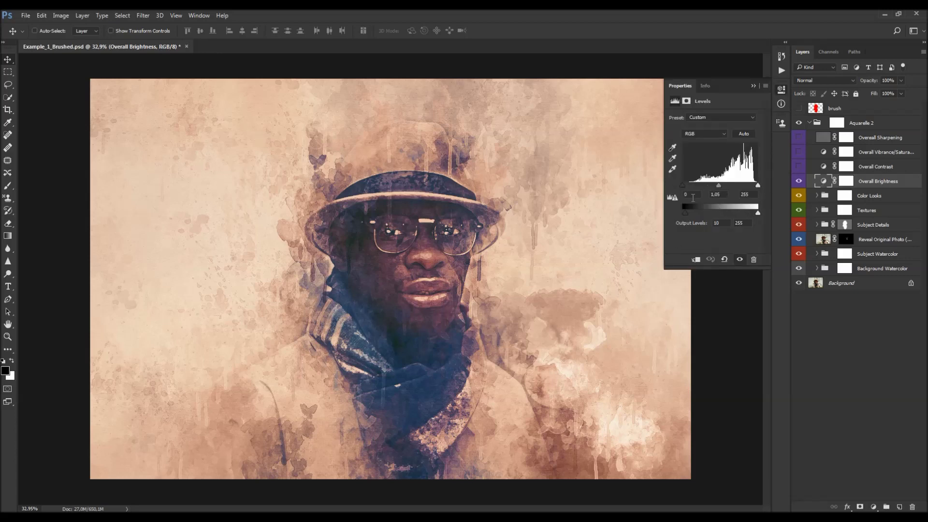
drag(684, 188, 675, 193)
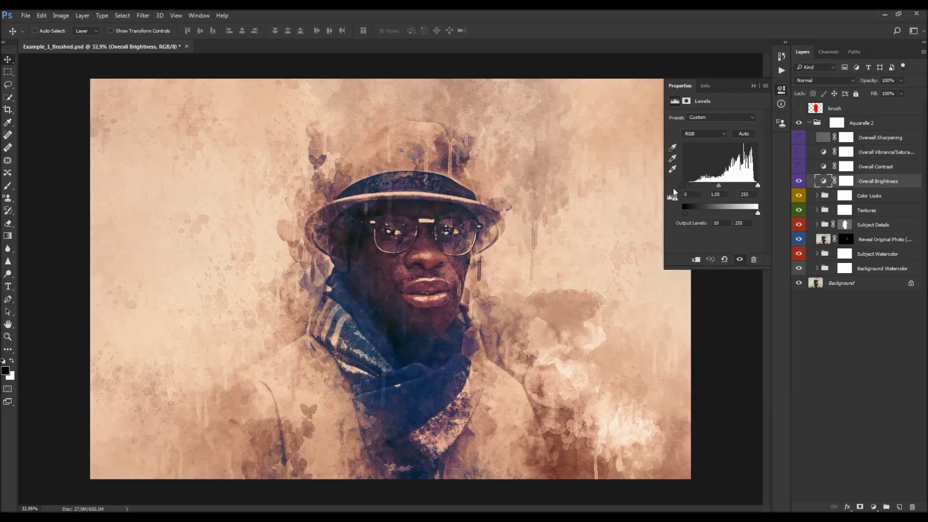
drag(762, 187, 731, 191)
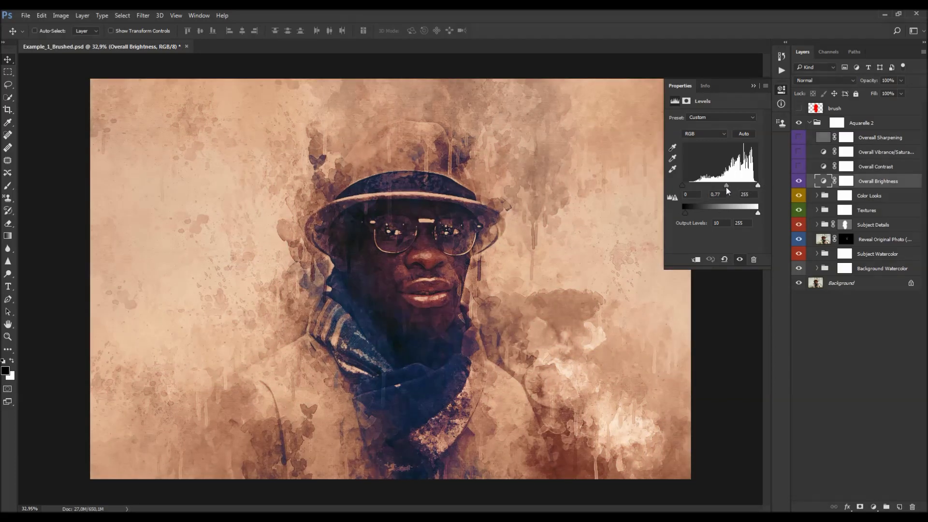
drag(723, 191, 722, 190)
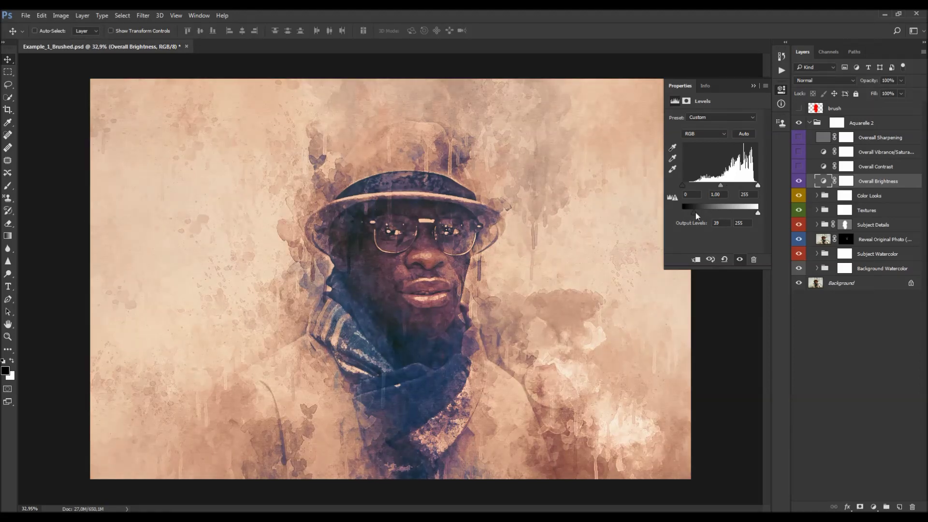
drag(697, 216, 678, 218)
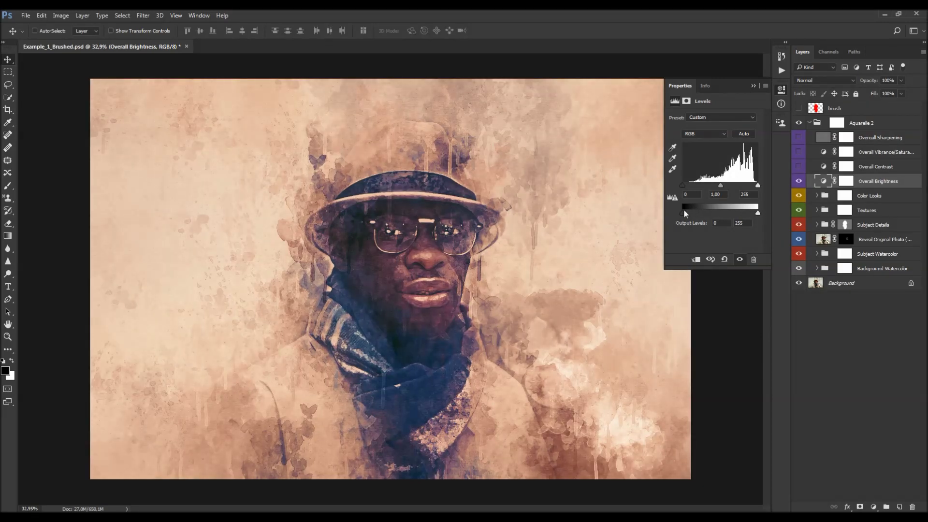
drag(685, 213, 688, 213)
click(802, 181)
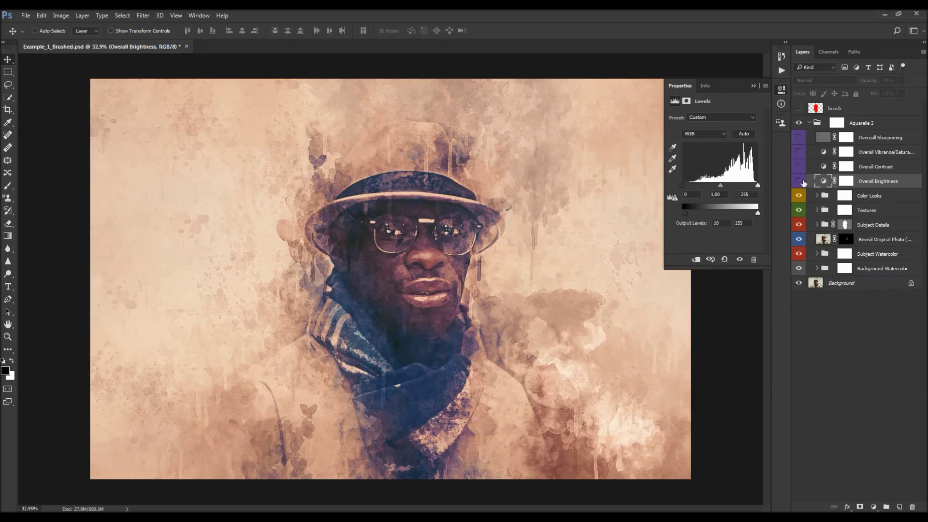
click(802, 182)
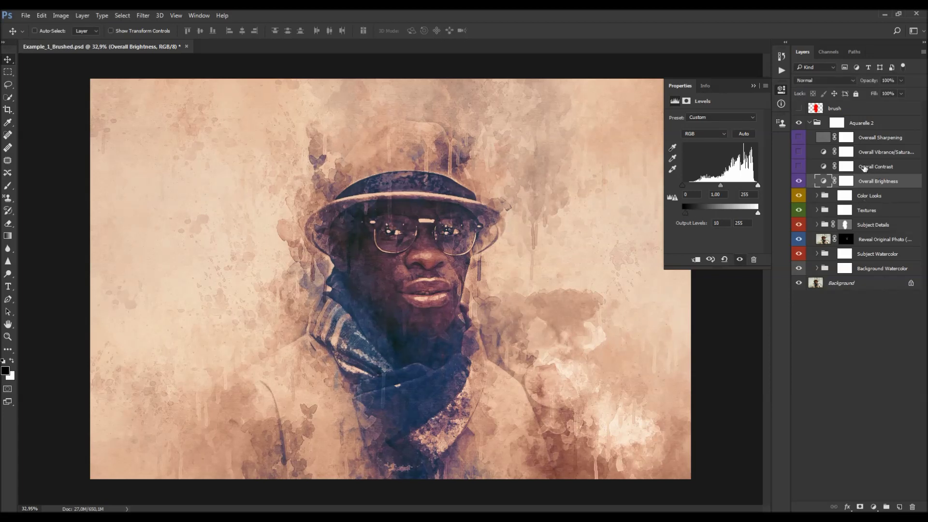
click(876, 167)
Make Overall Contrast visible and scrub its opacity to about 39%
click(799, 167)
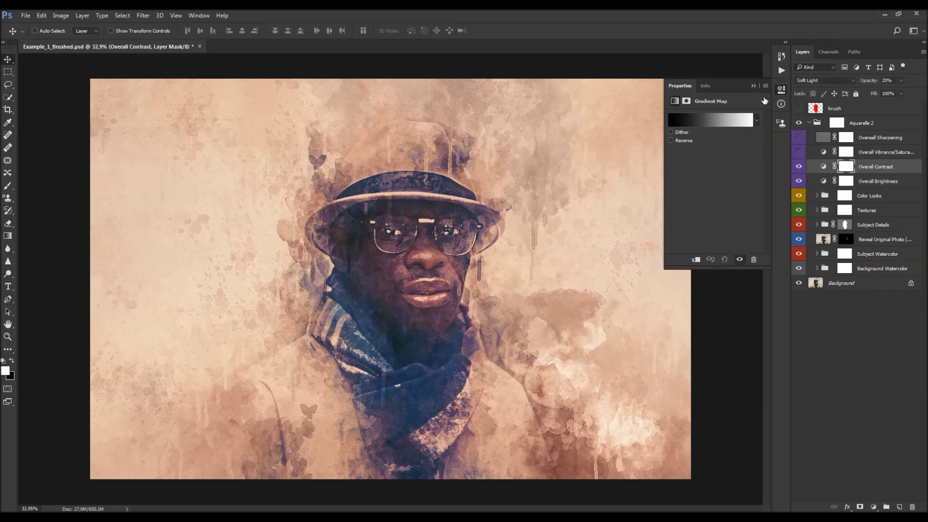
click(754, 86)
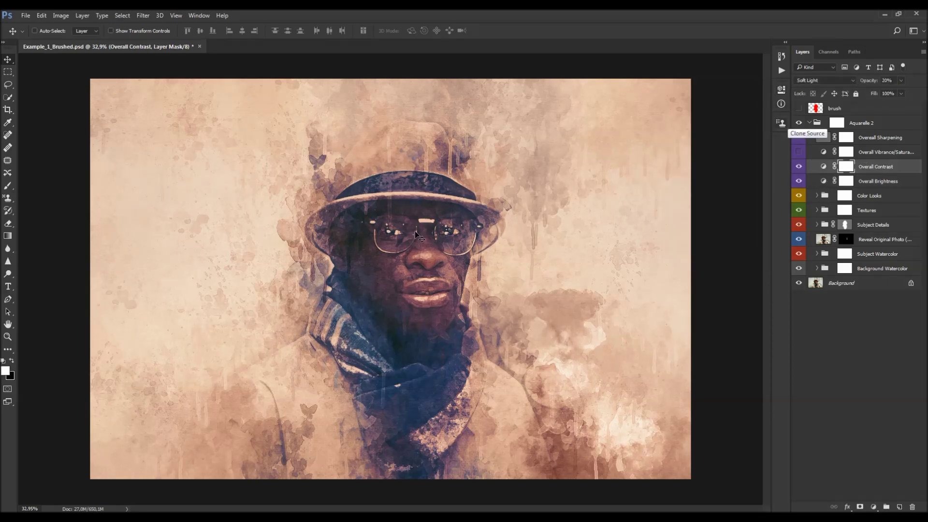
drag(873, 81, 926, 123)
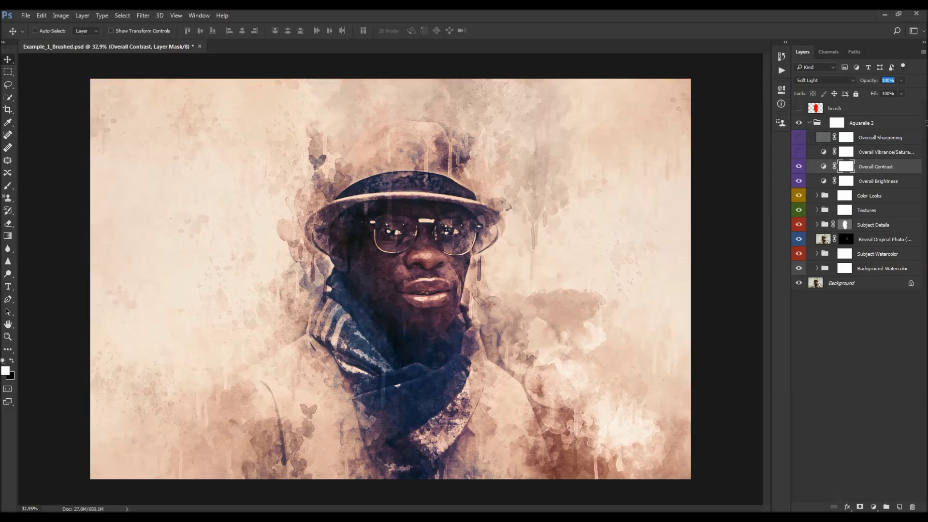
drag(926, 123, 717, 148)
right_click(715, 147)
click(893, 166)
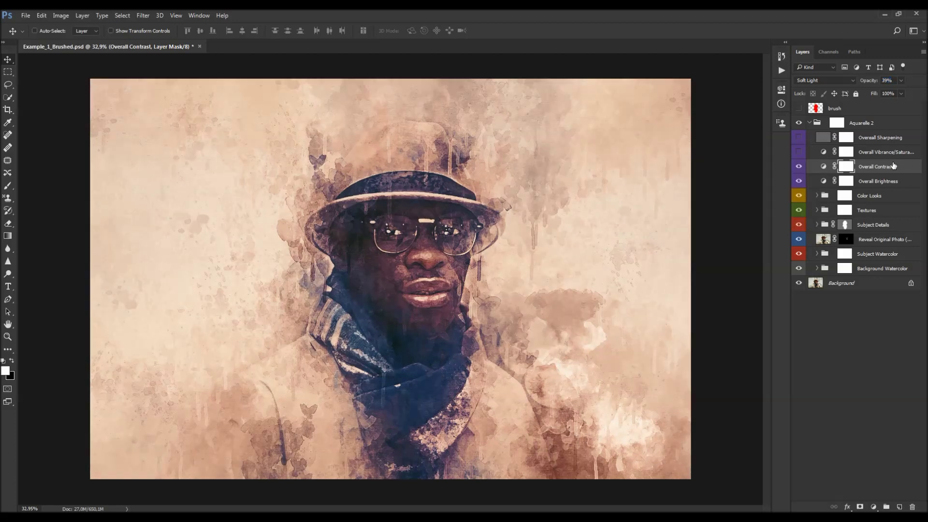
click(828, 153)
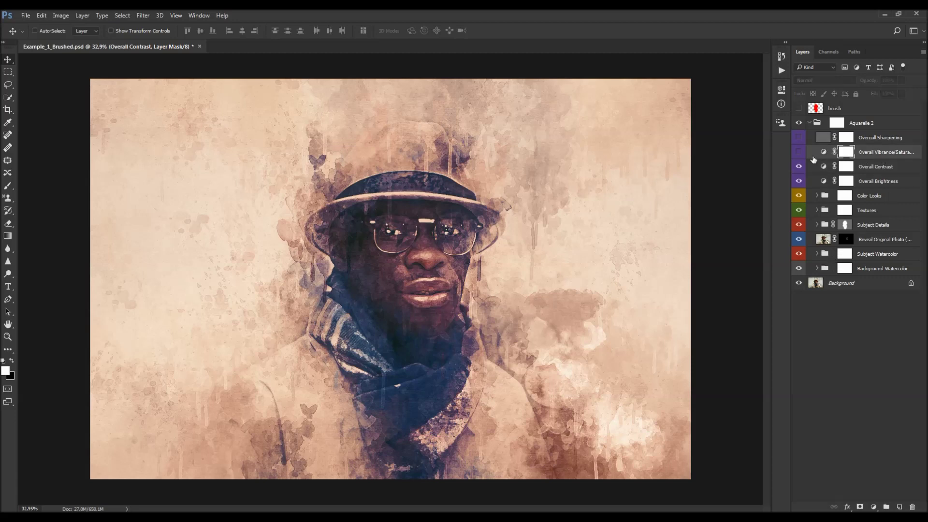
Turn on Overall Vibrance/Saturation with Vibrance +32 and Saturation +23
click(800, 152)
click(866, 153)
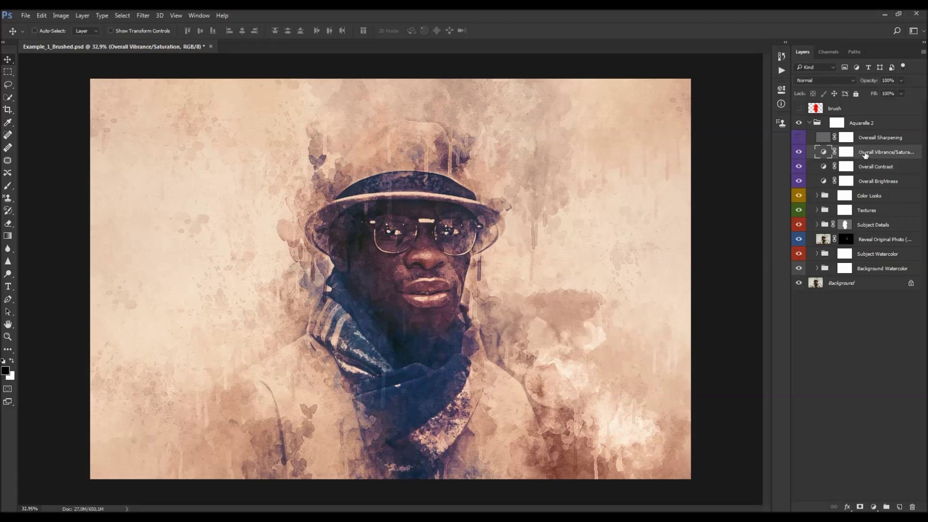
double_click(822, 153)
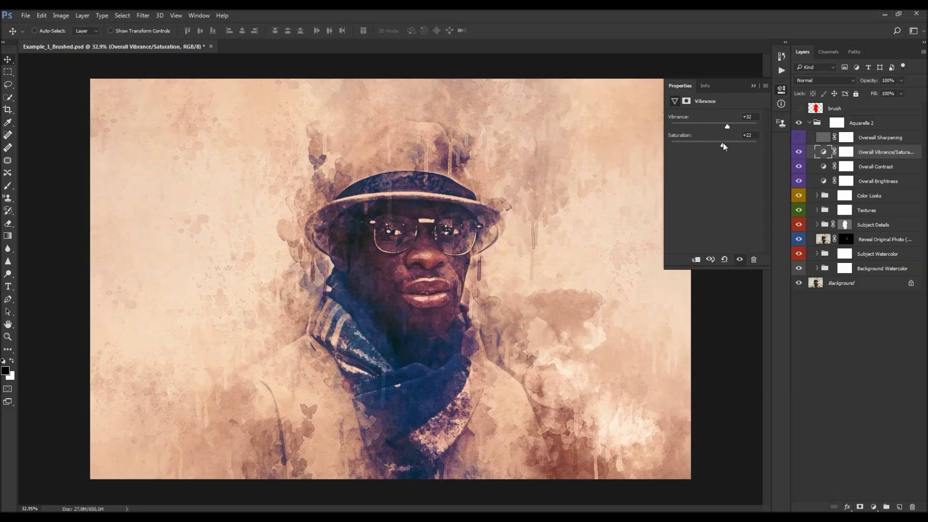
drag(723, 143, 724, 143)
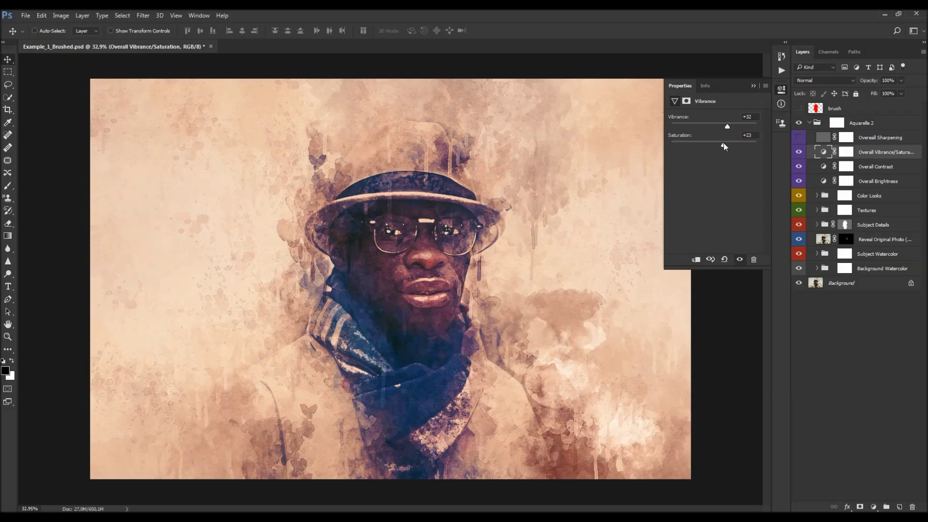
click(801, 153)
click(879, 139)
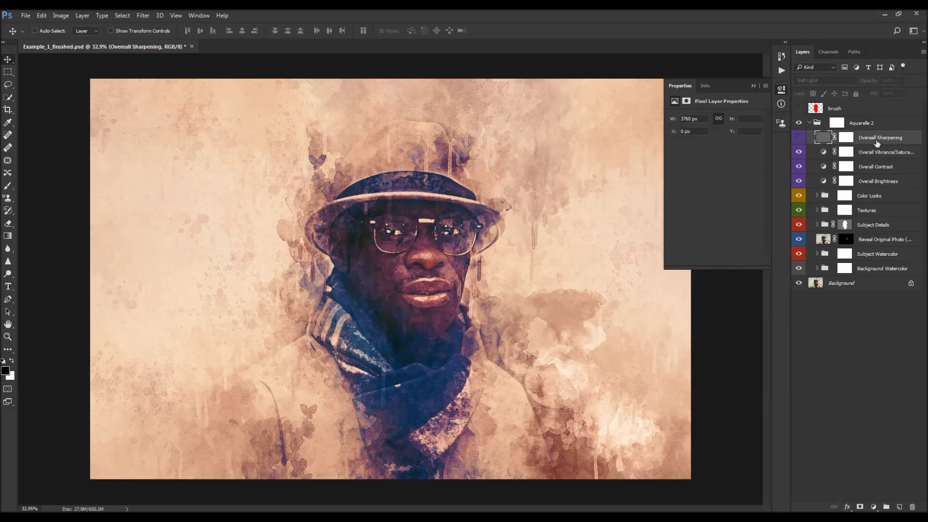
Turn on the Overall Sharpening layer and zoom in to inspect the face detail
click(800, 139)
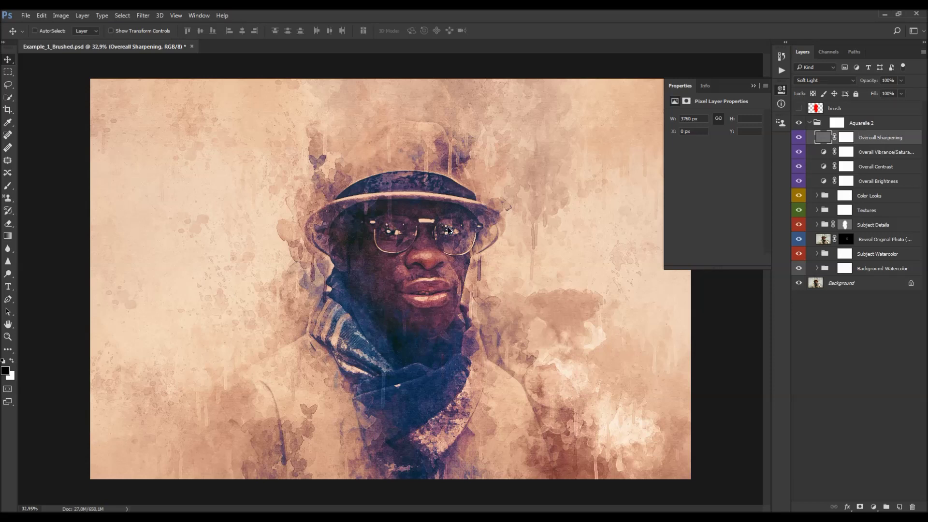
scroll(448, 231, up, 1)
drag(415, 240, 425, 256)
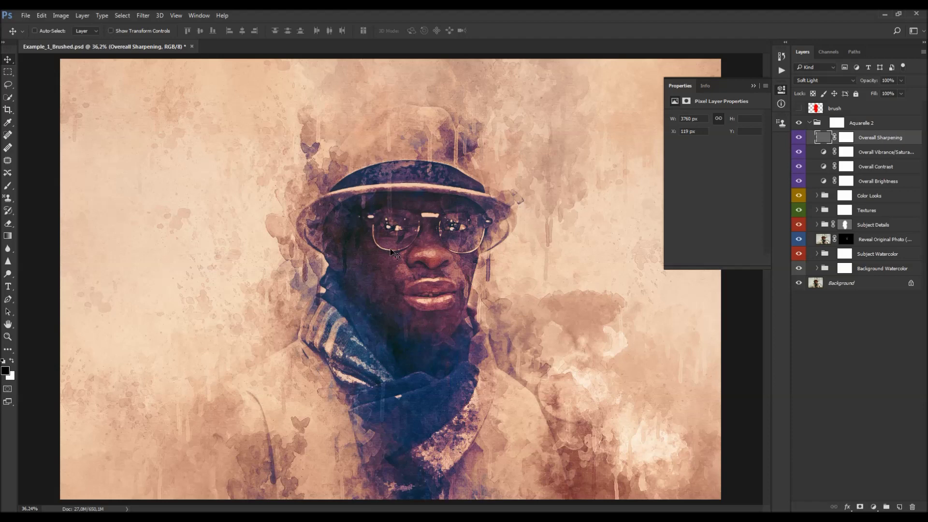
scroll(427, 236, down, 1)
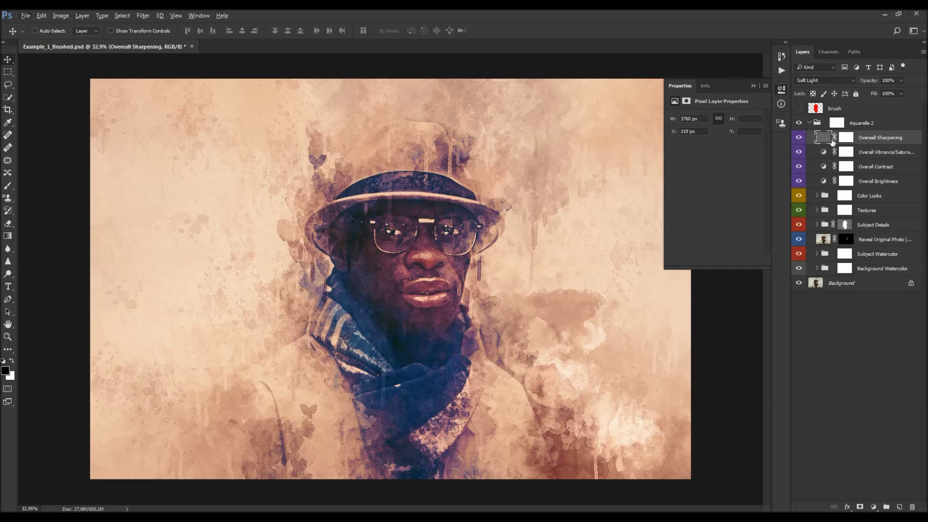
key(Delete)
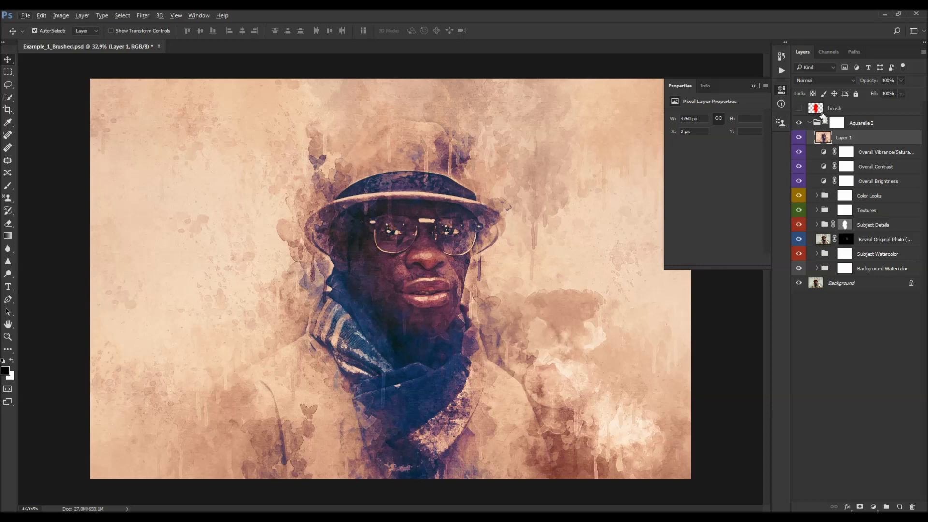
Desaturate the stamped Layer 1 to grayscale with Shift+Ctrl+U
key(ctrl+shift+u)
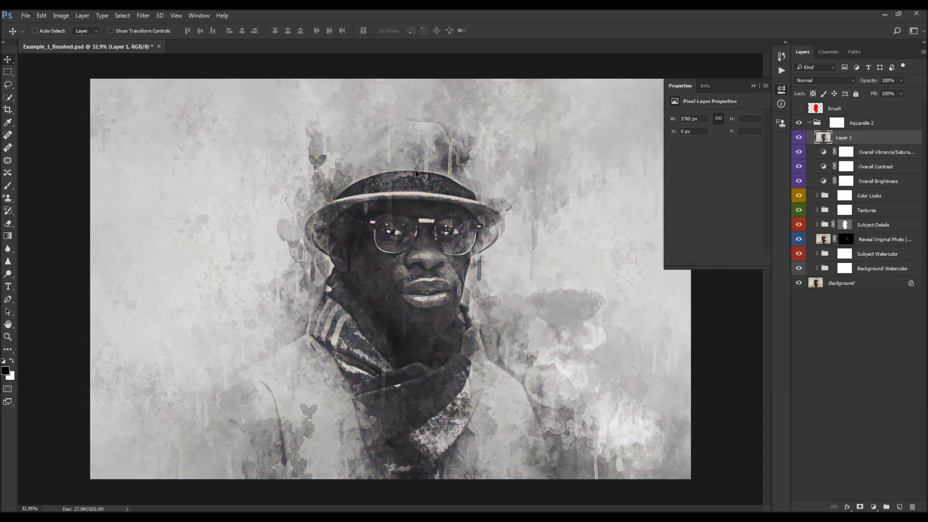
click(123, 15)
Apply a High Pass filter with a 10-pixel radius to Layer 1
click(142, 16)
click(283, 213)
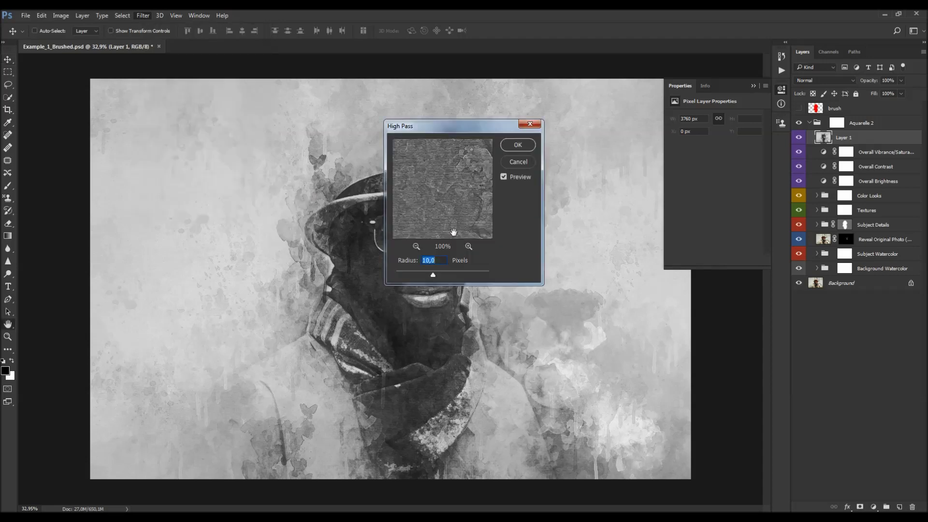
click(518, 145)
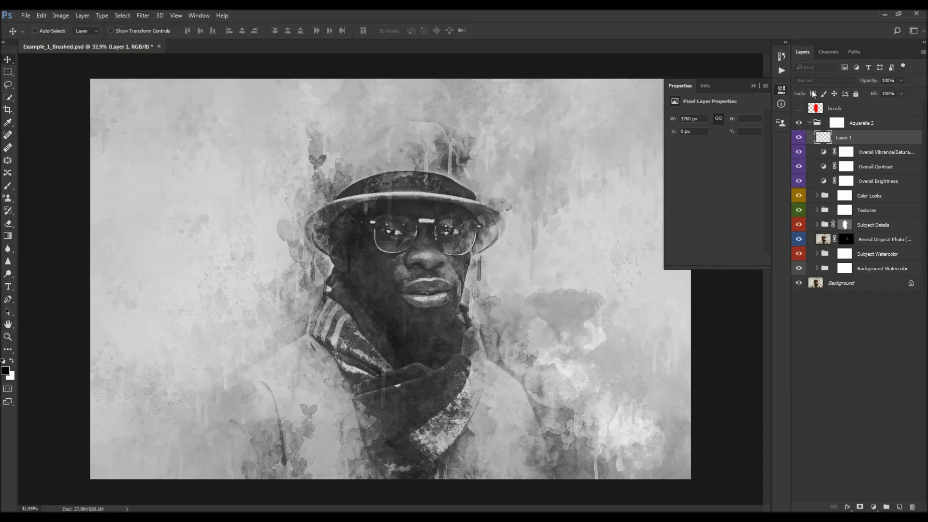
Set Layer 1 to Soft Light blend, adjust its opacity, and collapse the Aquarelle 2 group
click(816, 78)
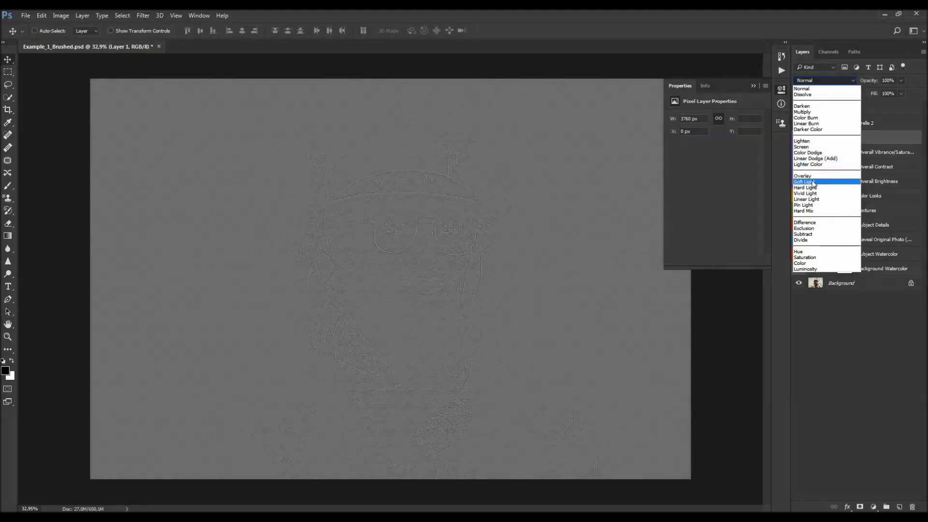
click(812, 182)
click(756, 85)
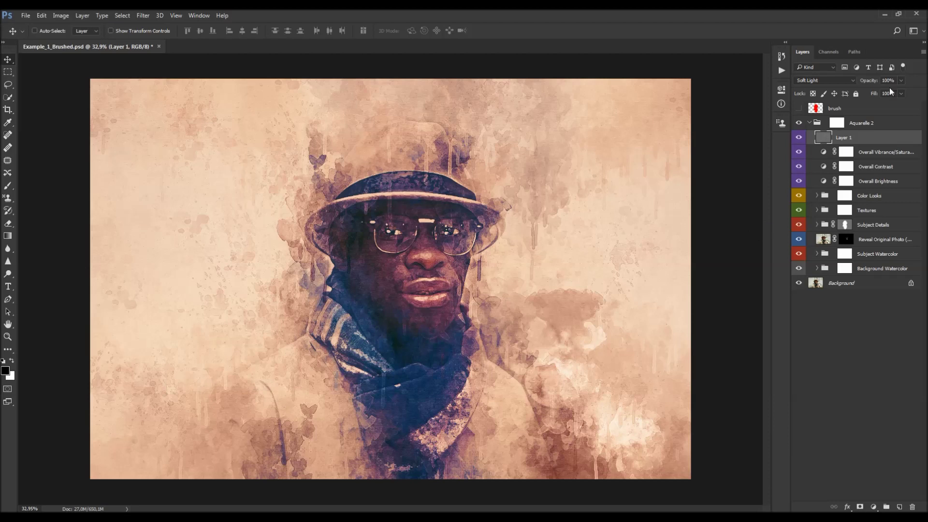
drag(874, 81, 843, 238)
click(809, 123)
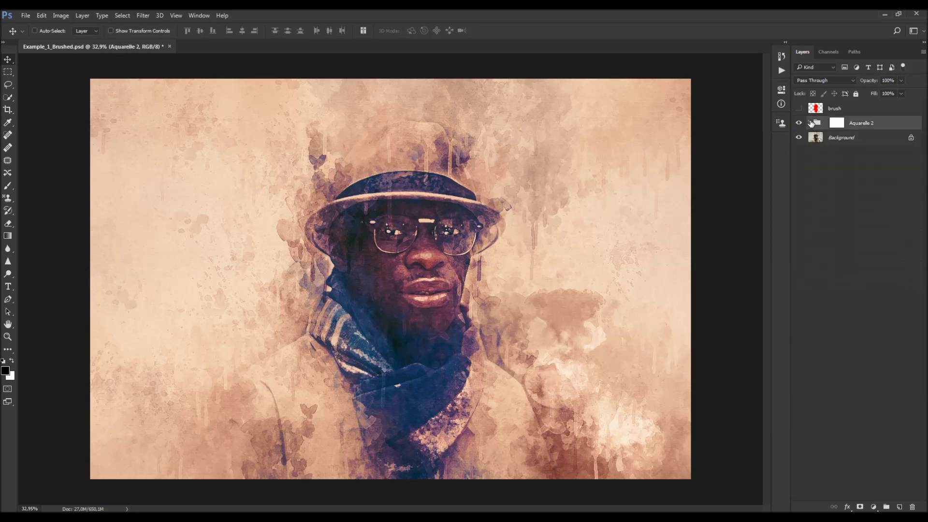
Add a 150 px white script 'Portrait' text and move it up beside the face
key(t)
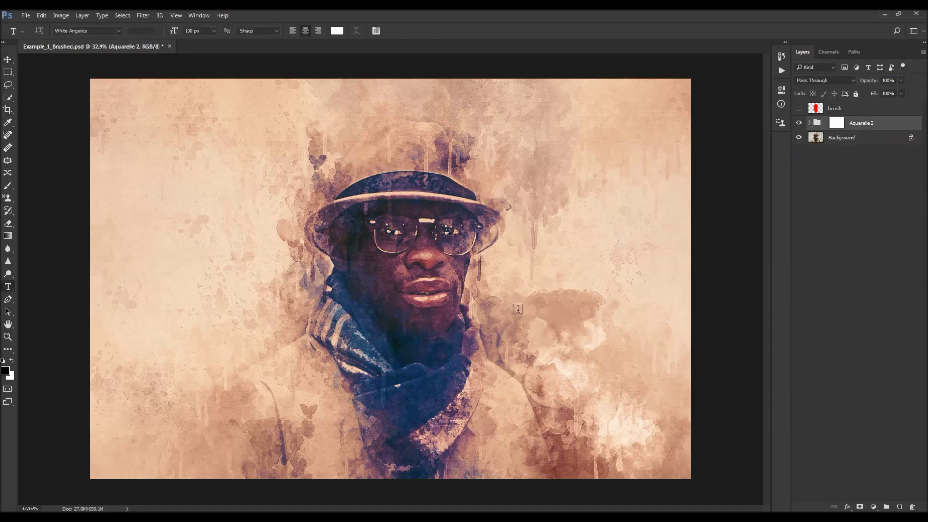
click(497, 314)
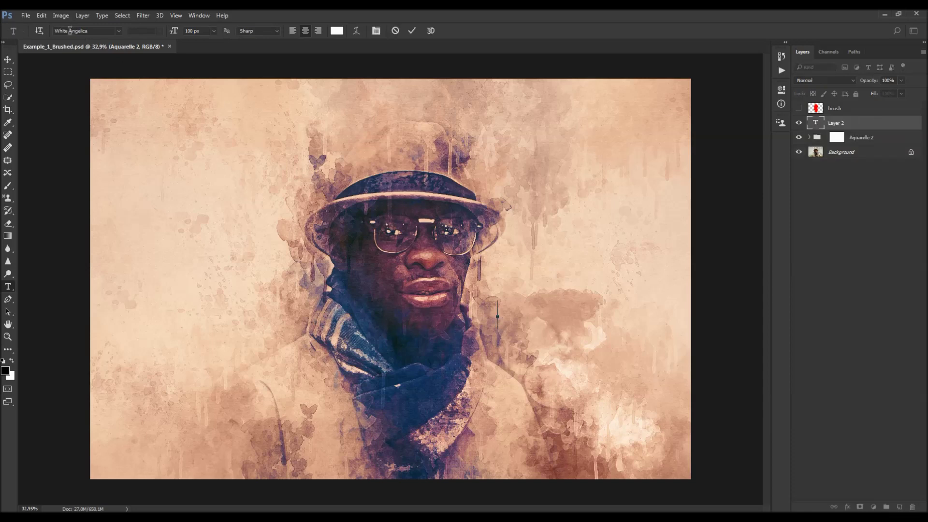
click(189, 31)
key(BackSpace)
text(5)
key(Return)
text(Art)
text(t)
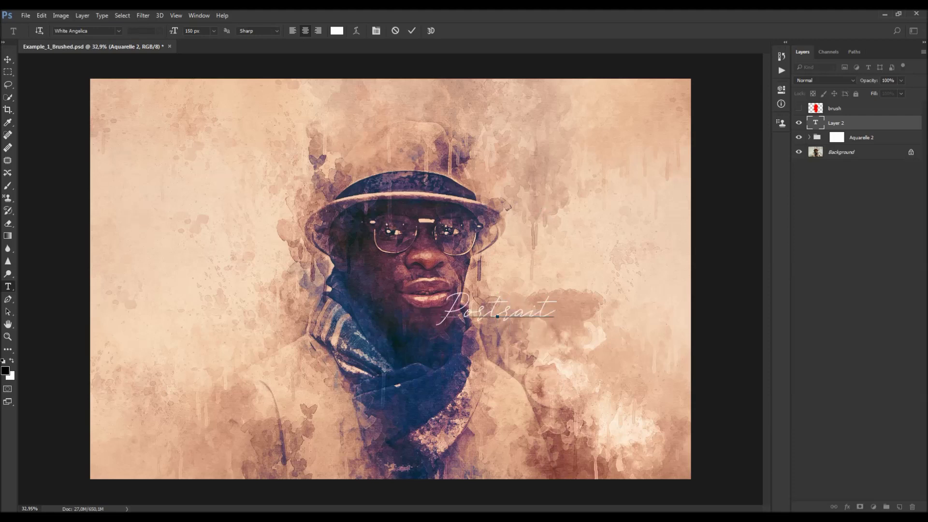
click(8, 59)
drag(458, 292, 510, 276)
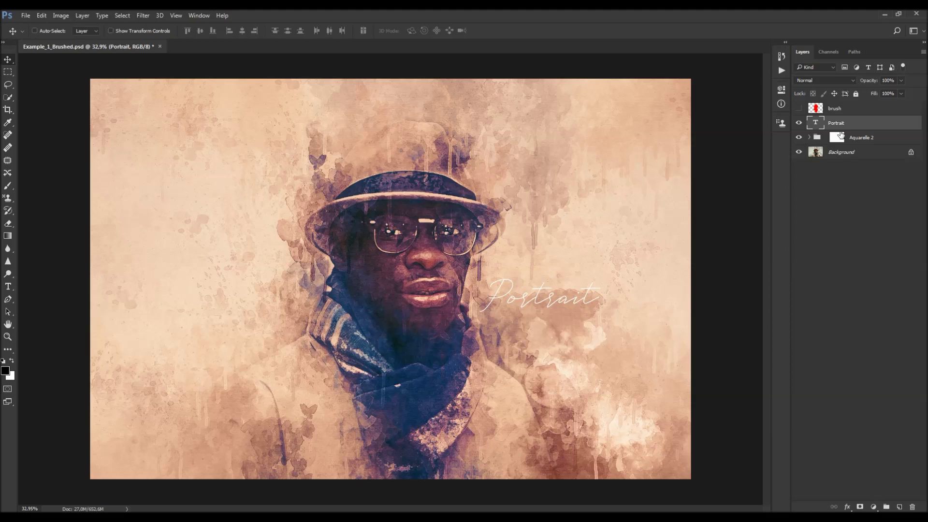
Duplicate the text layer, change the copy to 'Action' at 100 px, and place it above Portrait
key(ctrl+j)
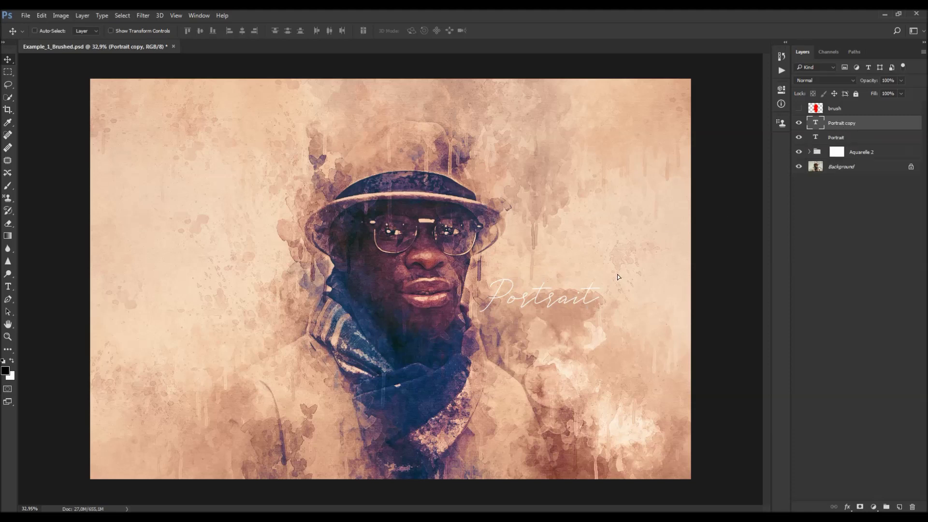
drag(616, 269, 653, 241)
key(t)
click(586, 271)
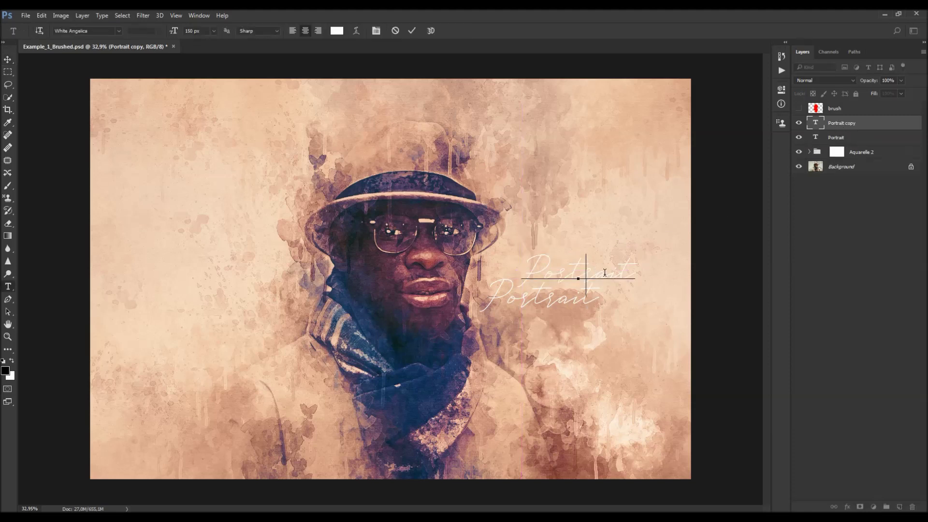
key(ctrl+a)
text(Action)
key(ctrl+a)
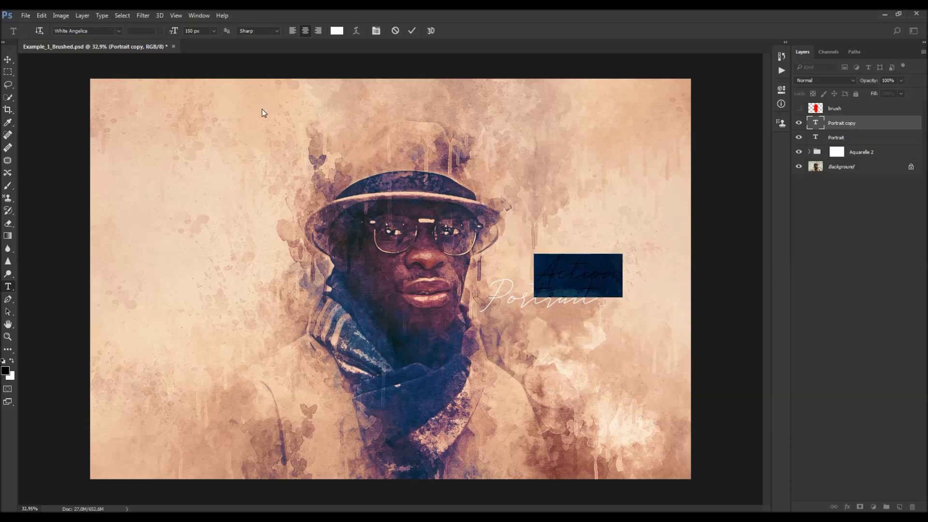
text(100)
key(Return)
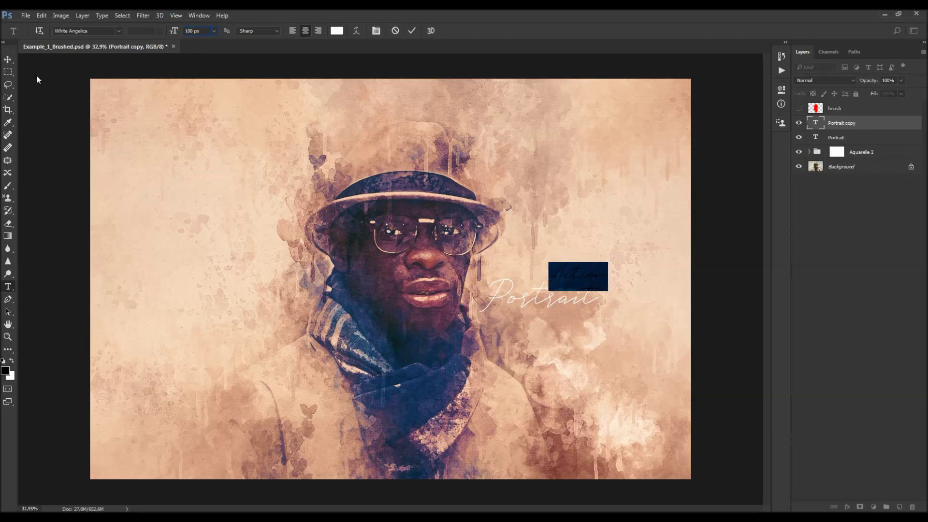
click(4, 60)
mouse_move(613, 283)
mouse_down()
mouse_move(590, 276)
mouse_move(604, 283)
mouse_up()
Select the Portrait text and enter colour be6b7c in the text colour picker
scroll(576, 274, down, 3)
scroll(539, 278, up, 2)
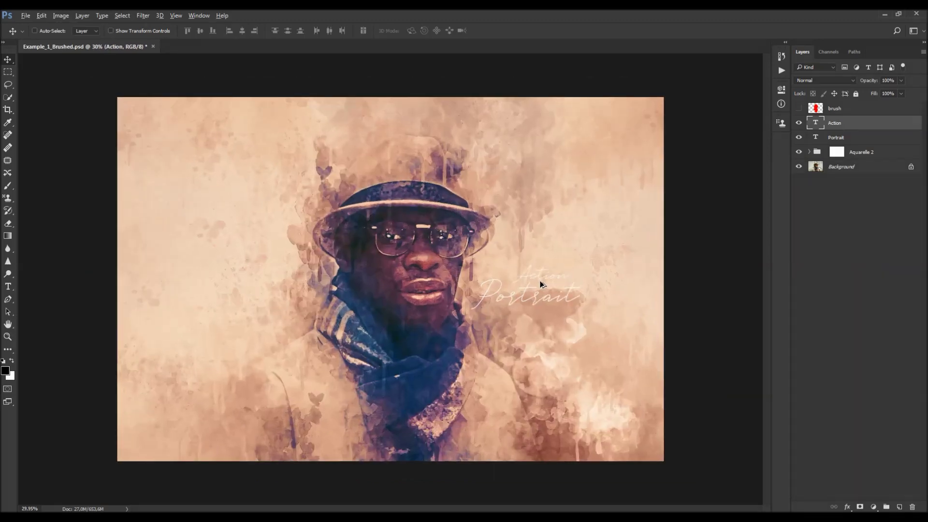
double_click(816, 139)
click(337, 30)
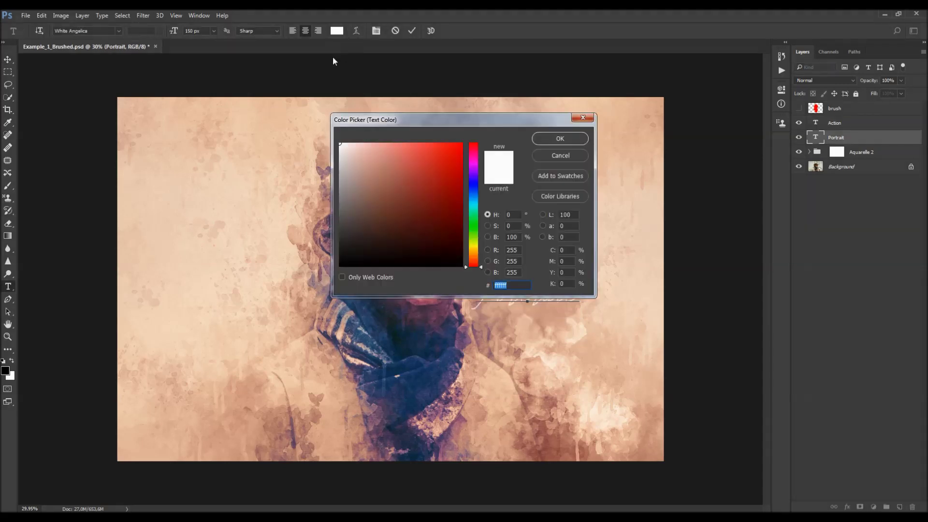
drag(380, 119, 680, 182)
drag(757, 239, 759, 203)
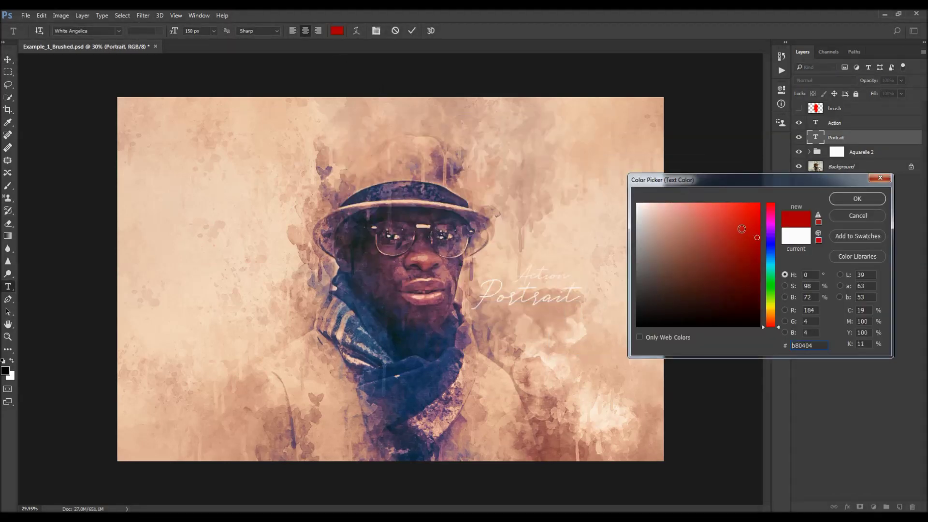
click(387, 283)
text(be6b7c)
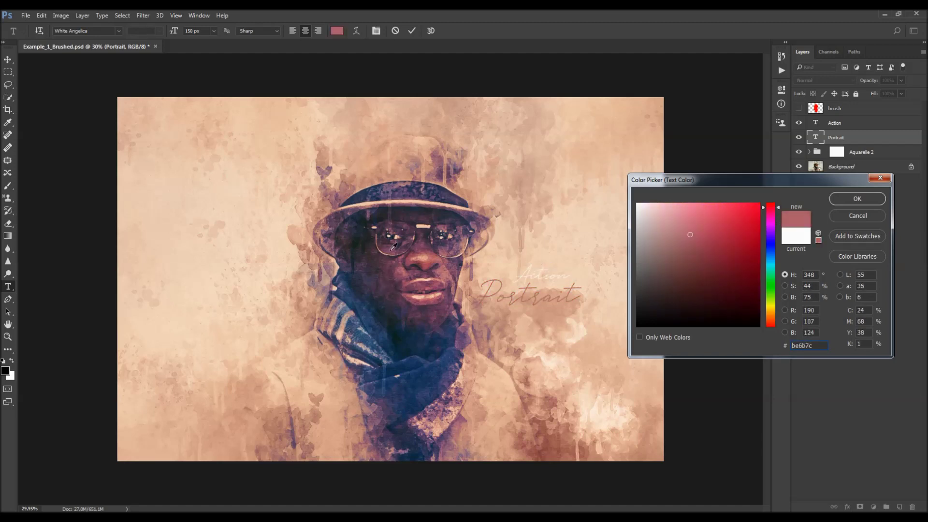
Sample face tones and apply a vivid pink to the Portrait text
drag(400, 266, 394, 271)
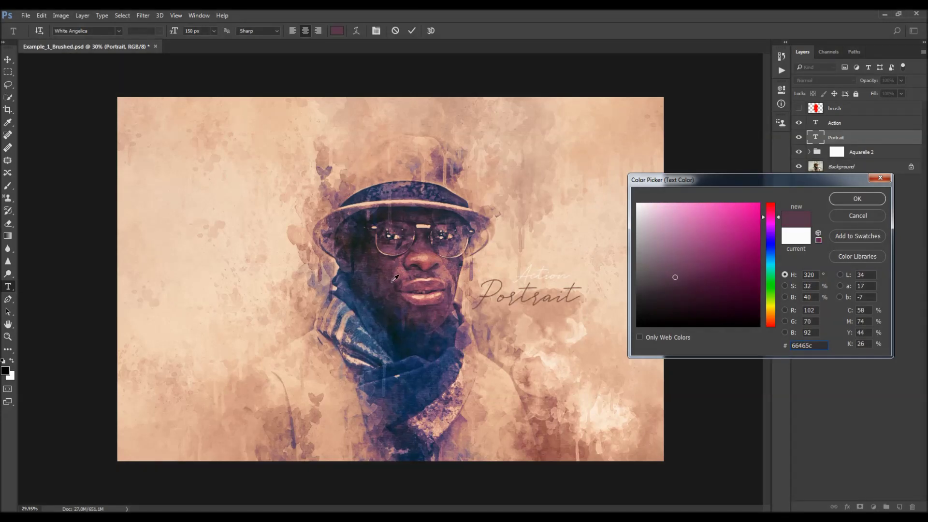
click(388, 282)
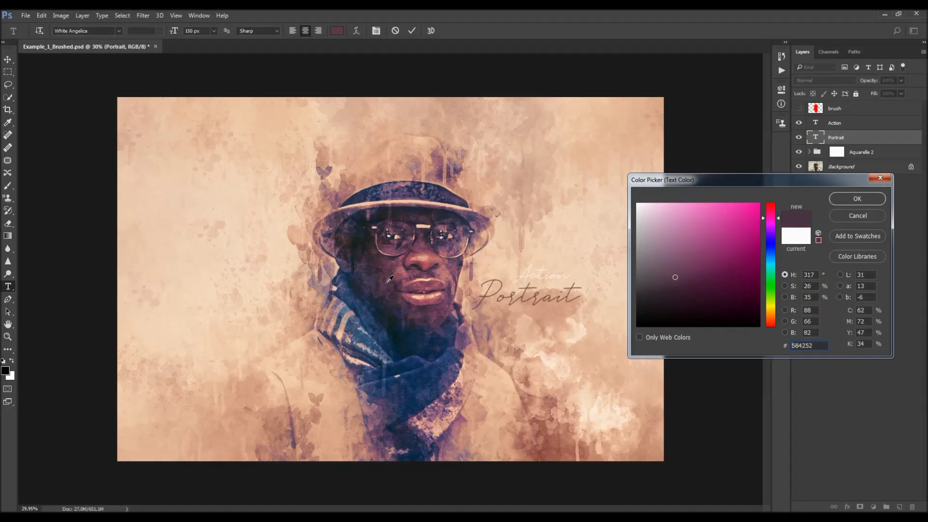
drag(390, 279, 392, 280)
drag(686, 238, 745, 220)
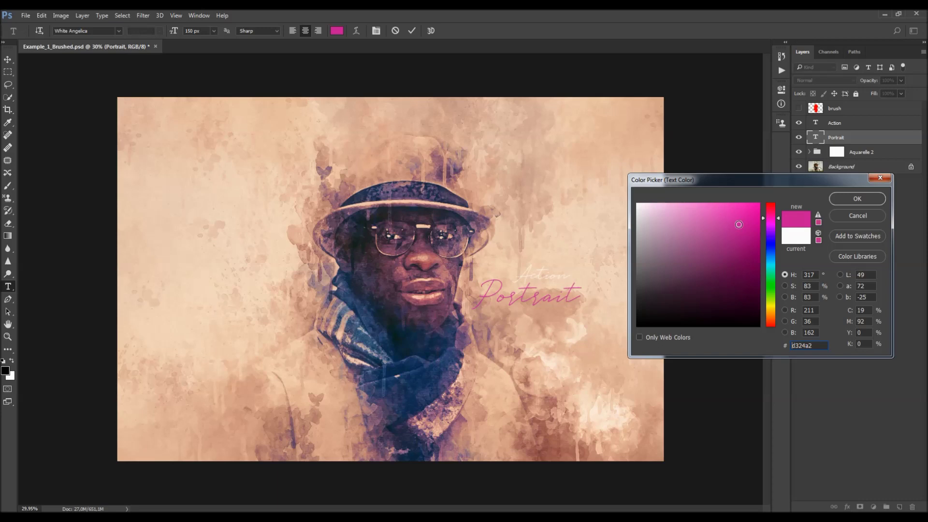
click(396, 271)
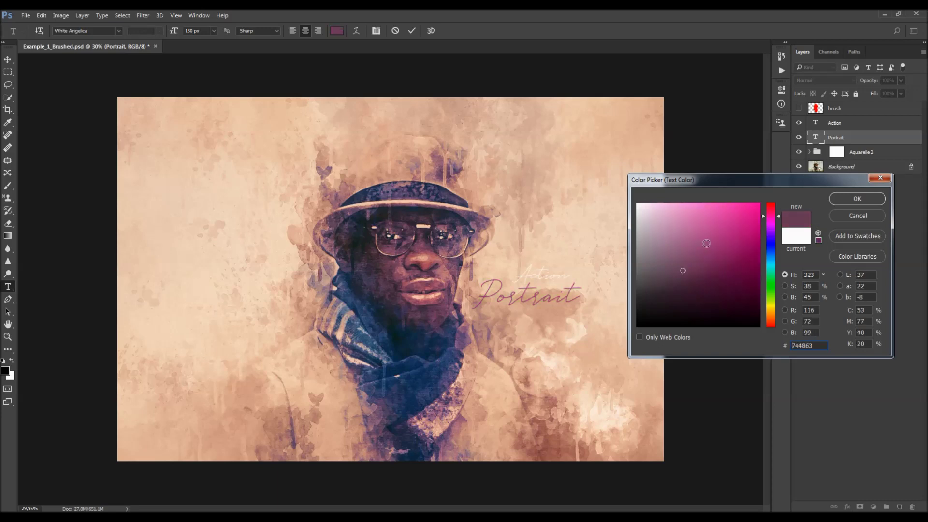
mouse_move(401, 259)
mouse_down()
mouse_move(417, 251)
mouse_move(409, 263)
mouse_up()
drag(724, 238, 735, 225)
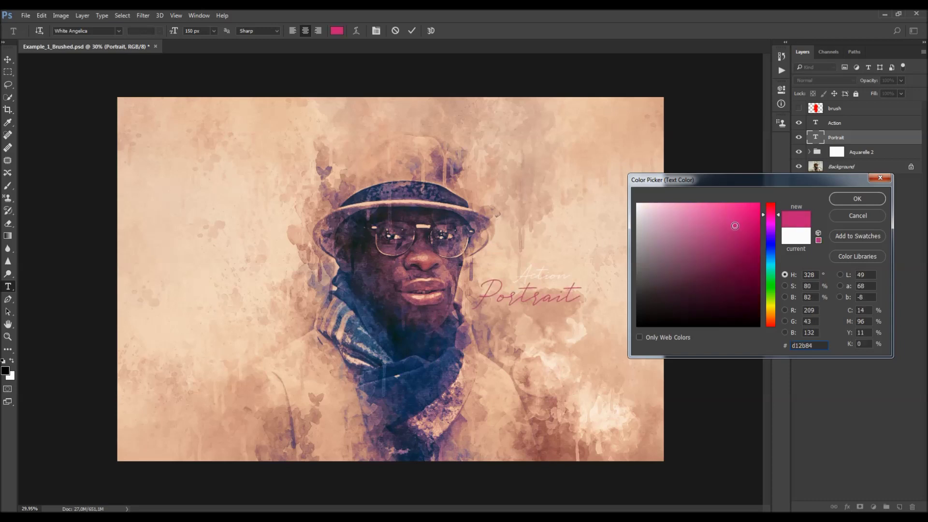
click(841, 199)
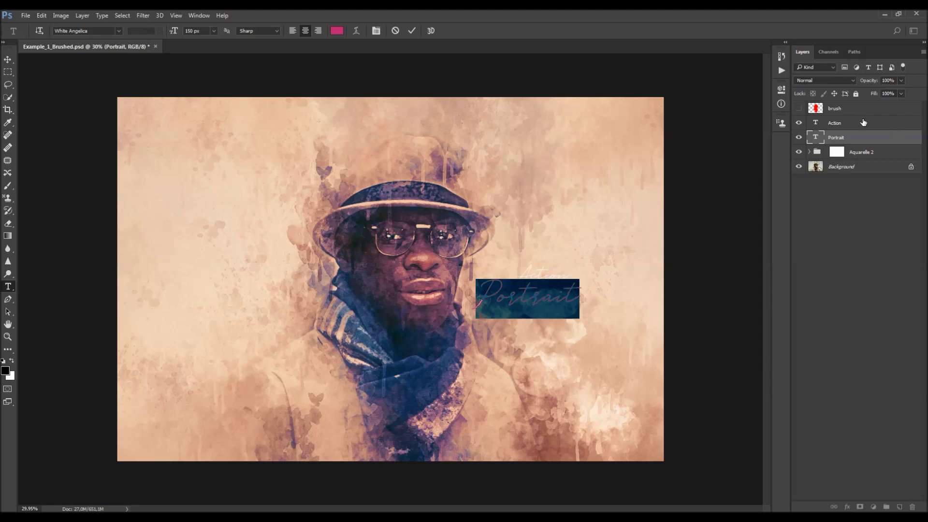
Colour the Action text a muted peach sampled near the hat
double_click(816, 123)
click(337, 30)
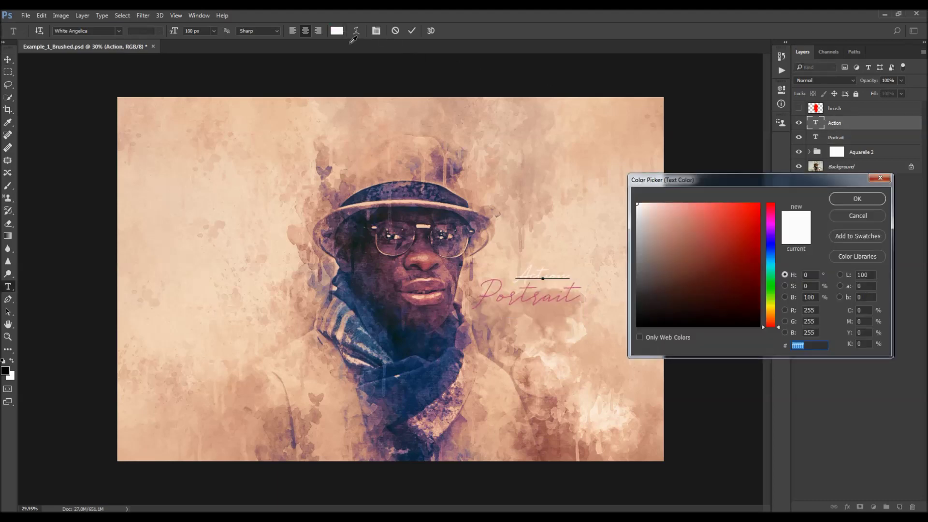
click(370, 173)
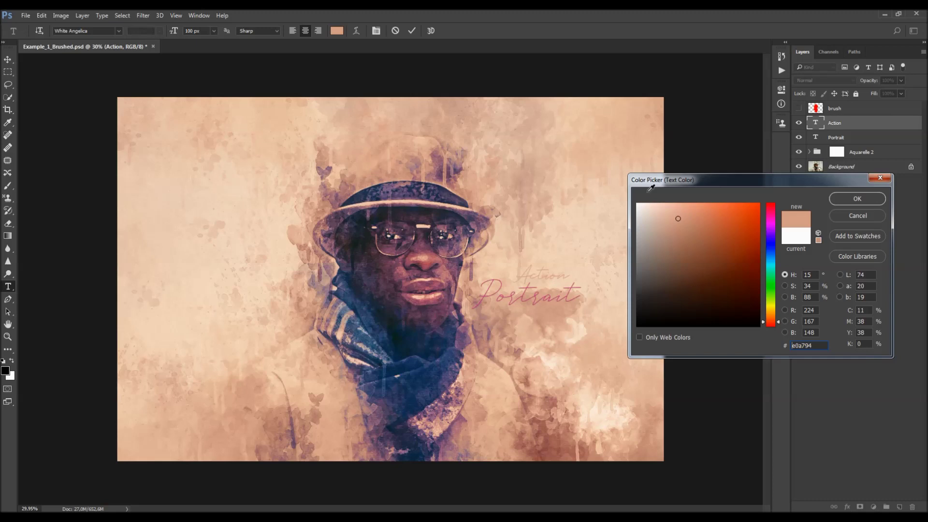
click(683, 241)
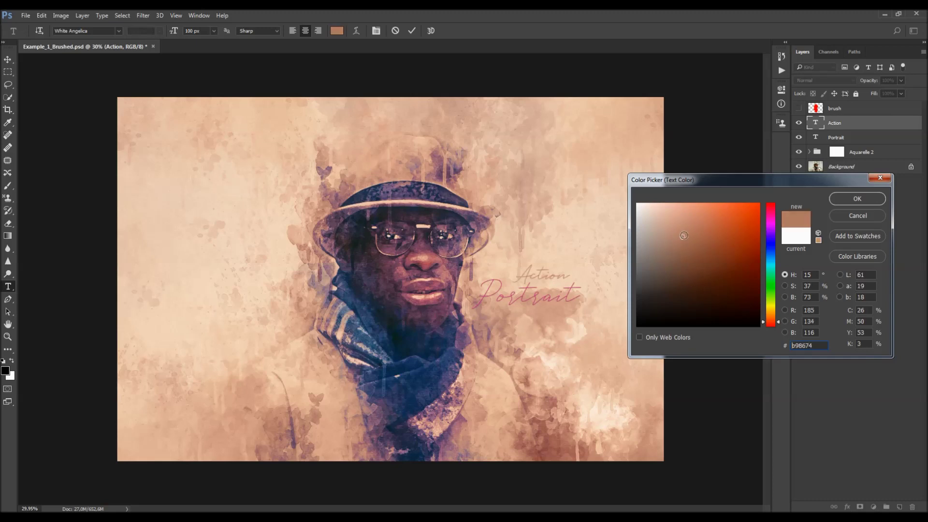
click(372, 161)
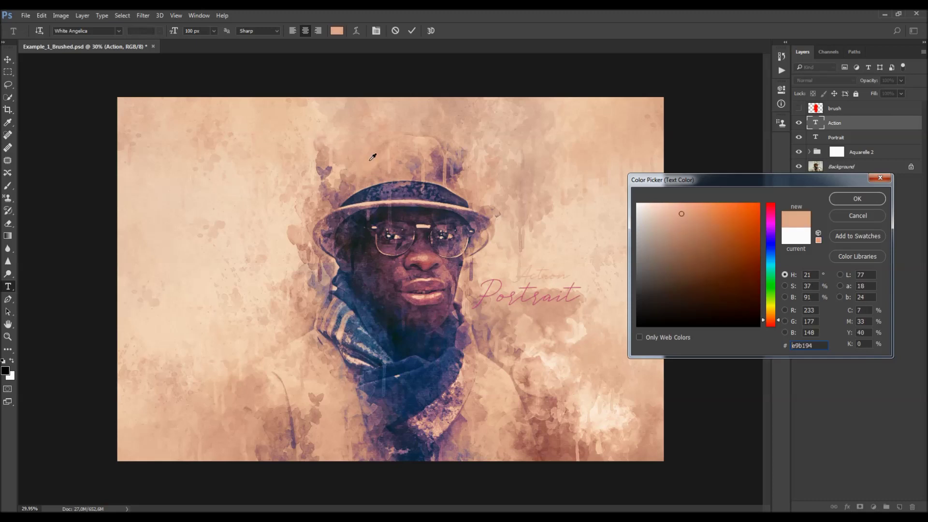
drag(375, 159, 375, 168)
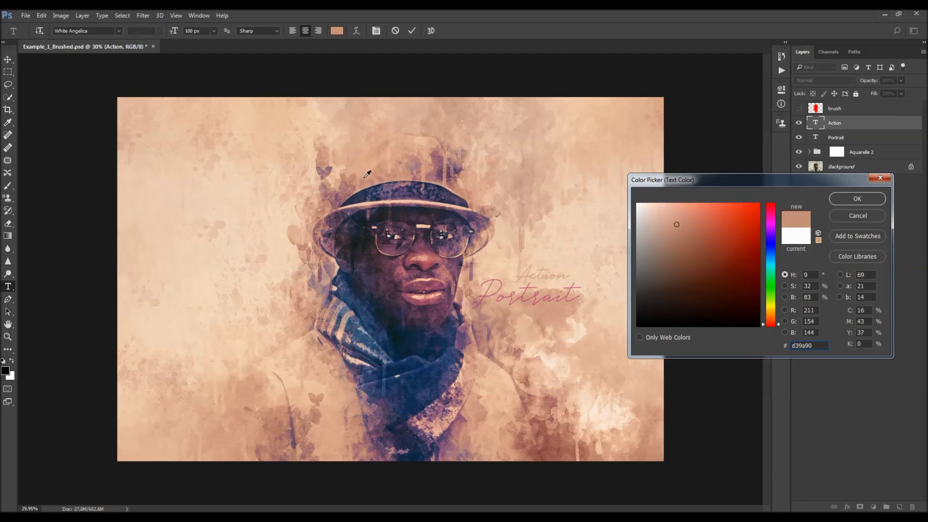
click(858, 200)
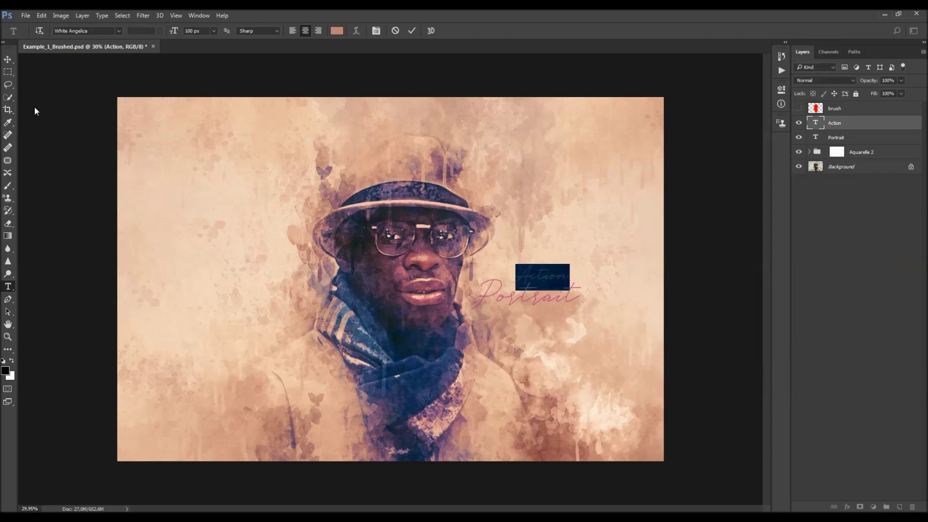
click(8, 59)
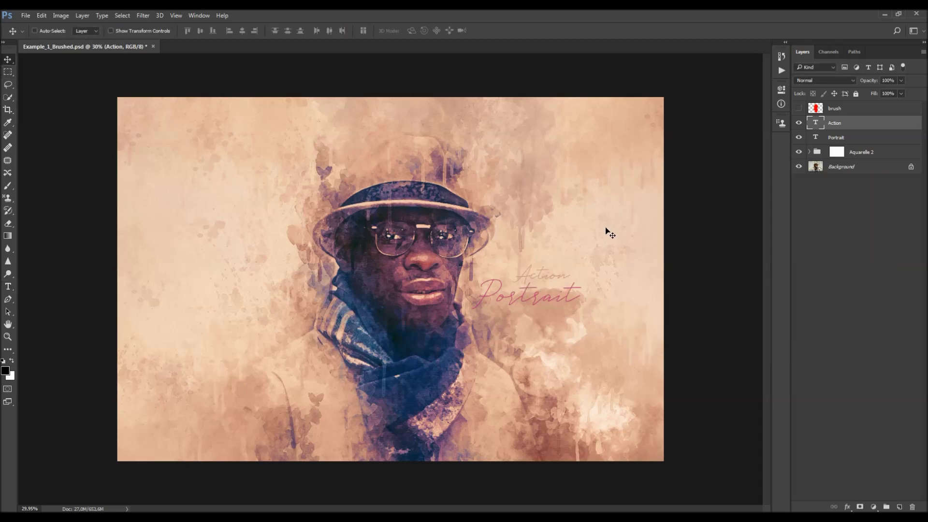
Darken the Action text's peach colour slightly
double_click(816, 123)
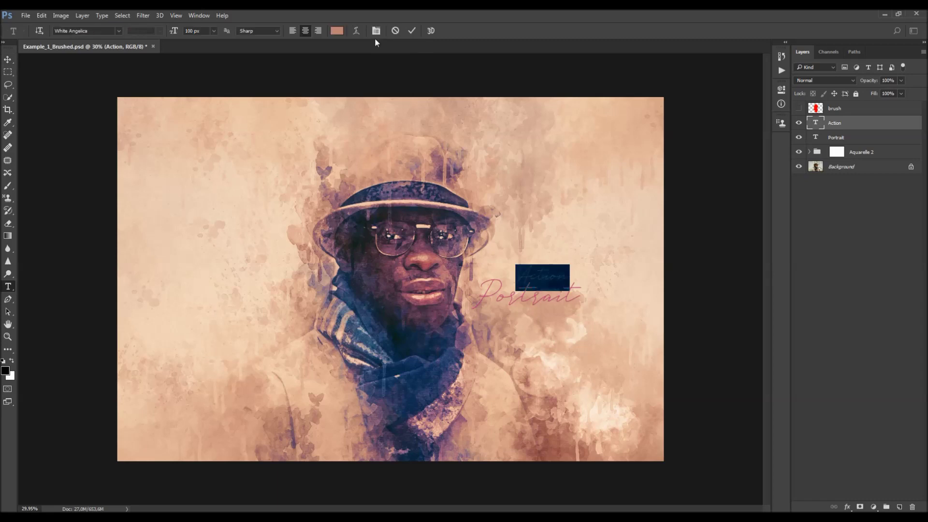
click(338, 32)
click(674, 235)
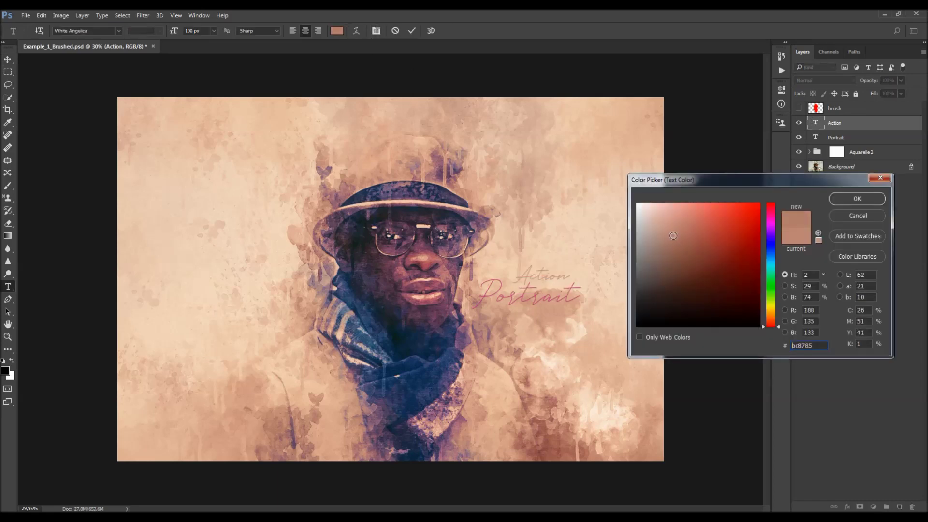
click(857, 199)
click(8, 59)
Zoom in and out on the portrait to check the face and titles
key(z)
click(413, 232)
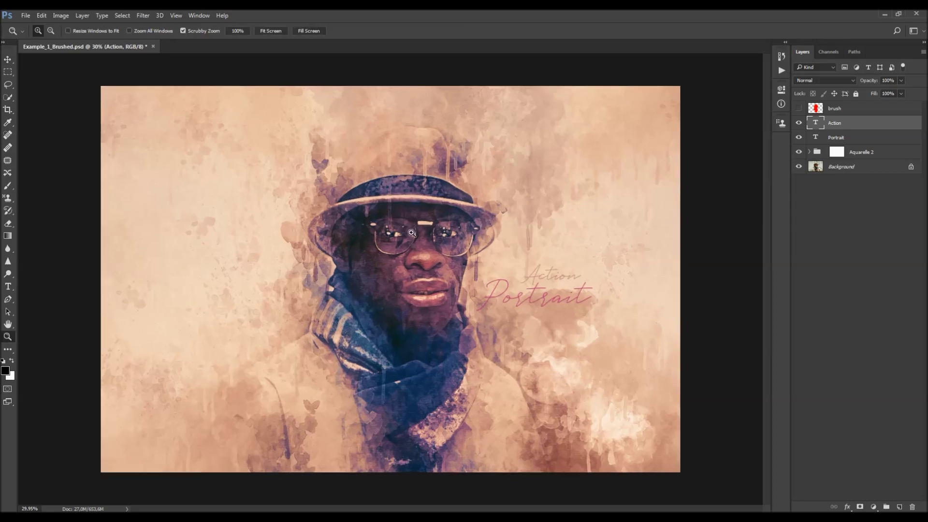
click(423, 247)
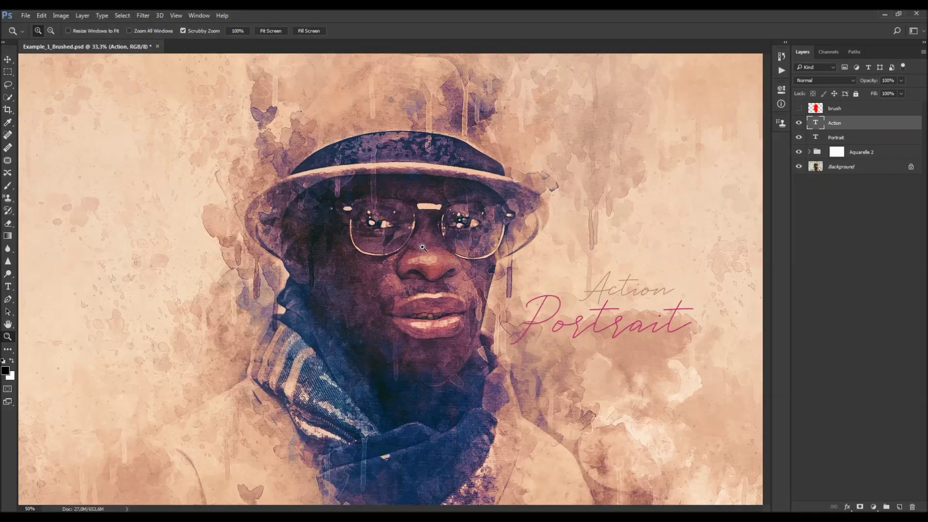
alt+click(423, 247)
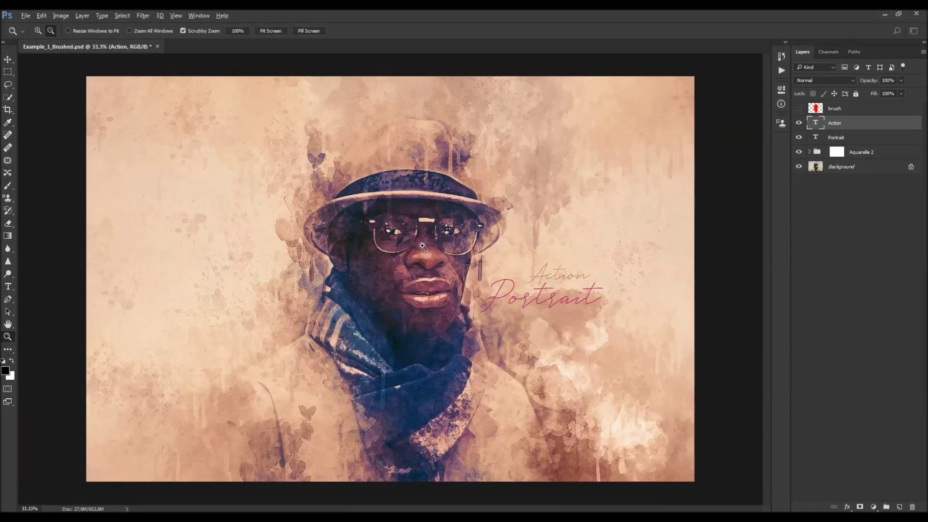
click(422, 247)
key(v)
key(z)
alt+click(426, 244)
alt+click(426, 244)
key(v)
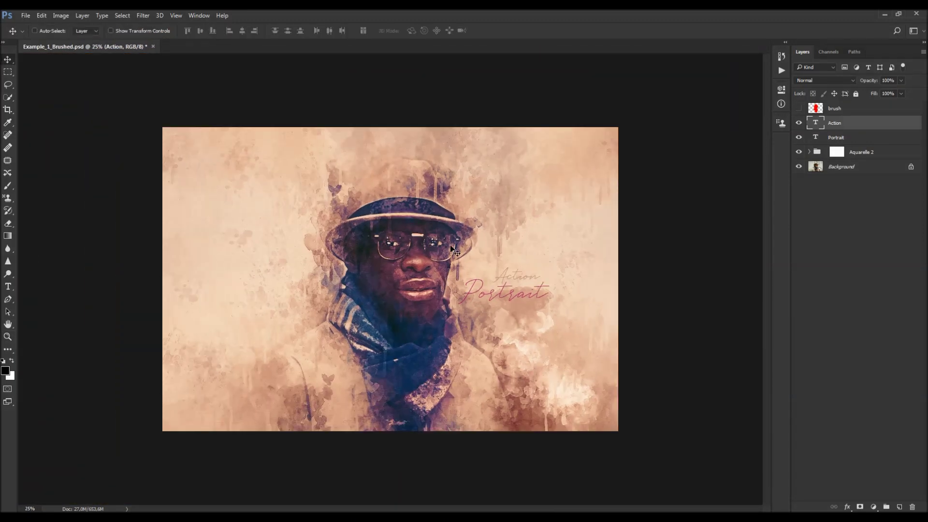
Duplicate the Background layer, move the copy just below brush, and hide it
click(841, 166)
key(ctrl+j)
drag(855, 169, 856, 123)
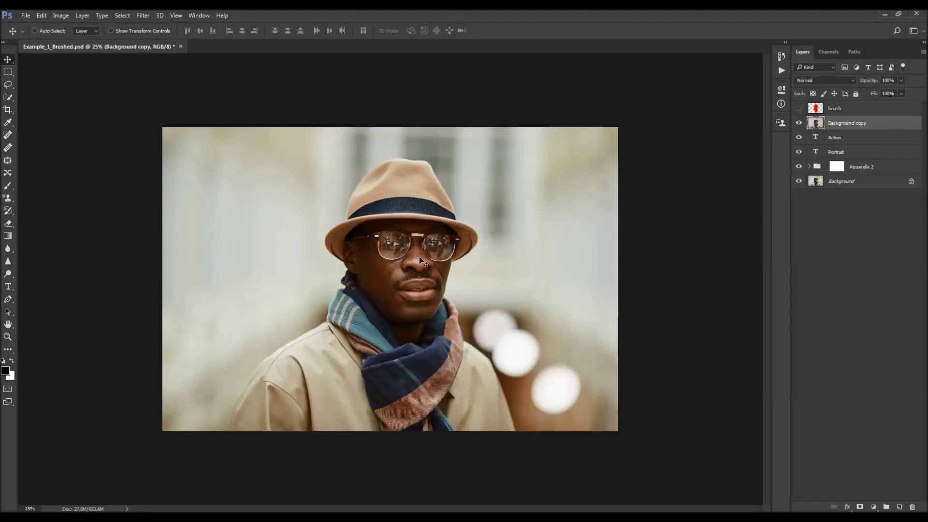
scroll(420, 258, up, 2)
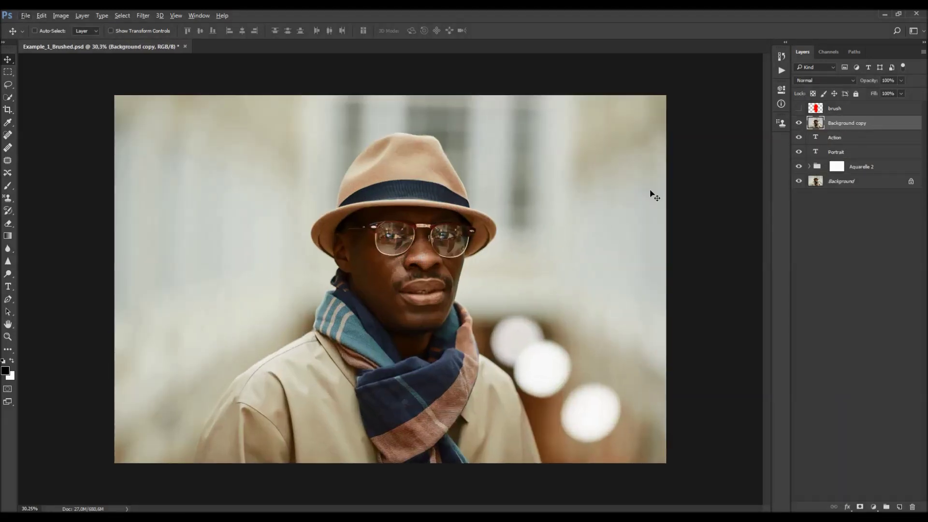
click(799, 123)
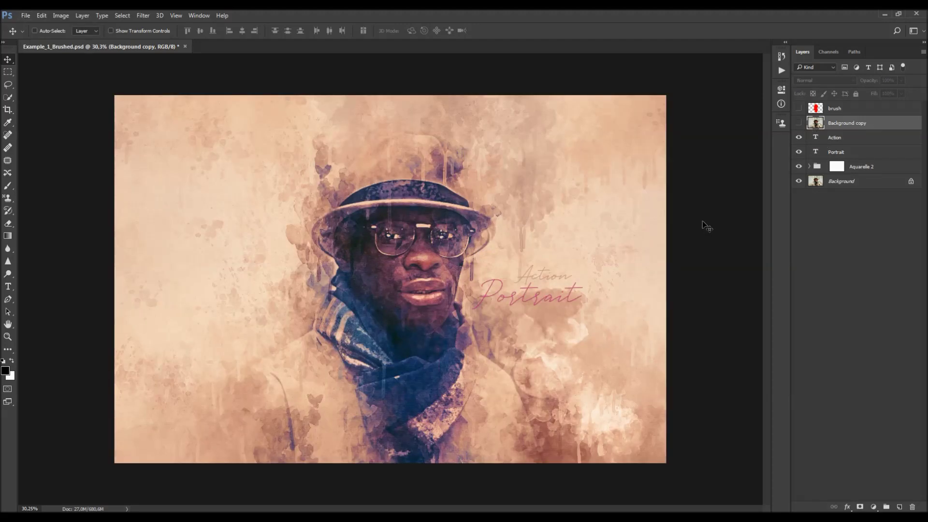
Open the Actions panel with Aquarelle 2 expanded and delete the effect and text layers
click(782, 70)
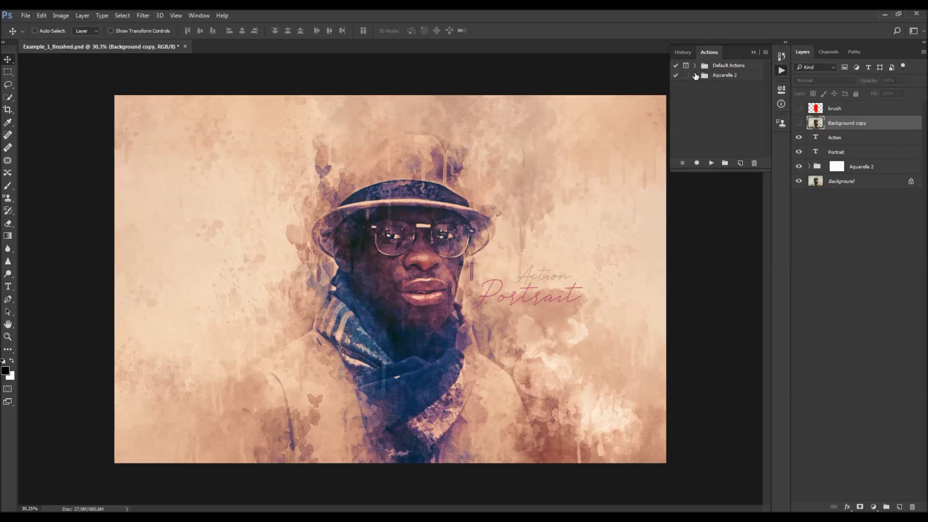
click(696, 76)
shift+click(869, 167)
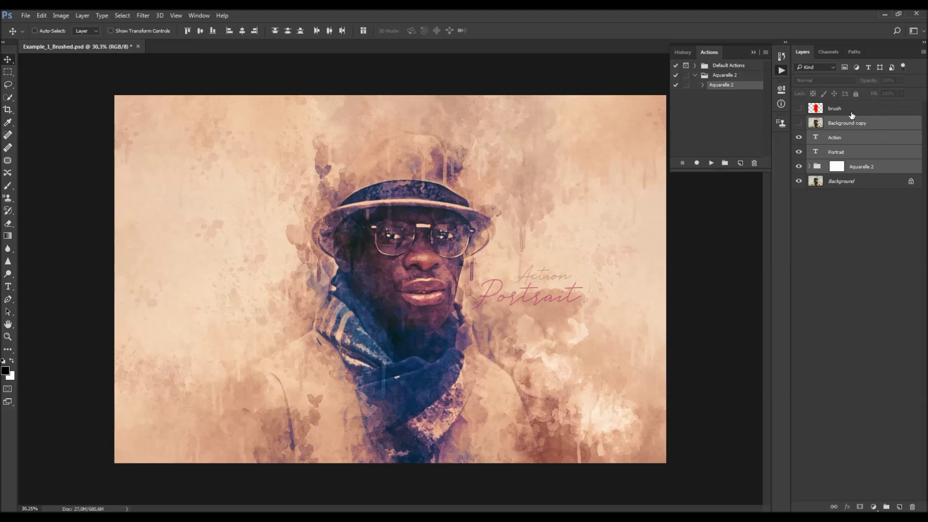
key(Delete)
click(799, 108)
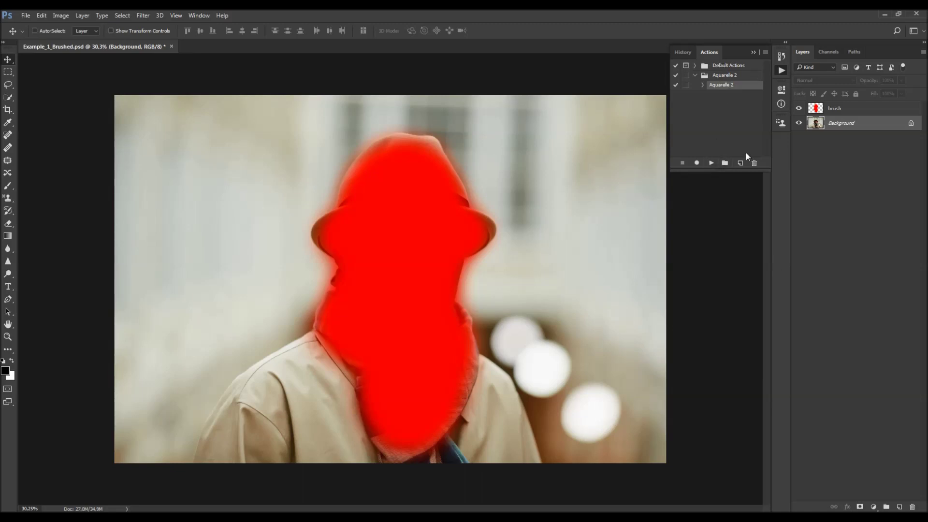
key(ctrl)
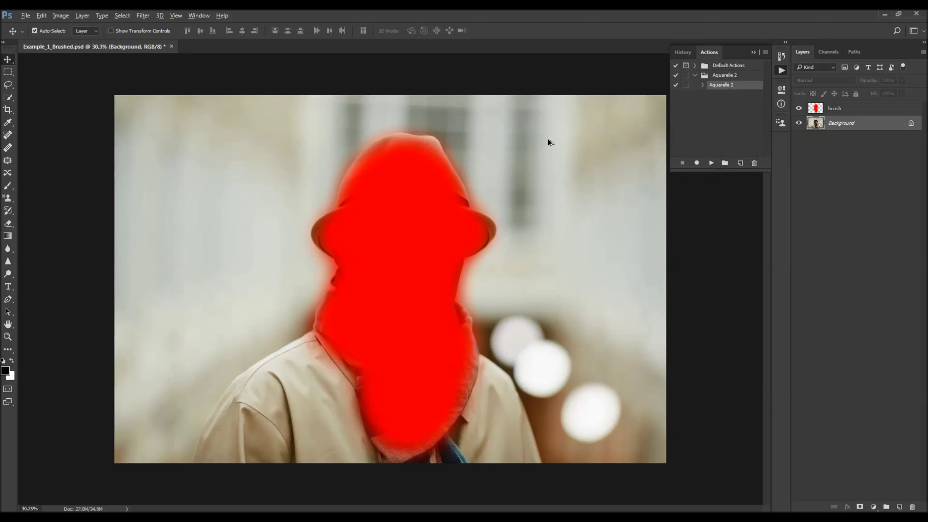